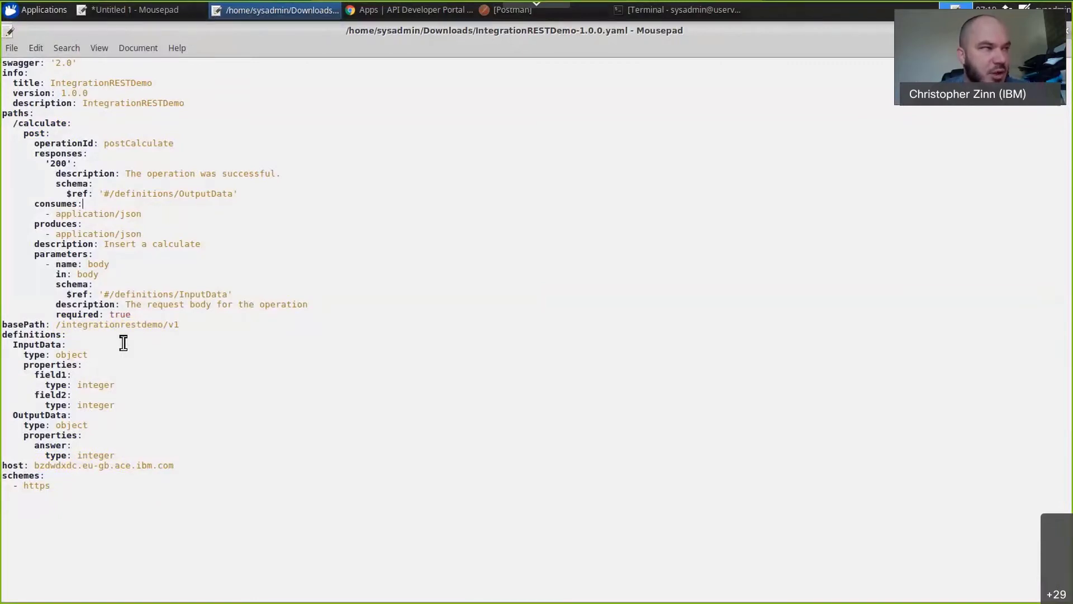
Check the InputData definition in the YAML file, close the file, and compare it with the From YAML request body in Postman.
left_click_drag(107, 341, 123, 407)
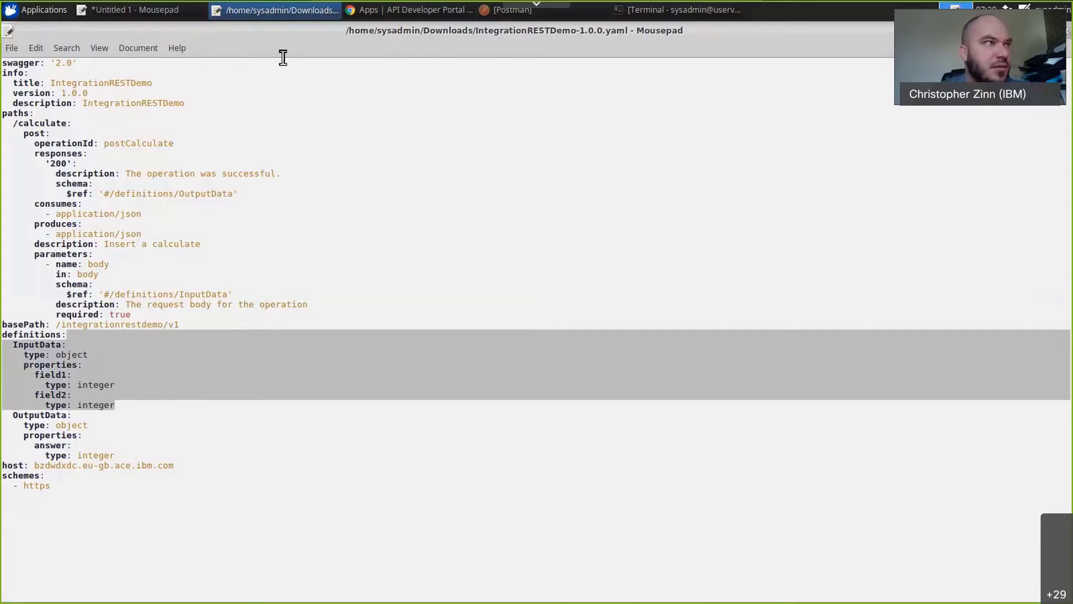
left_click(1067, 31)
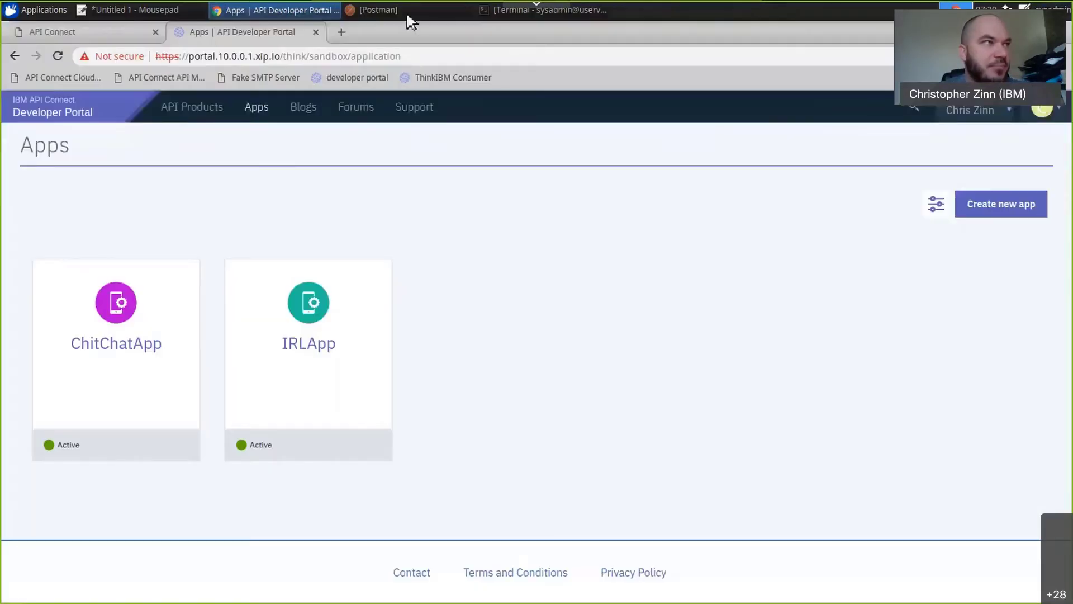
left_click(408, 11)
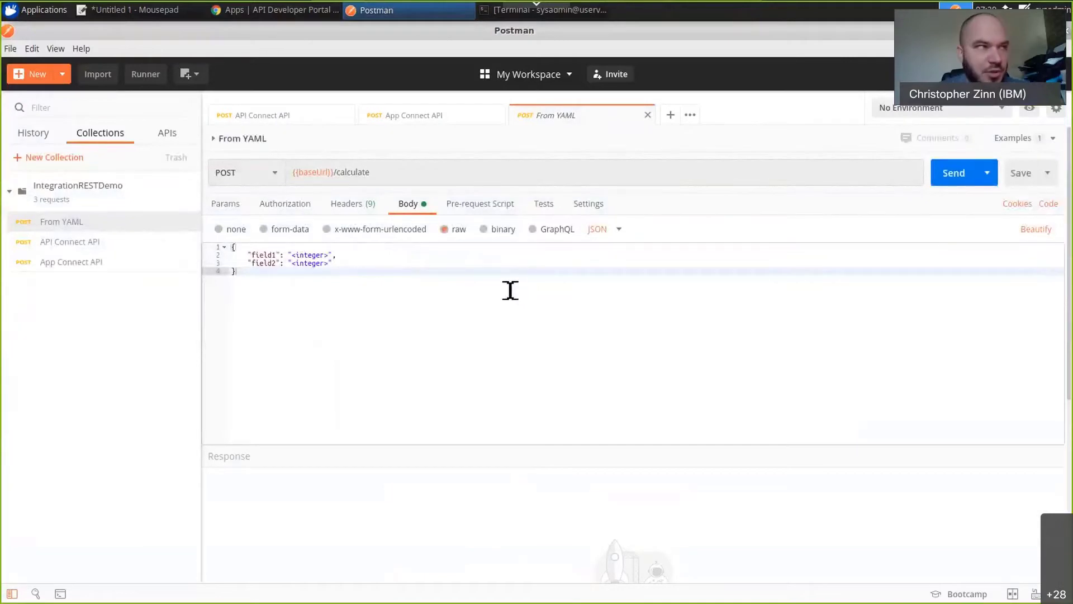
left_click(267, 256)
left_click(275, 263)
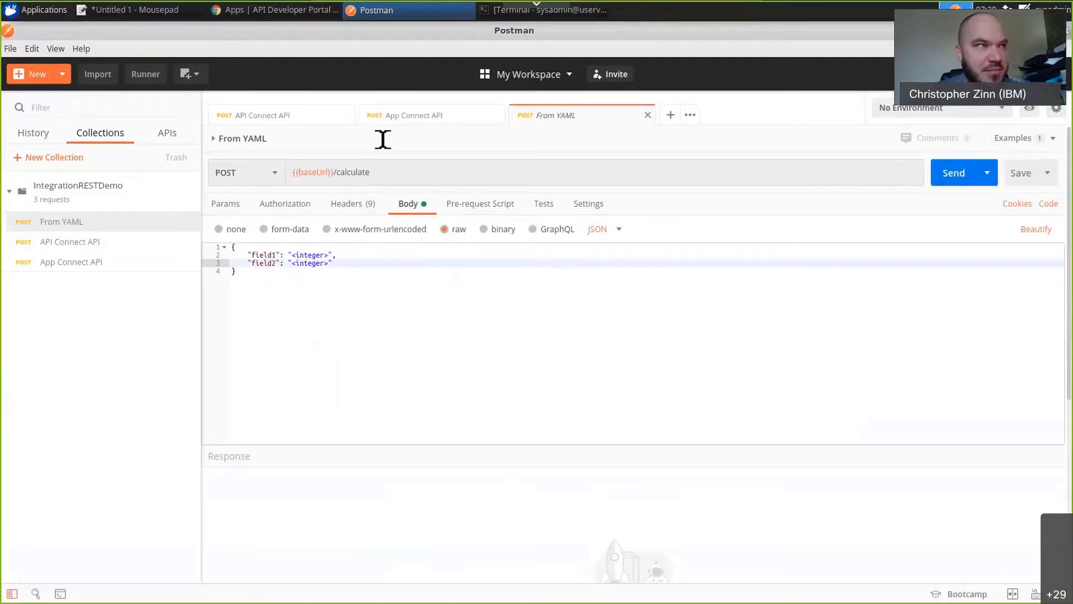
Send the App Connect API request with its InputData body and check the request's authorization and headers.
left_click(424, 116)
double_click(285, 257)
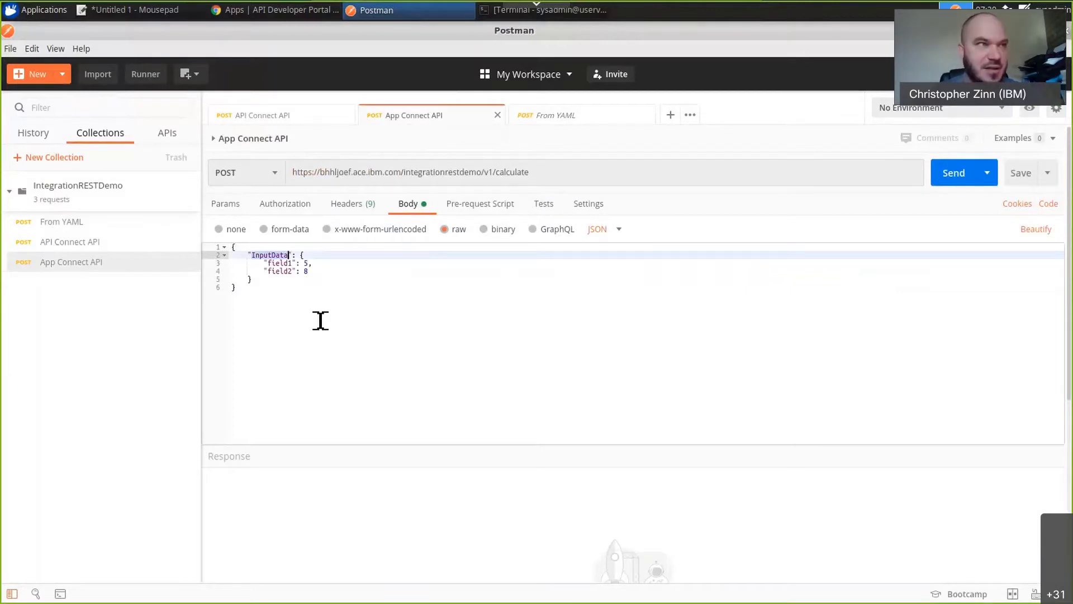
left_click(951, 176)
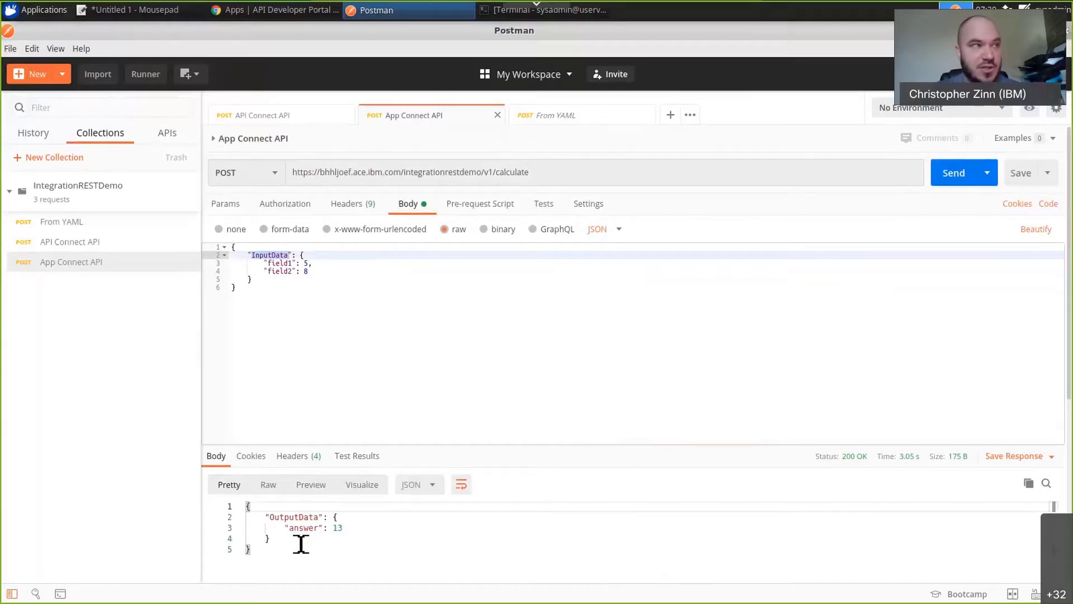
left_click(304, 207)
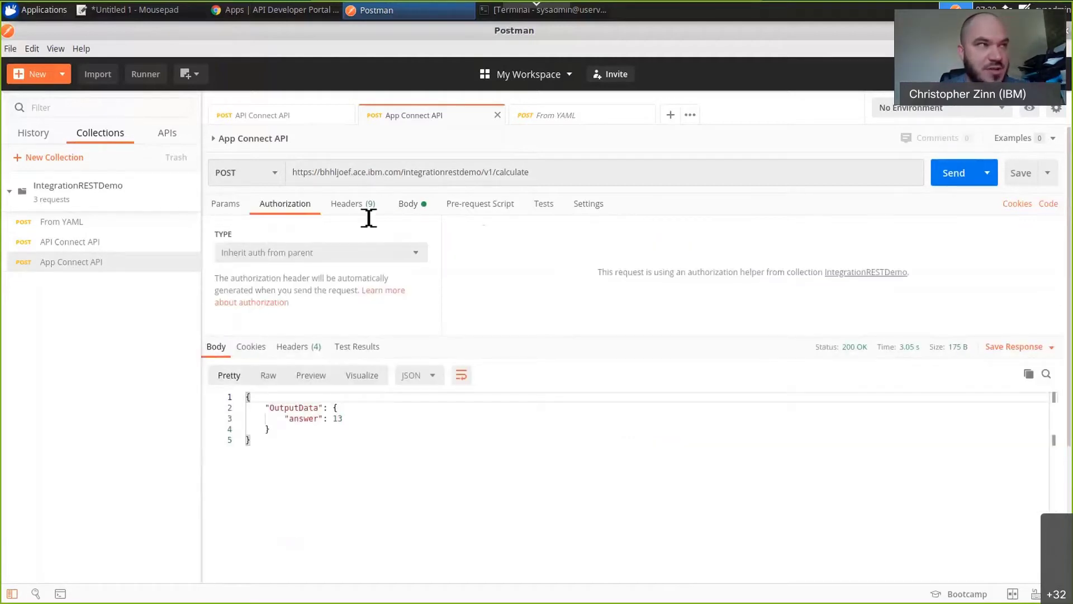
left_click(348, 204)
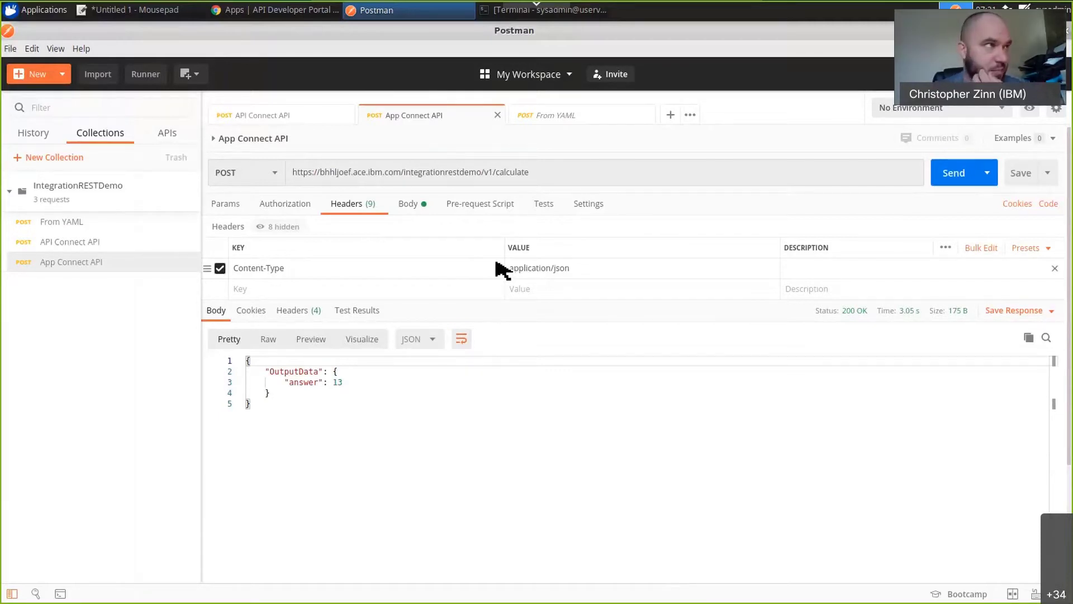
Switch to the Developer Portal in Chrome and view the credentials and subscriptions of ChitChatApp.
left_click(313, 10)
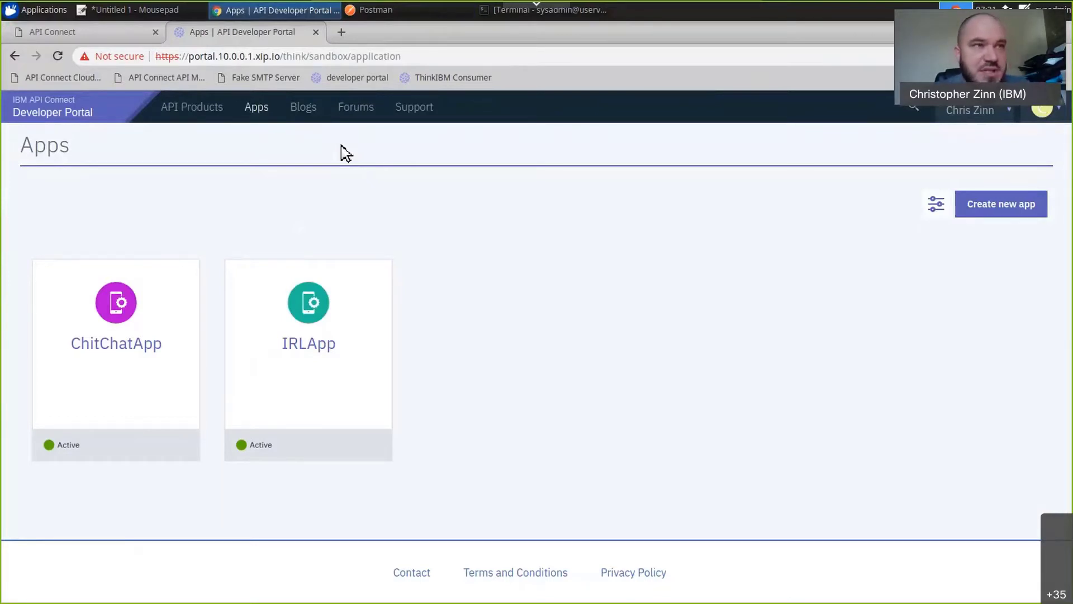
left_click(137, 351)
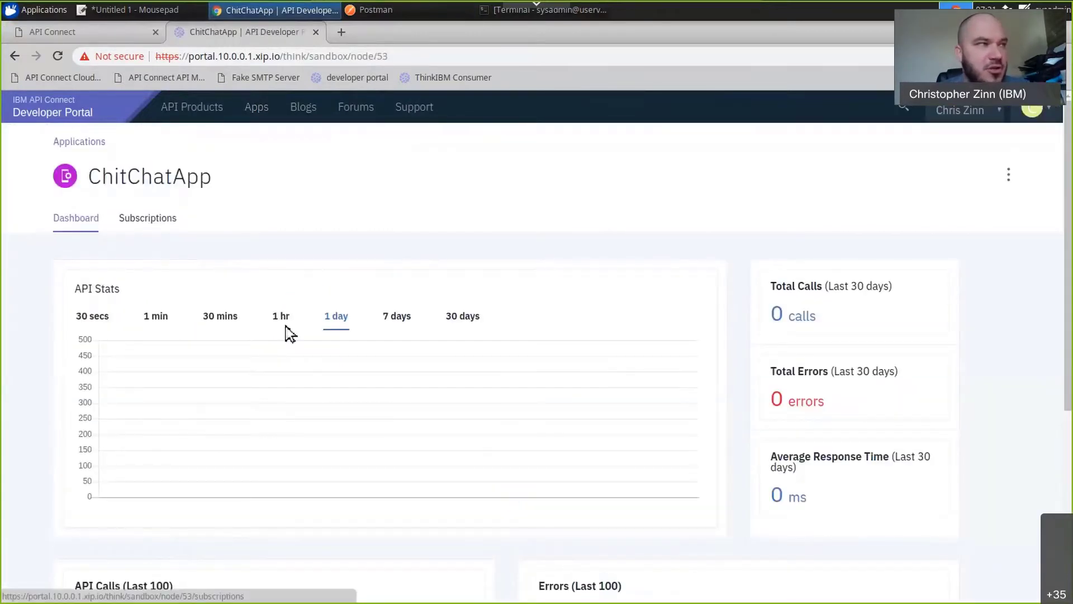
left_click(161, 223)
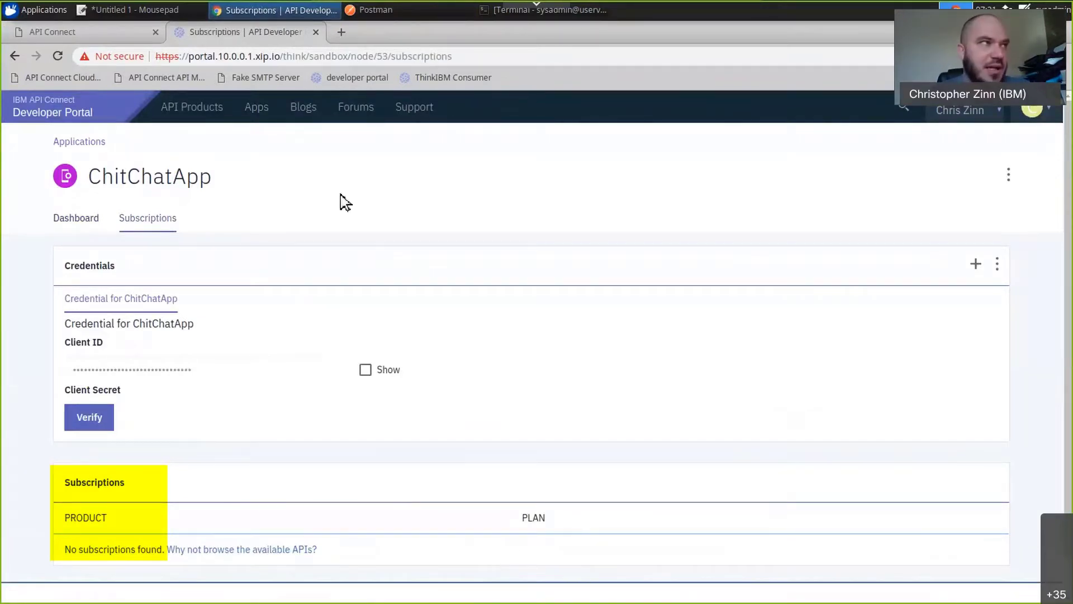
Go to the API Manager and open the list of APIs and products under development, reloading the site if fetching fails.
left_click(127, 38)
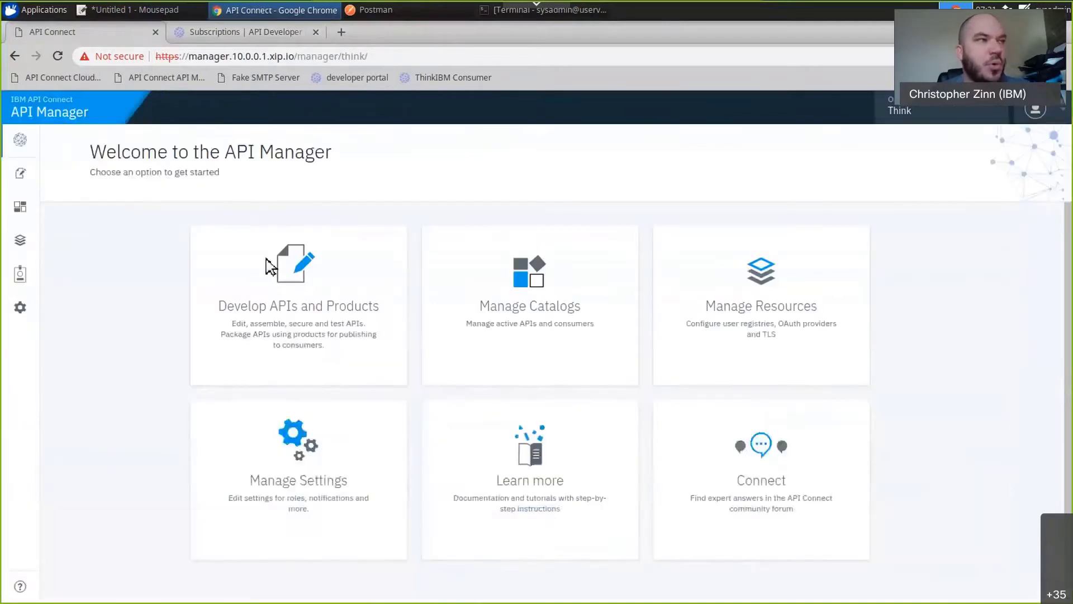
left_click(285, 282)
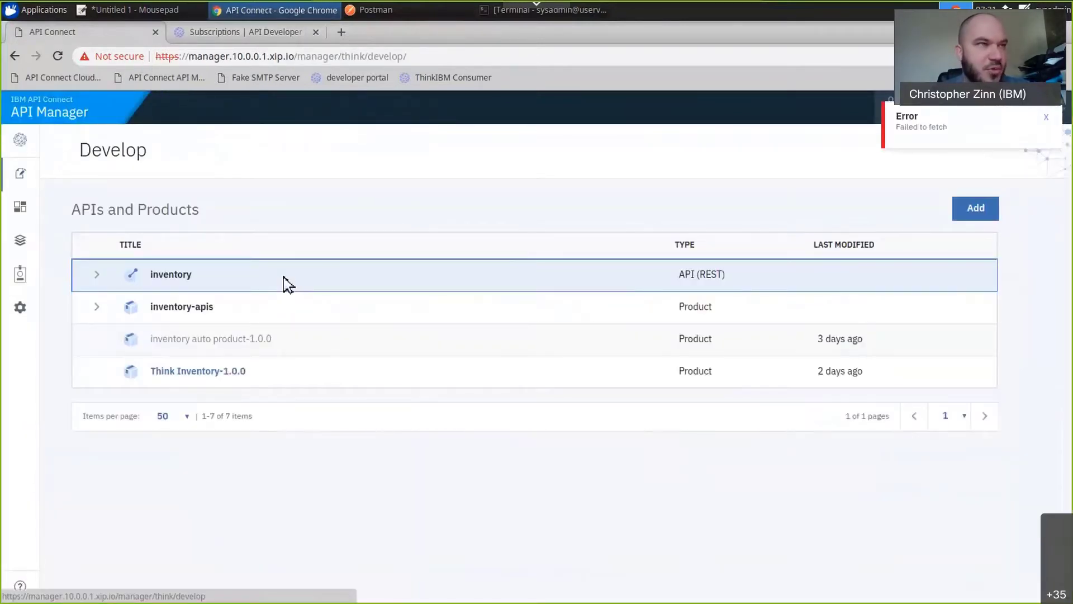
left_click(189, 79)
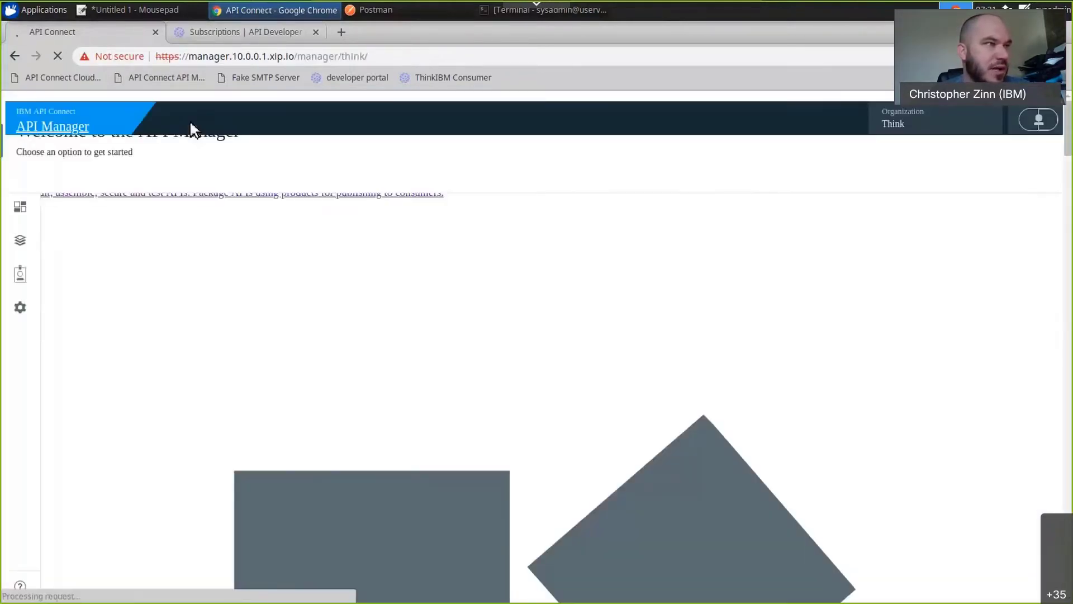
left_click(305, 285)
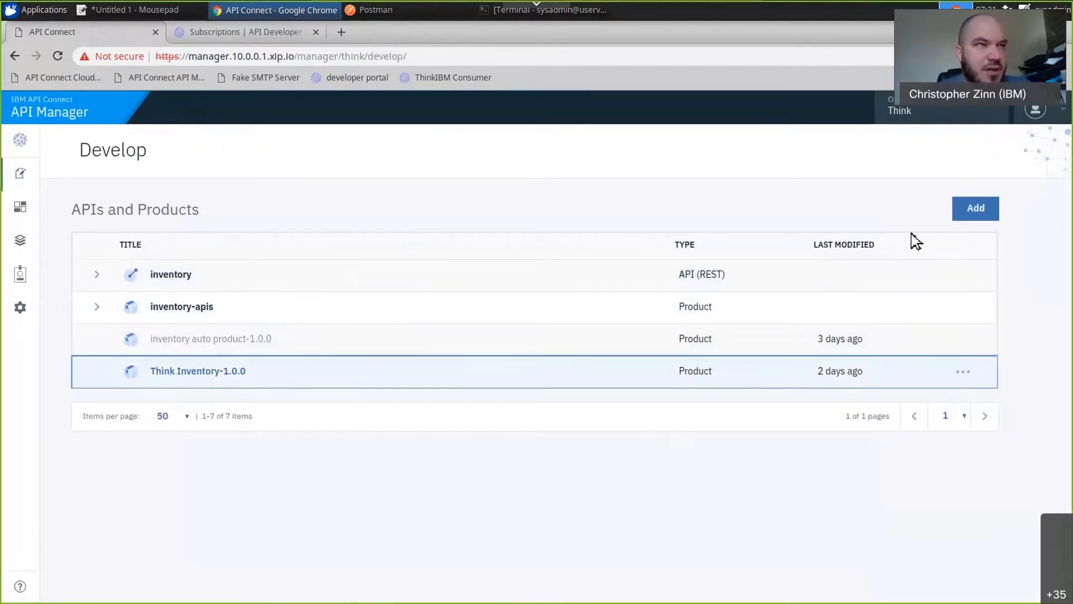
Start adding a new API by importing an existing OpenAPI definition.
left_click(979, 215)
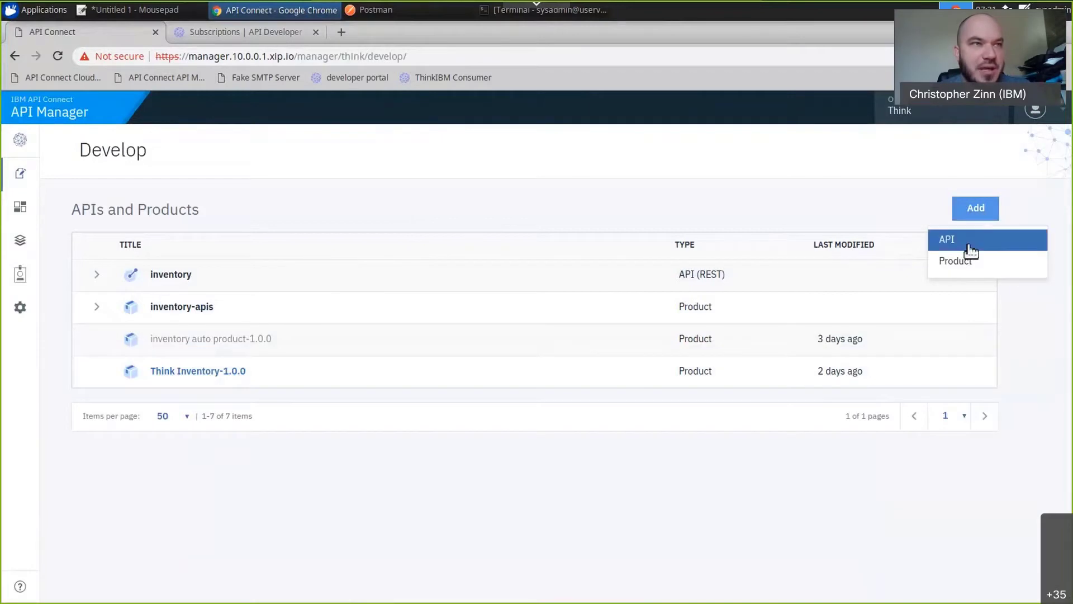
left_click(970, 244)
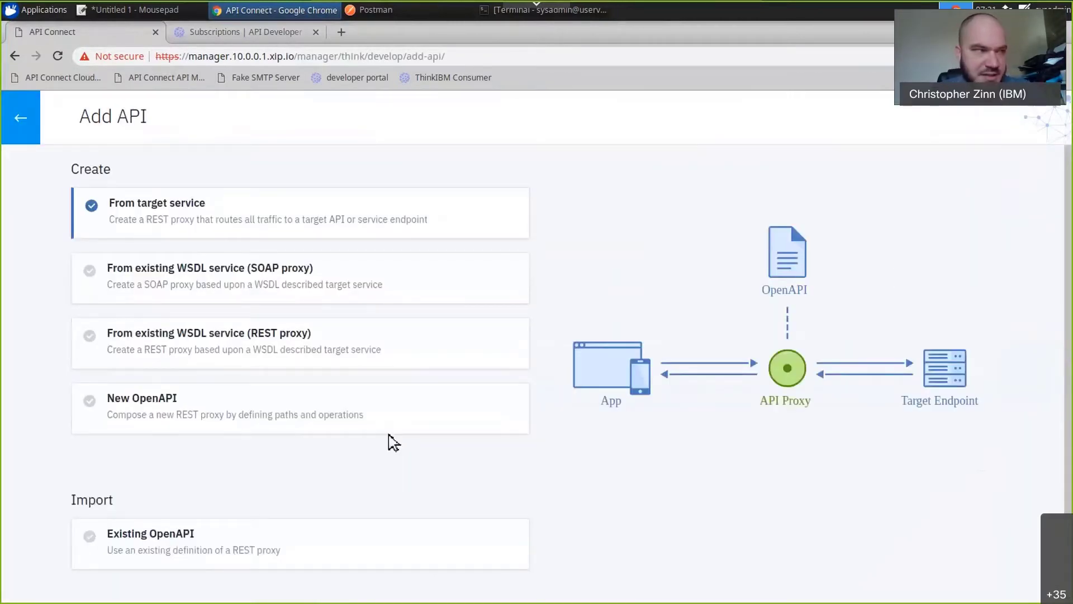
left_click(278, 552)
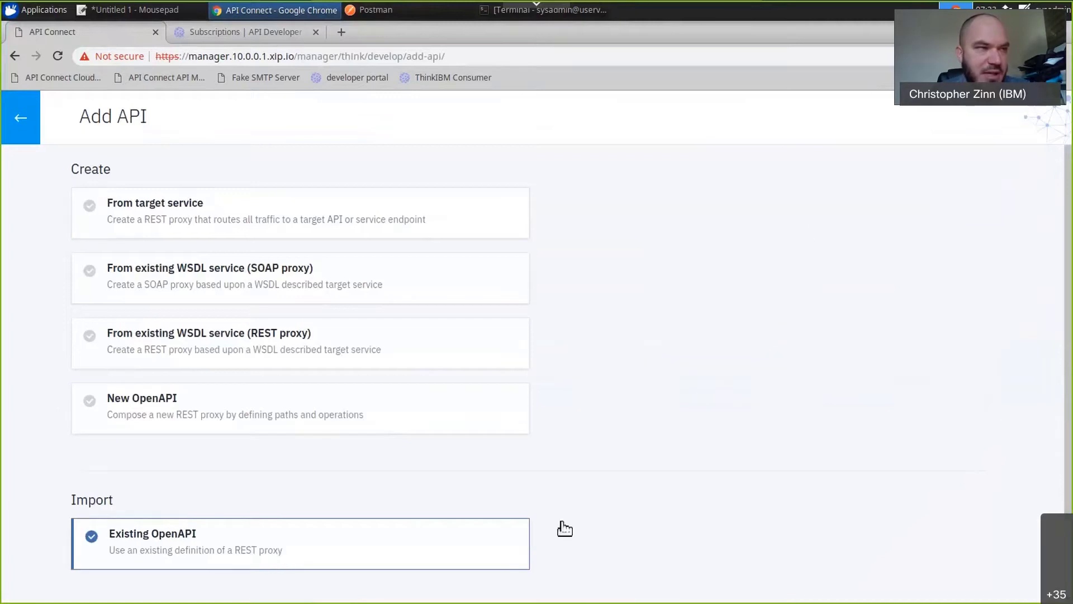
scroll(609, 522, "down", 2)
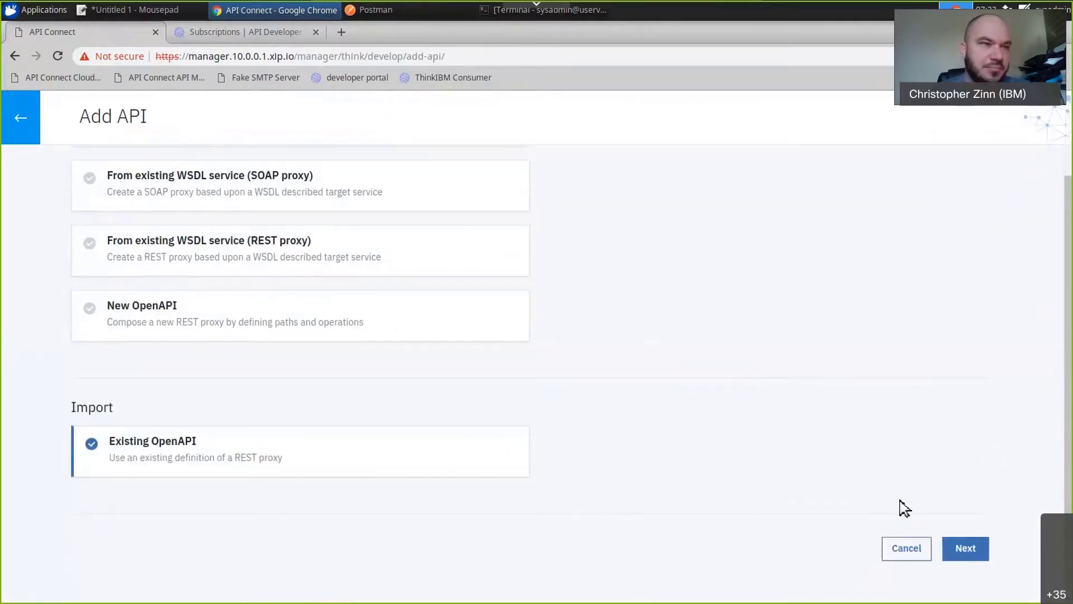
left_click(979, 555)
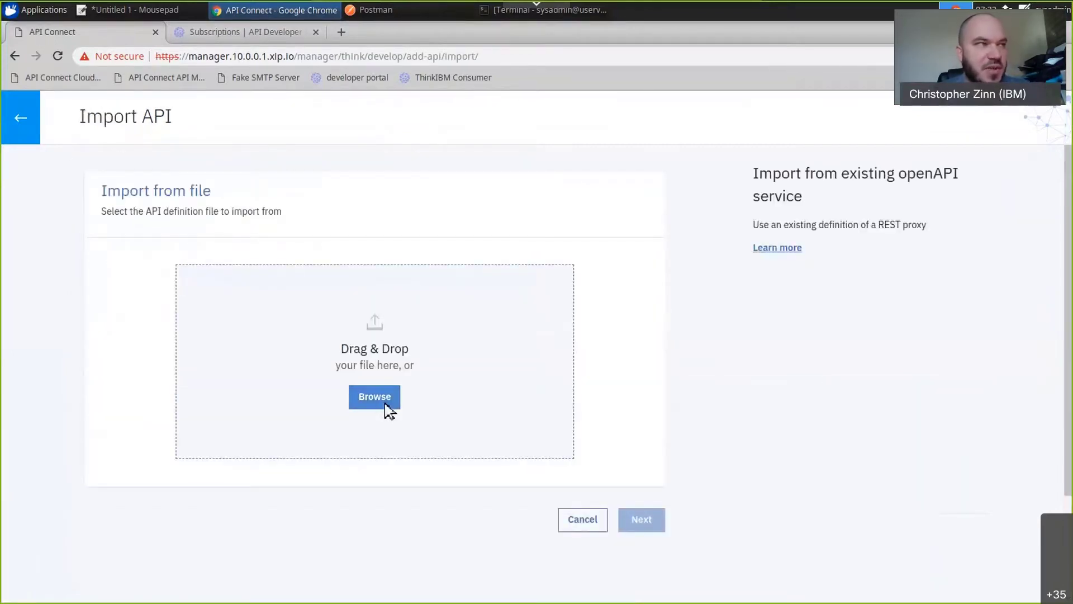
Import IntegrationRESTDemo-1.0.0.yaml from the Downloads folder, leaving the API unactivated, and open the imported API for editing.
left_click(385, 403)
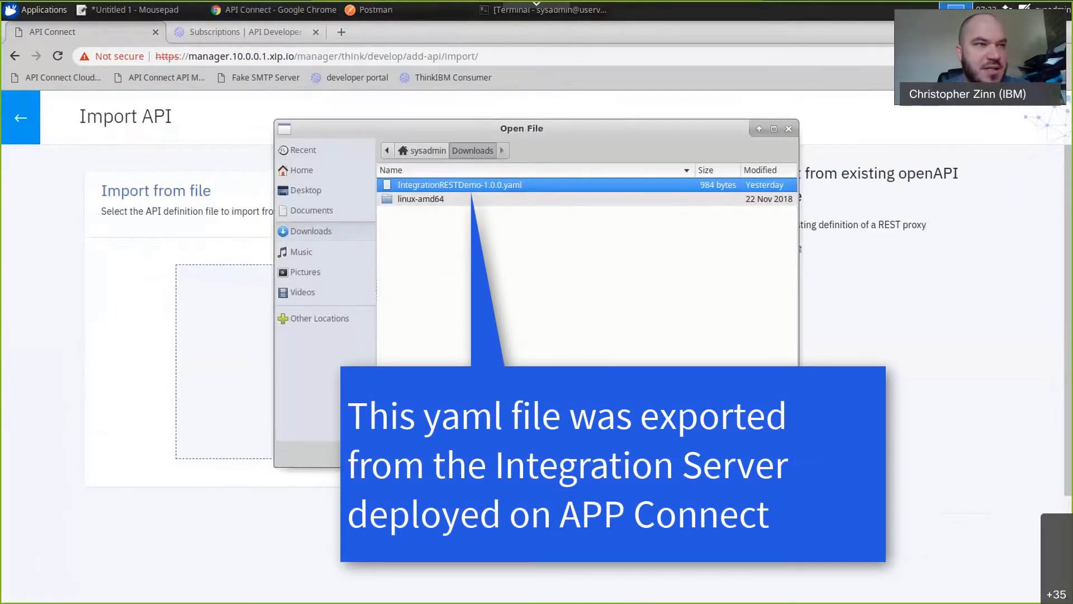
left_click(783, 459)
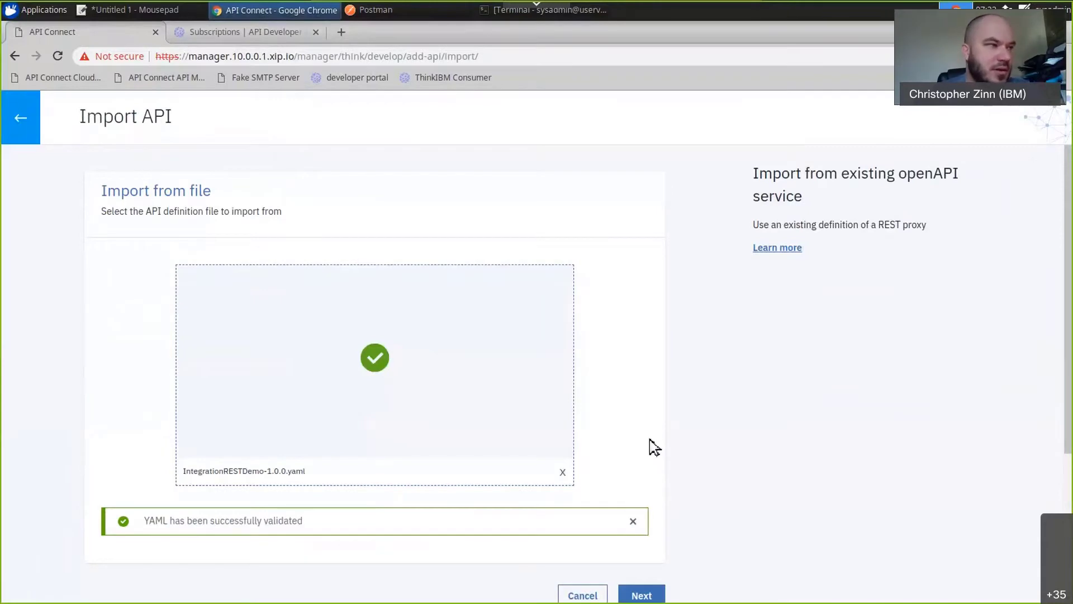
scroll(565, 545, "down", 2)
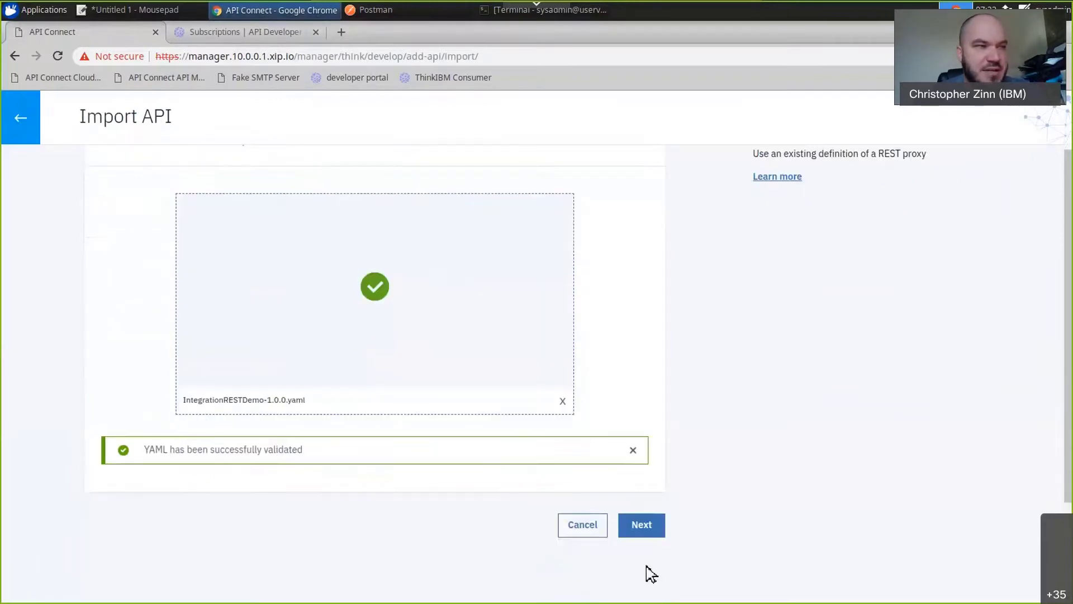
left_click(660, 528)
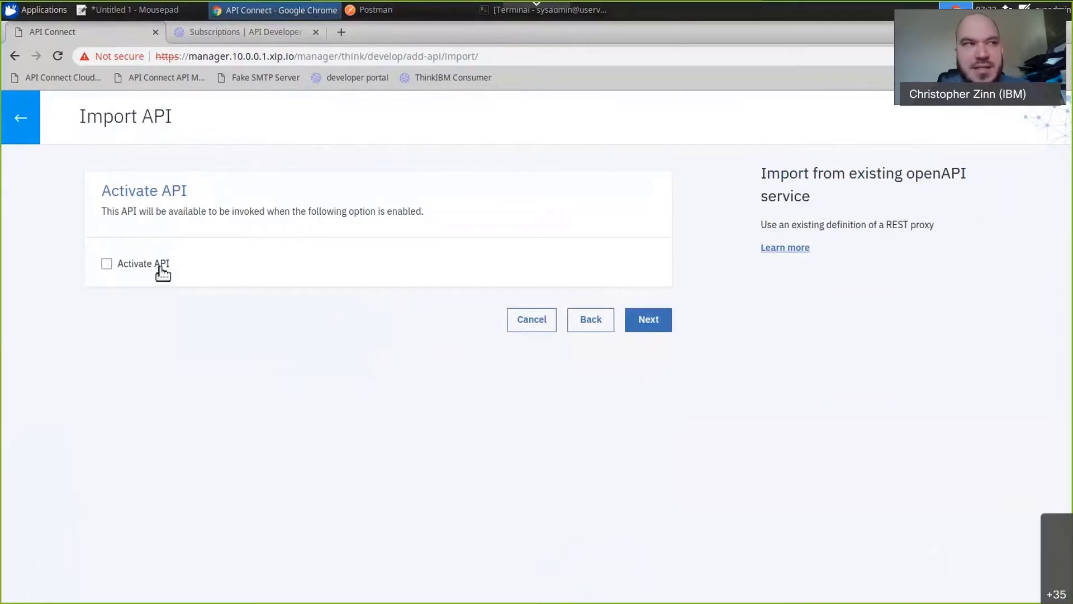
left_click(649, 326)
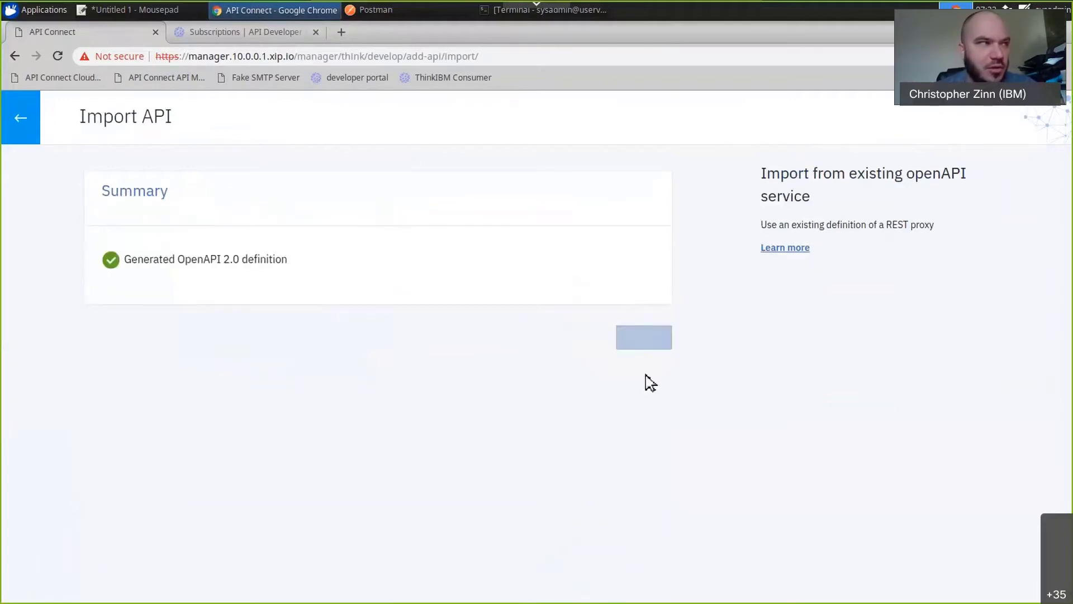
left_click(653, 346)
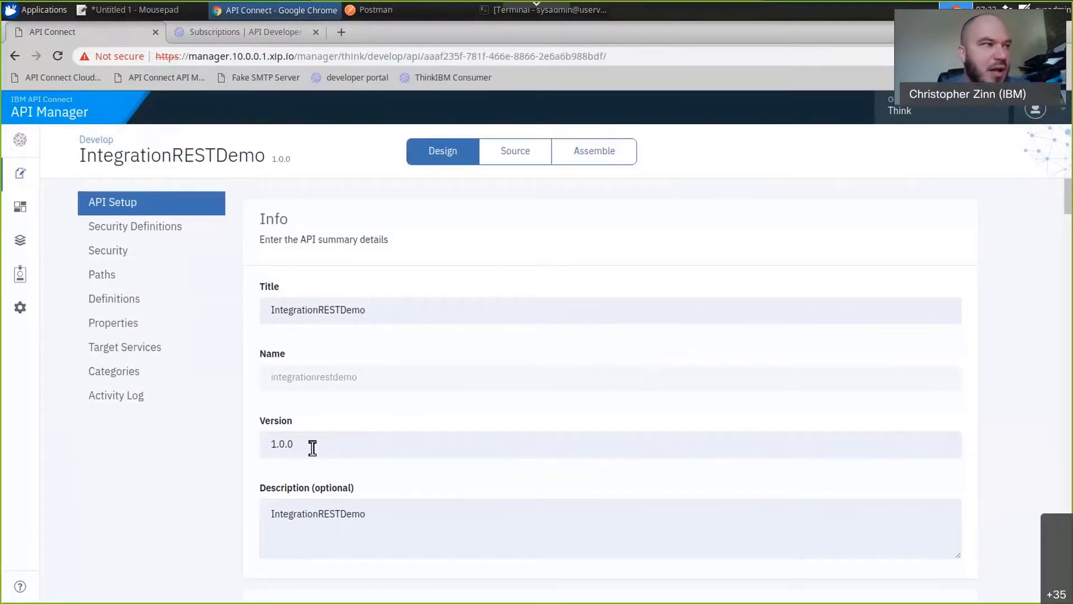
Set application/json as both the consumed and the produced media type in the IntegrationRESTDemo API setup.
scroll(368, 390, "down", 4)
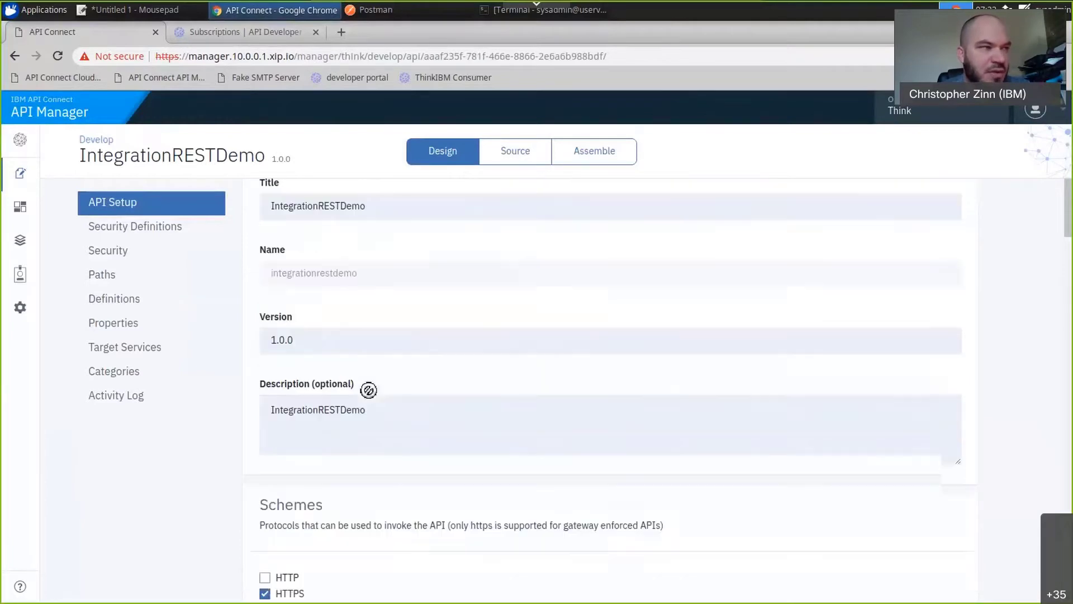
scroll(313, 446, "down", 1)
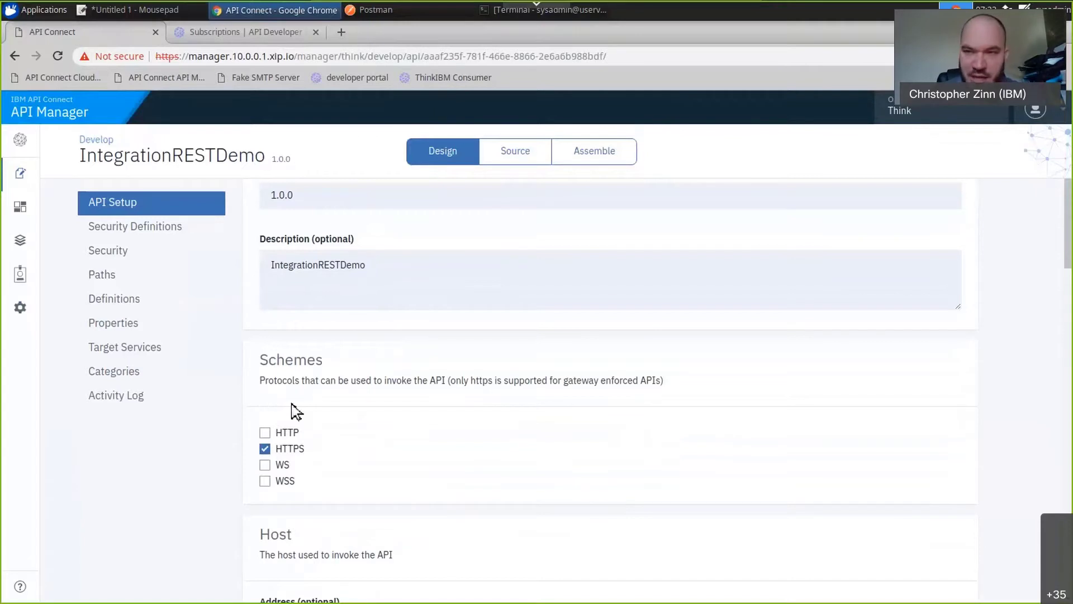
scroll(306, 416, "down", 4)
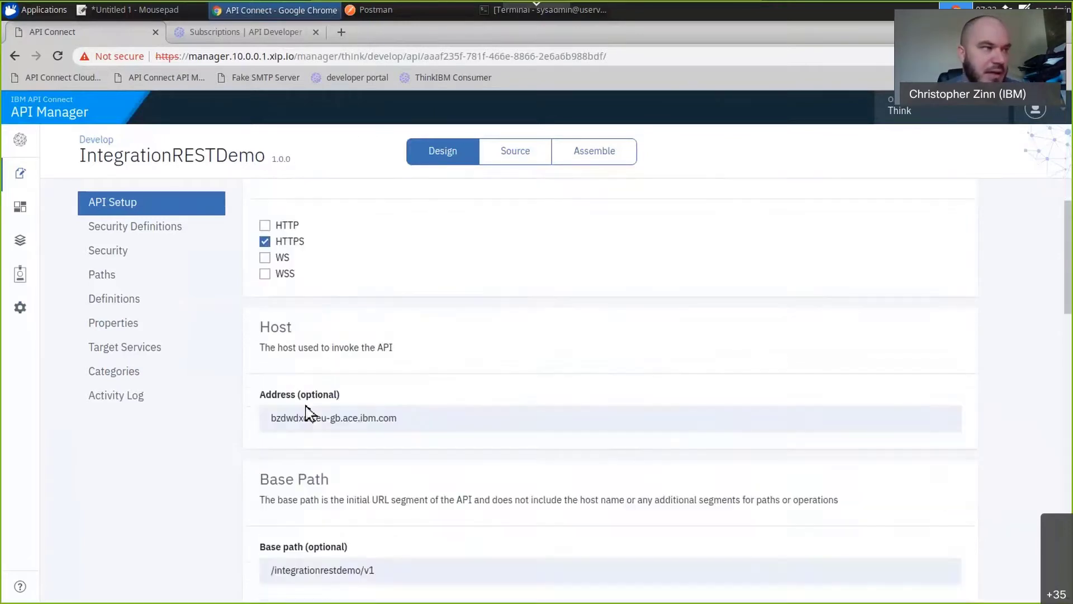
scroll(319, 363, "down", 1)
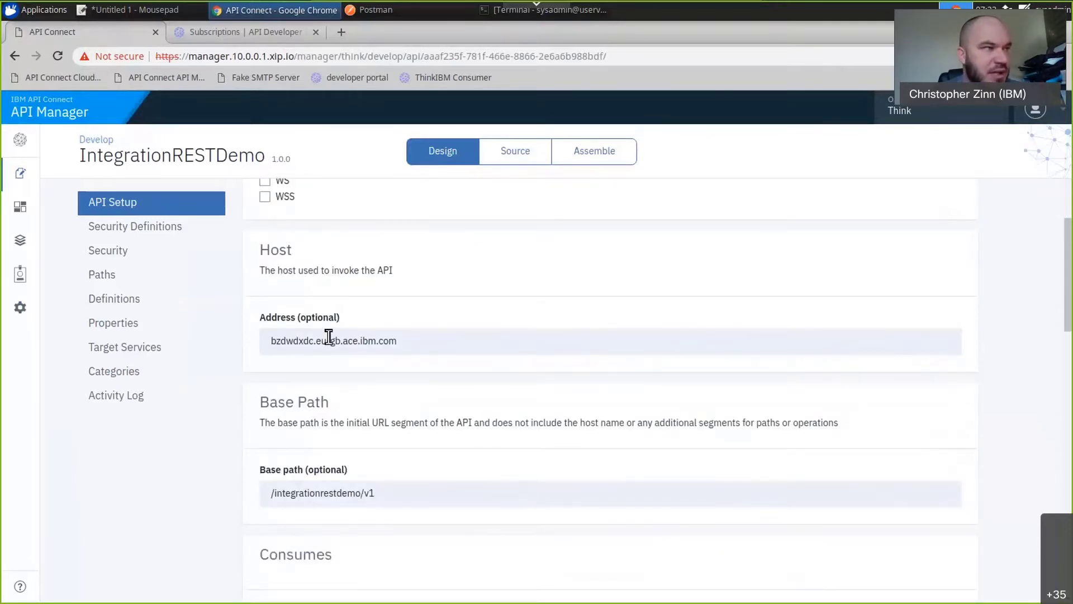
scroll(344, 408, "down", 1)
scroll(350, 419, "down", 2)
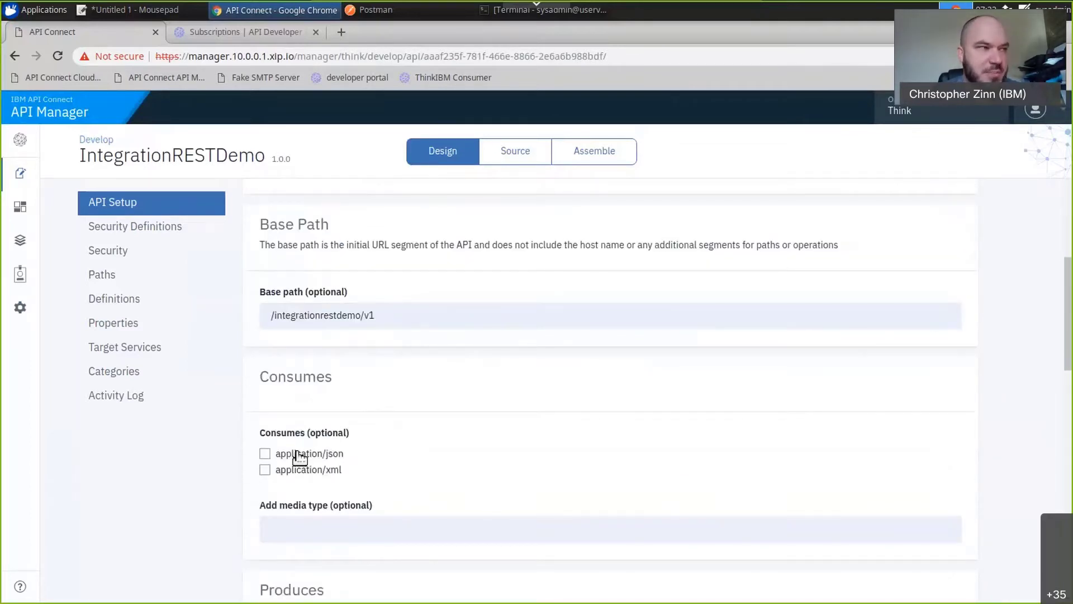
left_click(298, 456)
scroll(366, 459, "down", 2)
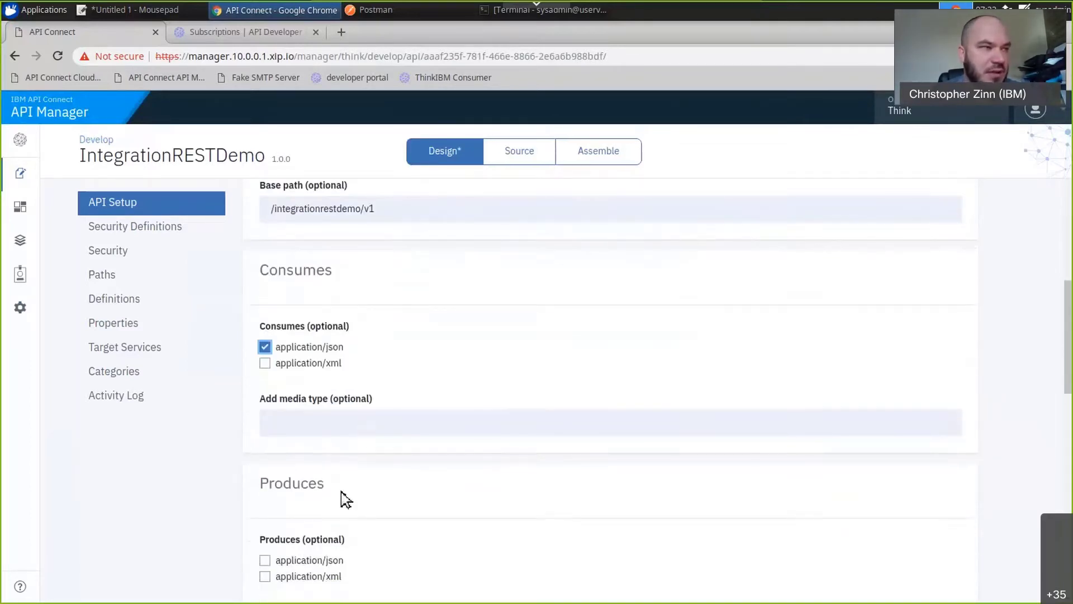
left_click(321, 561)
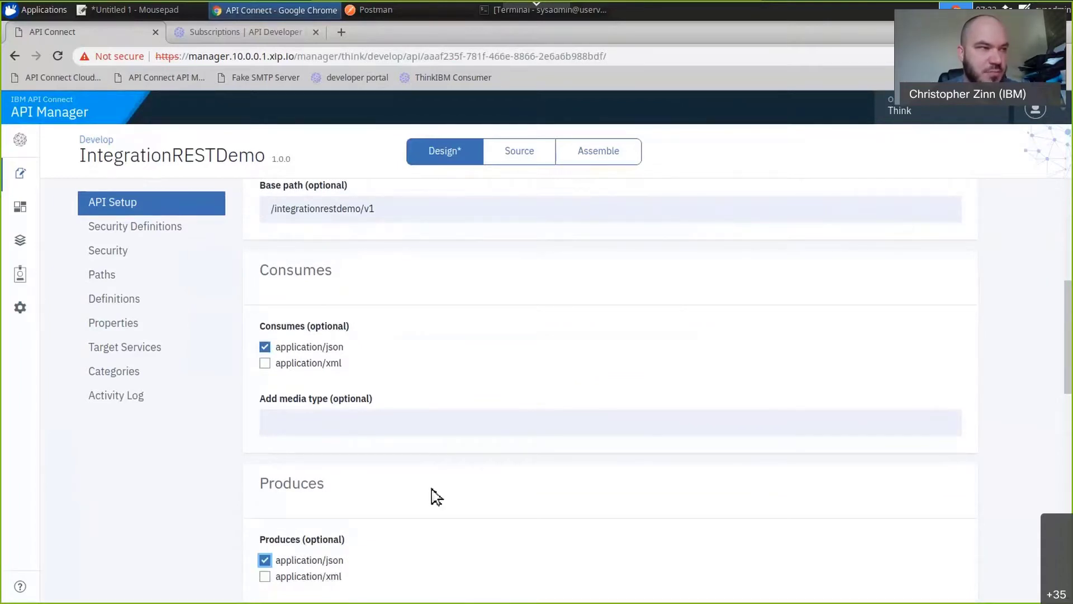
scroll(436, 496, "down", 5)
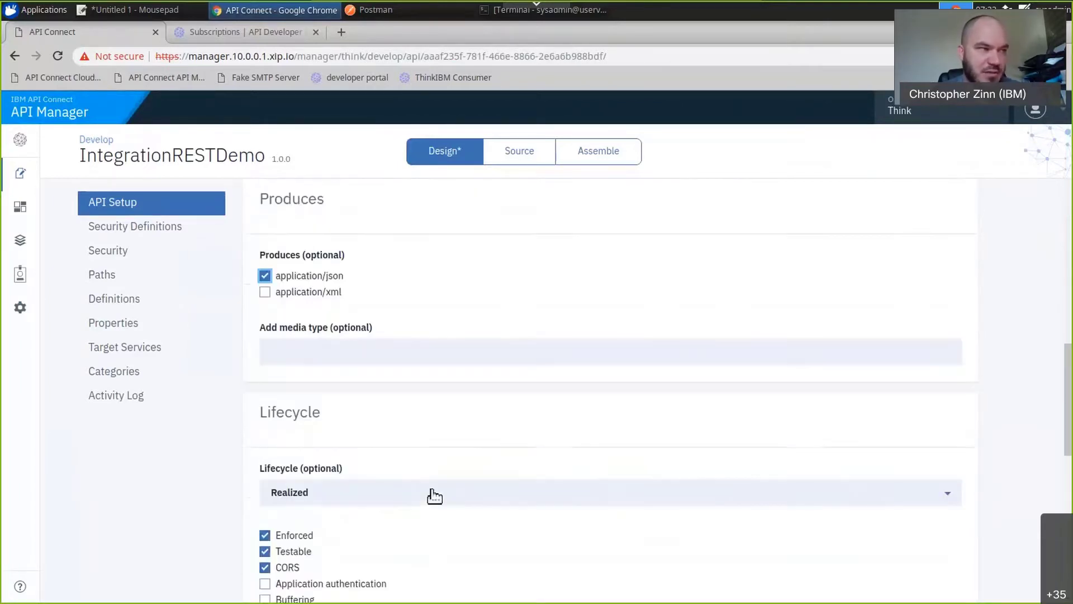
scroll(435, 496, "down", 3)
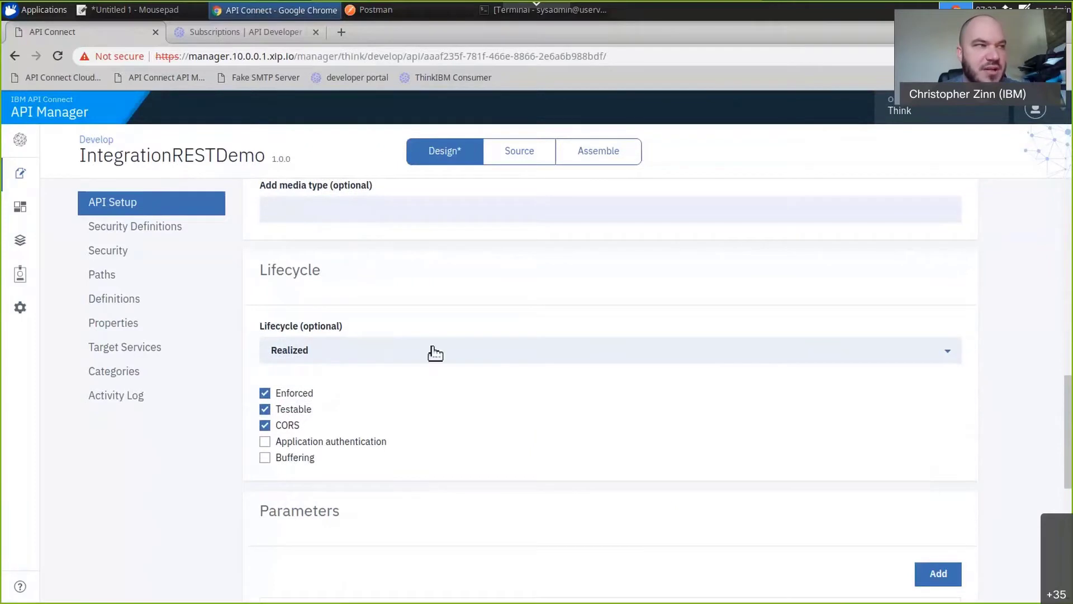
Set the API's lifecycle to Realized, keep the DataPower API Gateway type, and save the API setup.
left_click(435, 352)
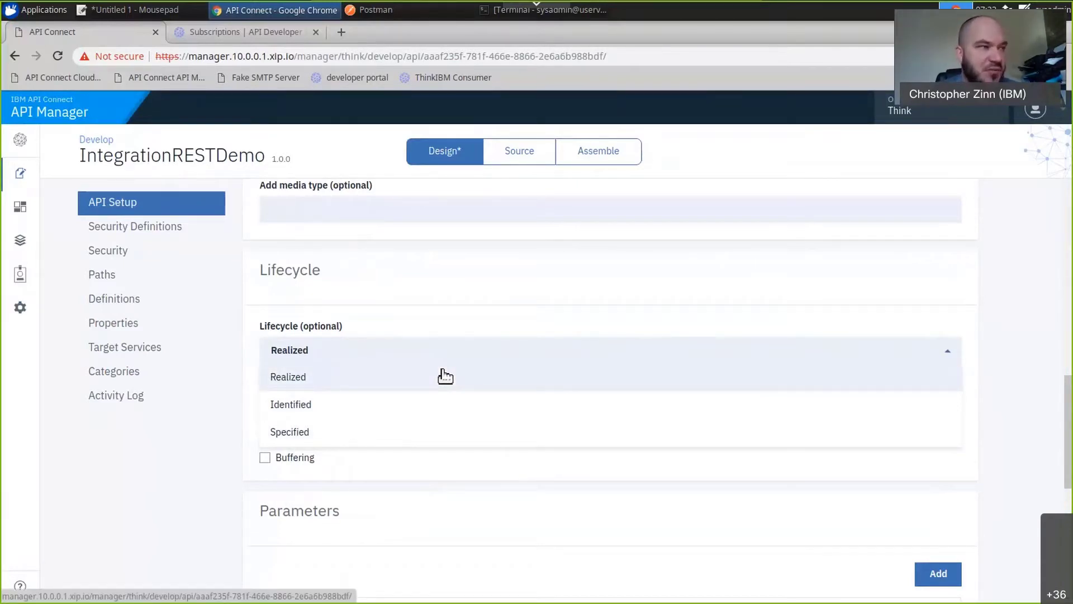
left_click(445, 376)
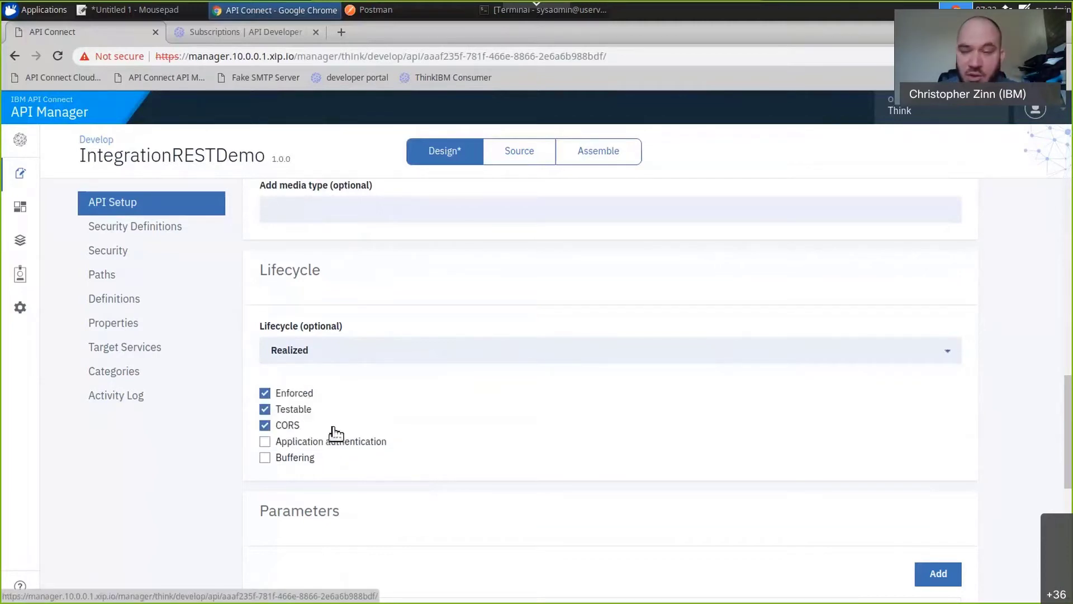
scroll(343, 431, "down", 2)
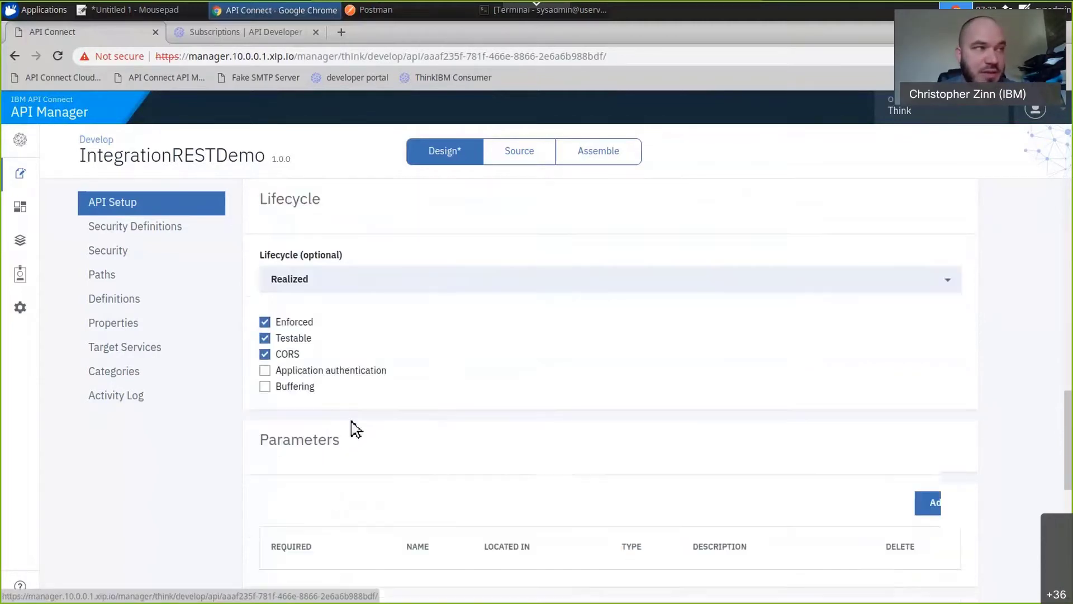
scroll(356, 429, "down", 2)
scroll(357, 429, "down", 1)
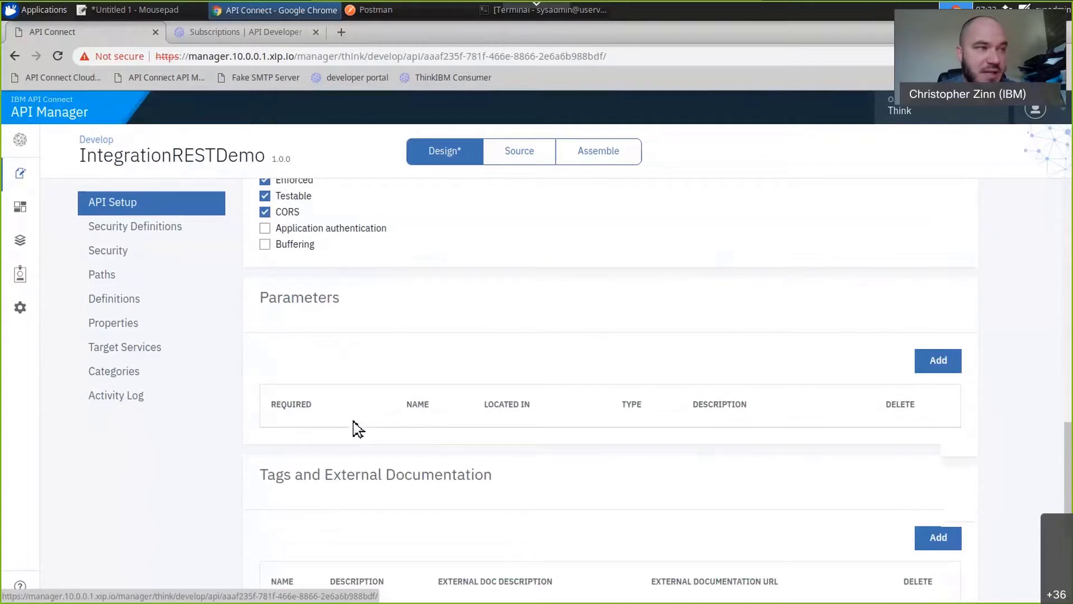
scroll(356, 428, "down", 6)
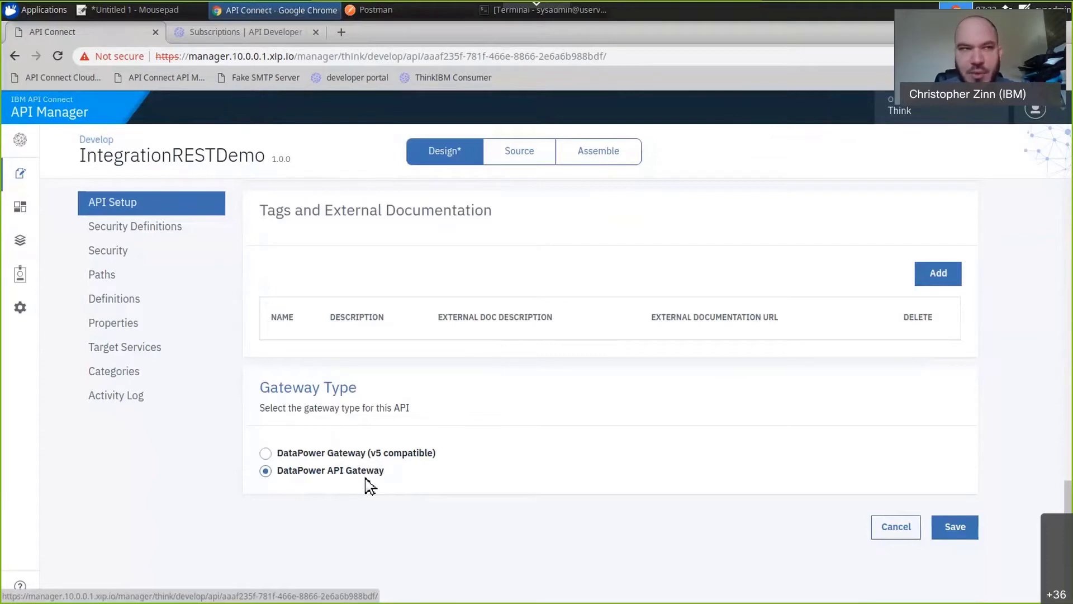
left_click(952, 530)
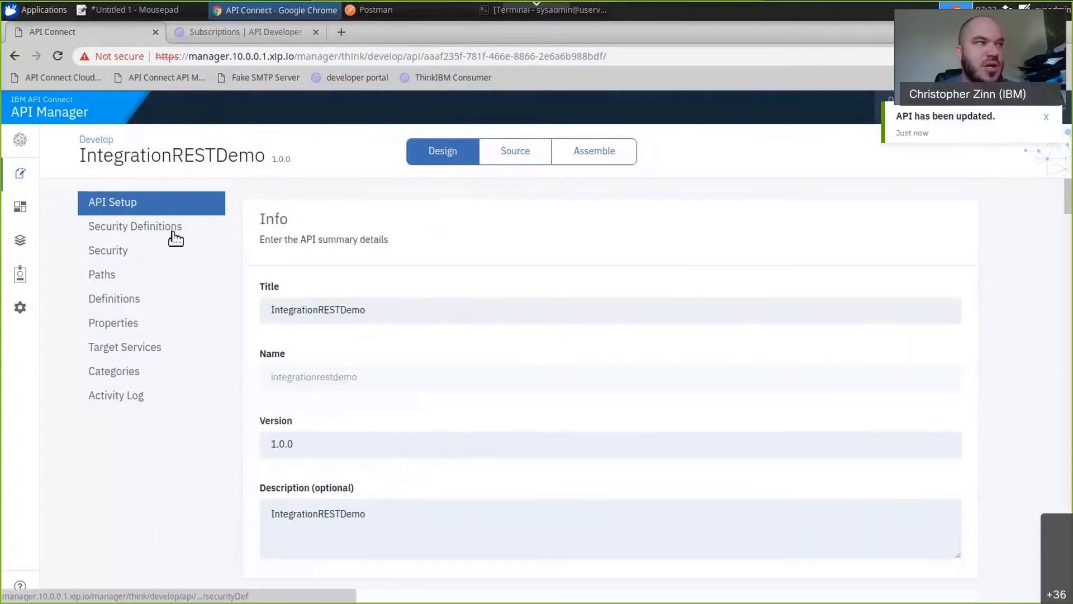
Set the key type of the clientIdHeader security definition to Client ID and save it.
left_click(176, 238)
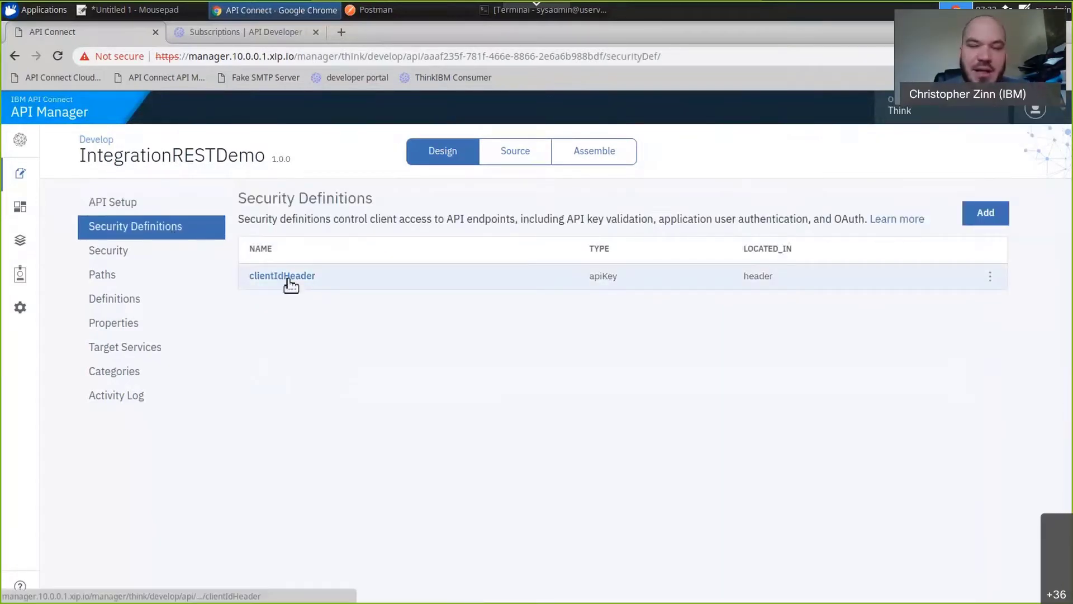
left_click(289, 281)
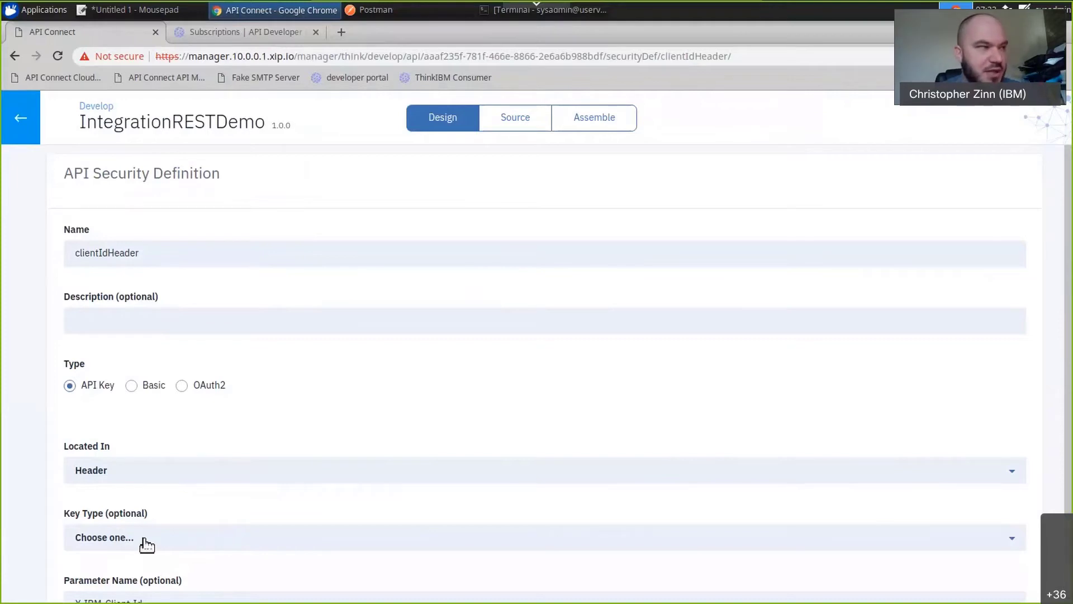
scroll(143, 545, "down", 2)
left_click(133, 465)
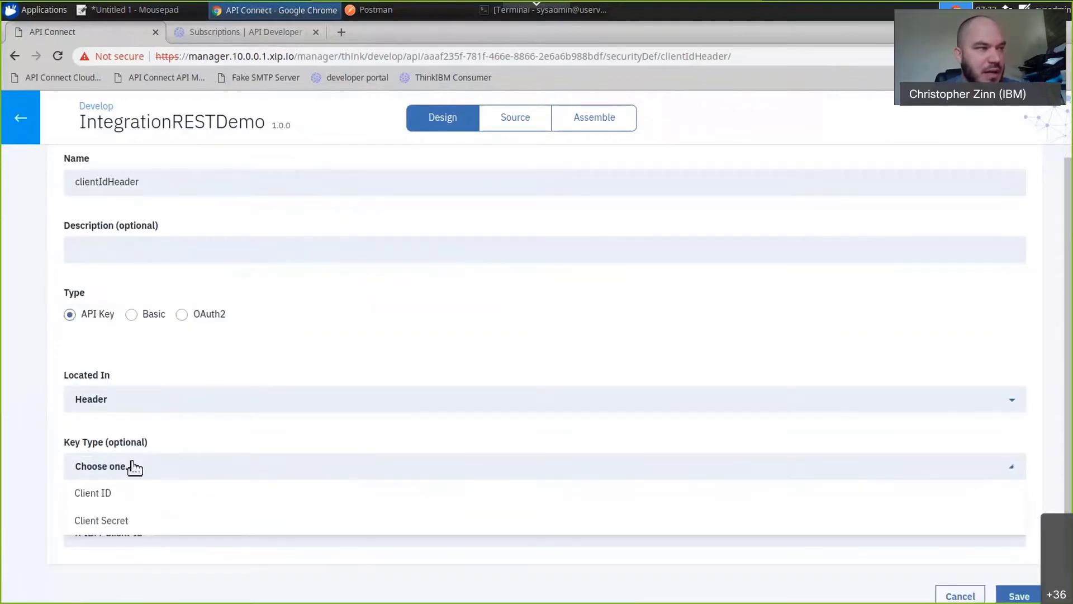
left_click(129, 498)
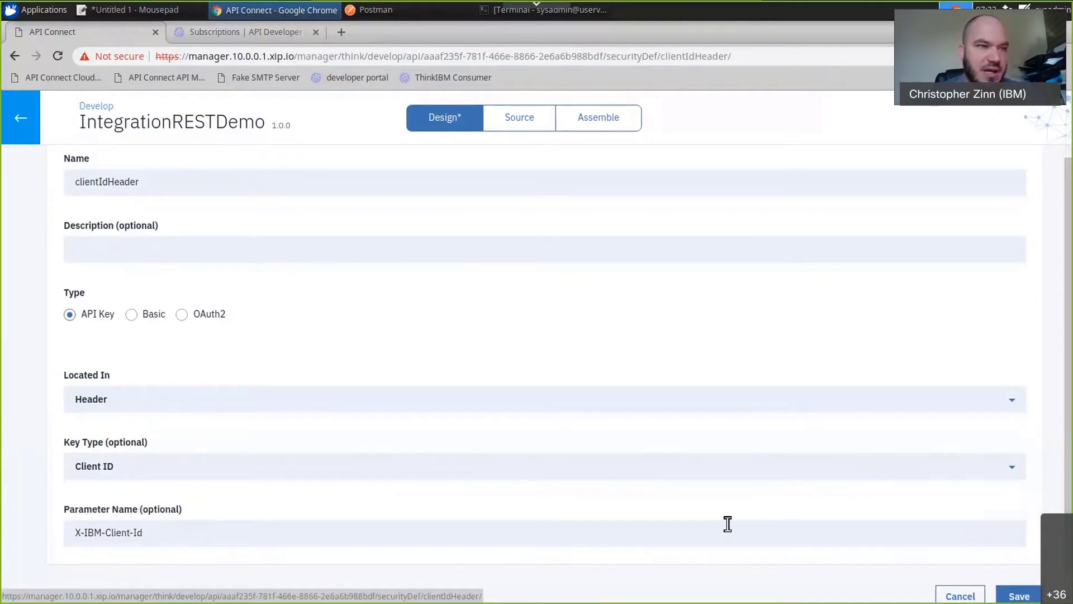
left_click(1015, 596)
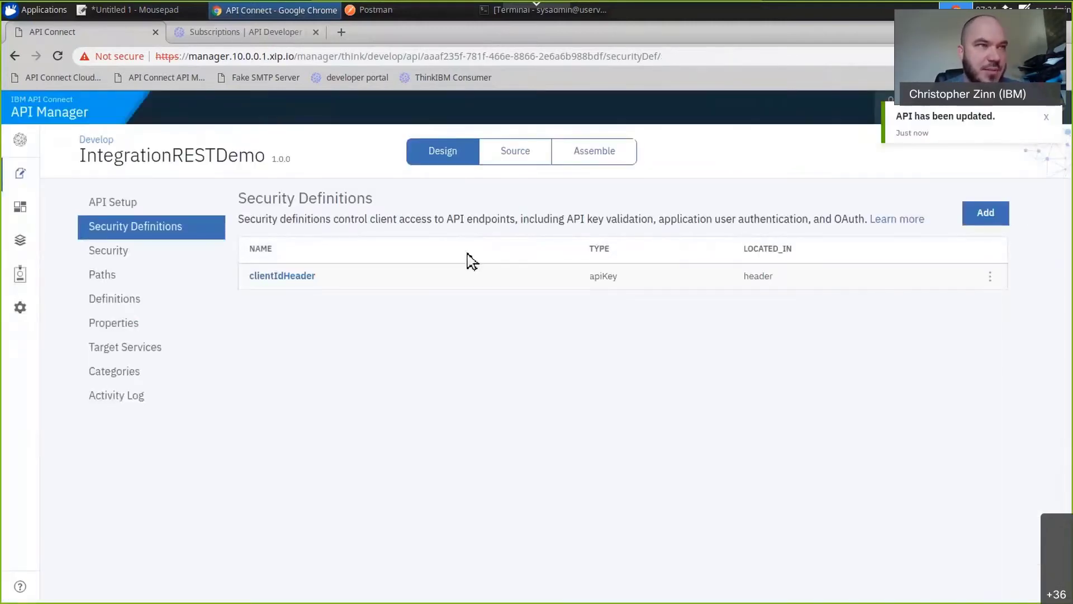
Add a new security definition named clientSecret with the type API Key.
left_click(985, 214)
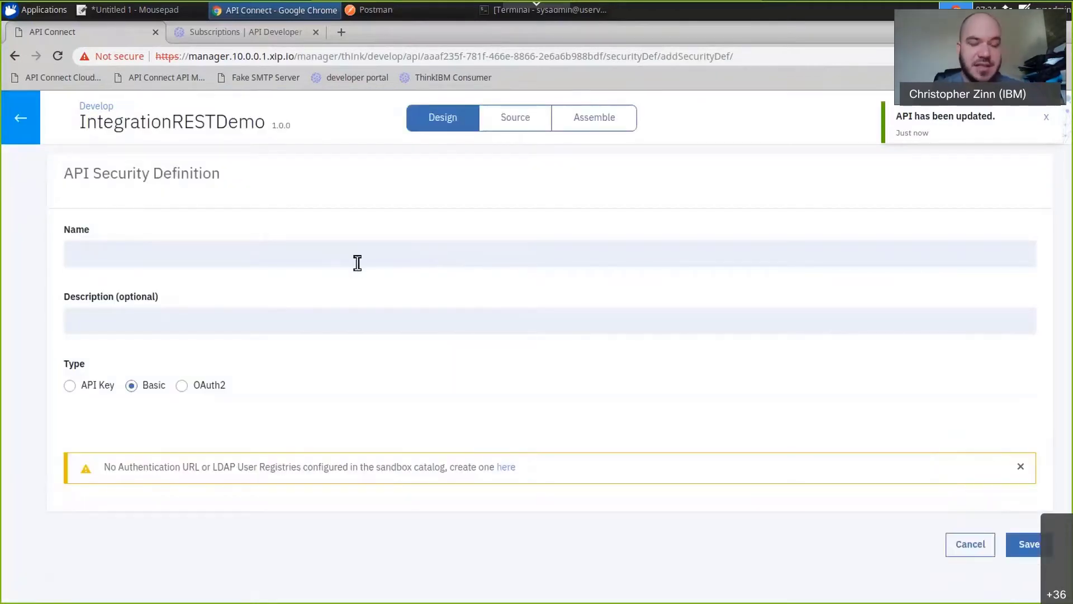
left_click(358, 261)
type("cl")
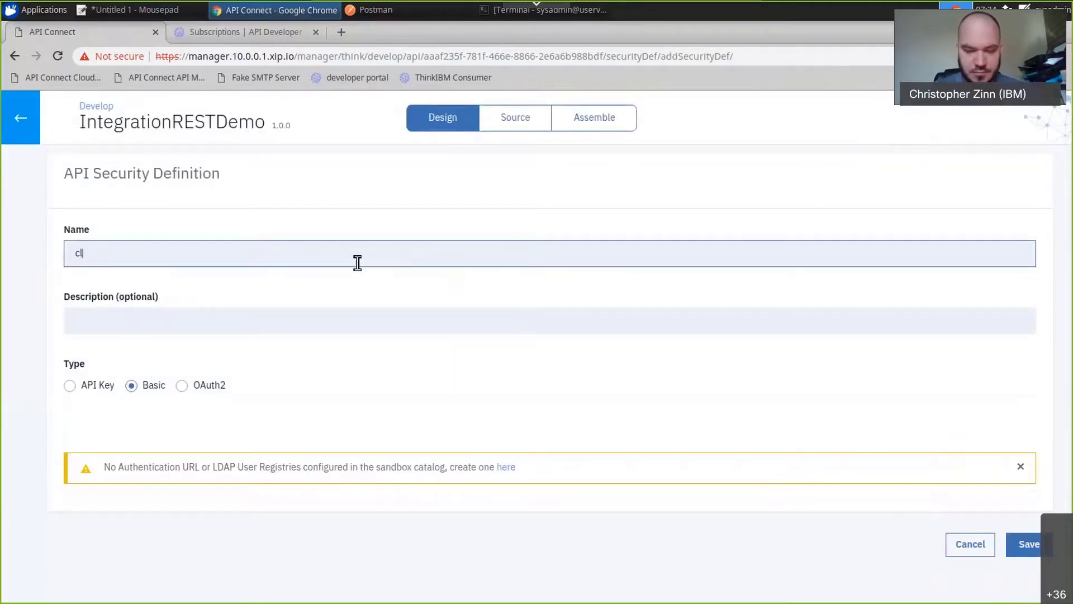
type("ientSecret")
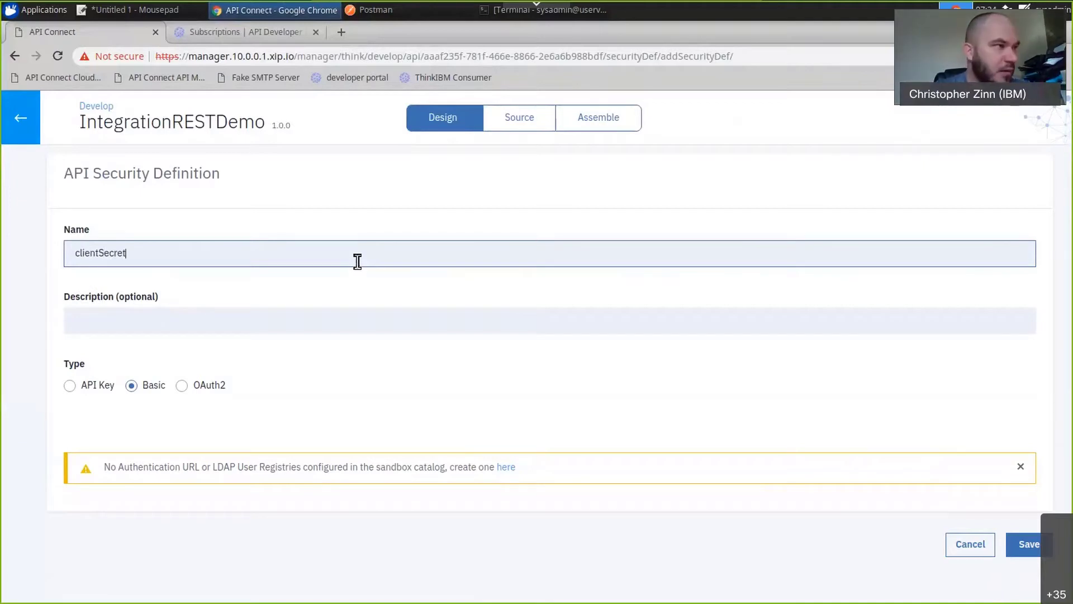
left_click(133, 385)
left_click(72, 386)
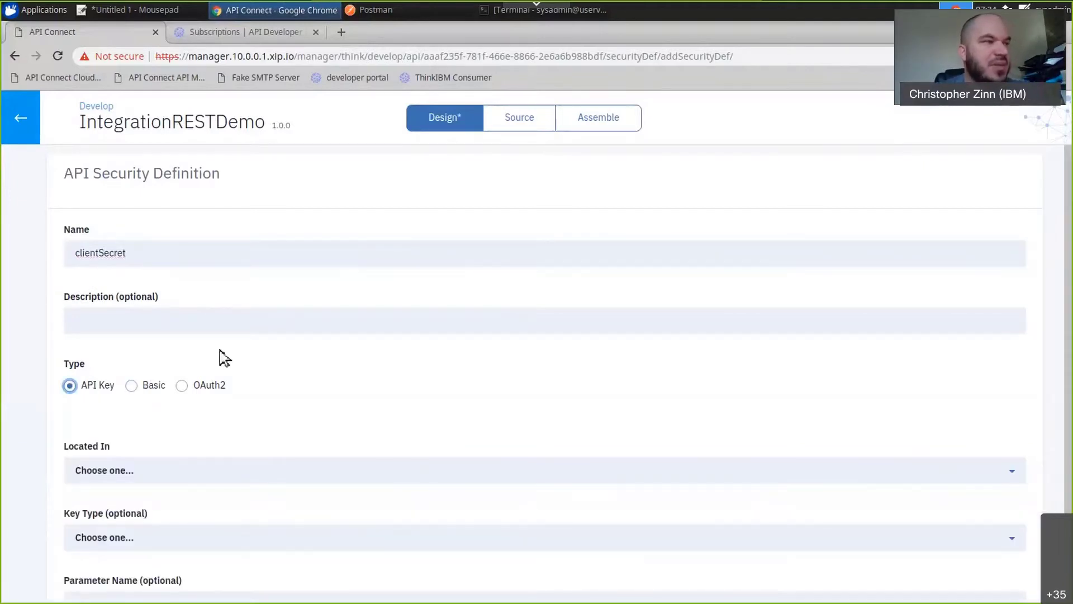
Locate the clientSecret key in the header with key type Client Secret and parameter name X-IBM-Client-Secret, and save the definition.
scroll(200, 356, "down", 2)
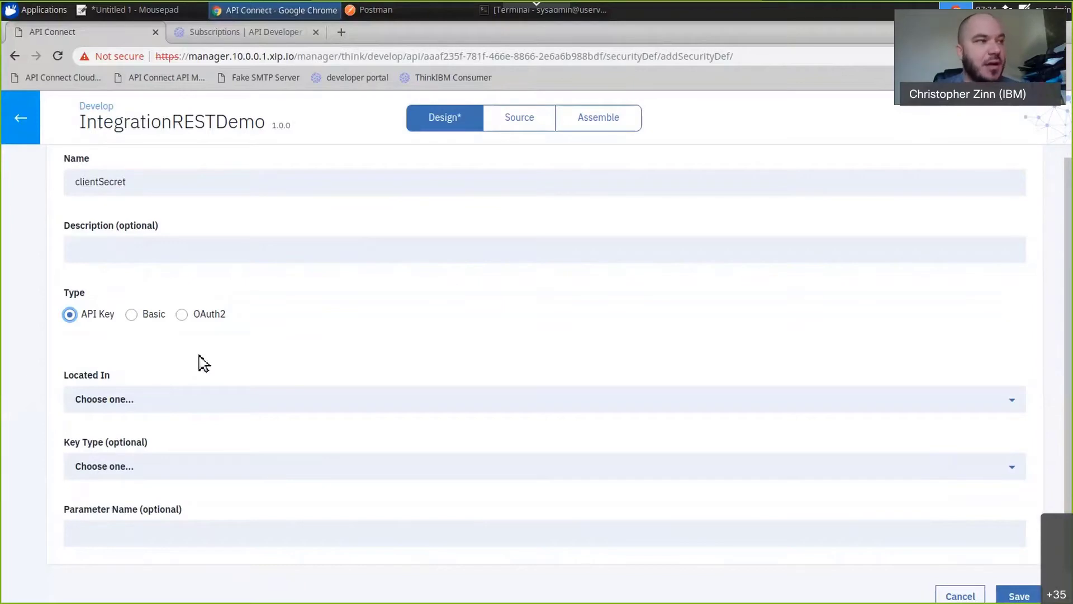
left_click(177, 396)
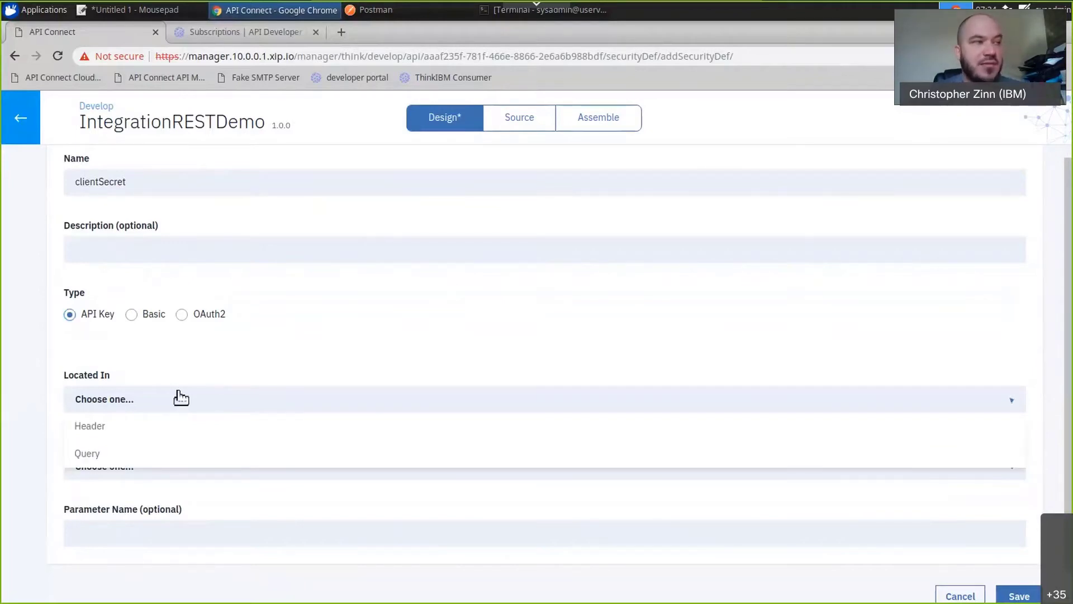
left_click(171, 434)
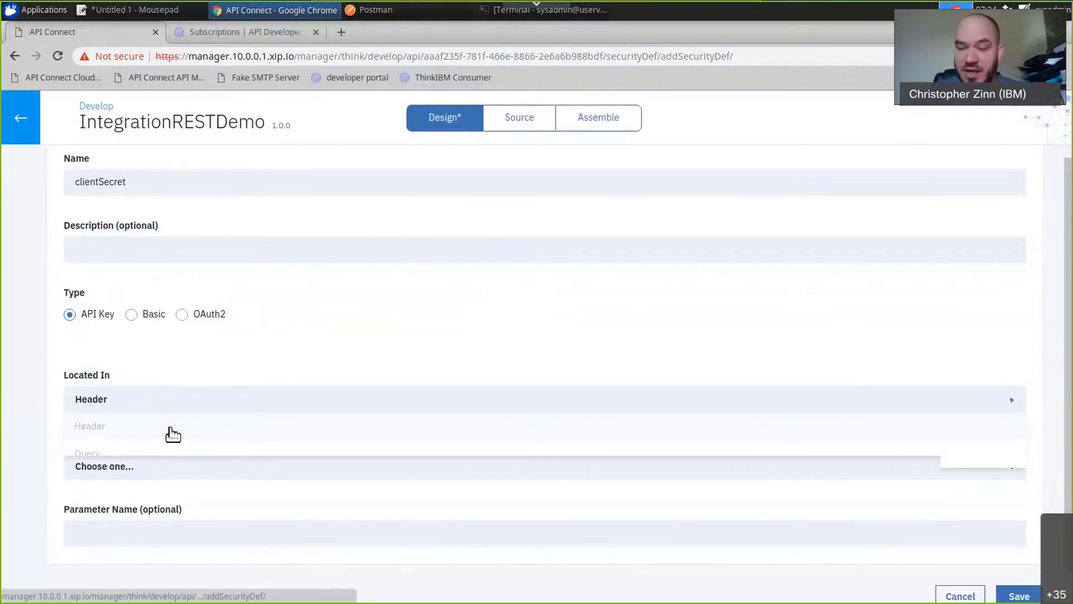
left_click(161, 470)
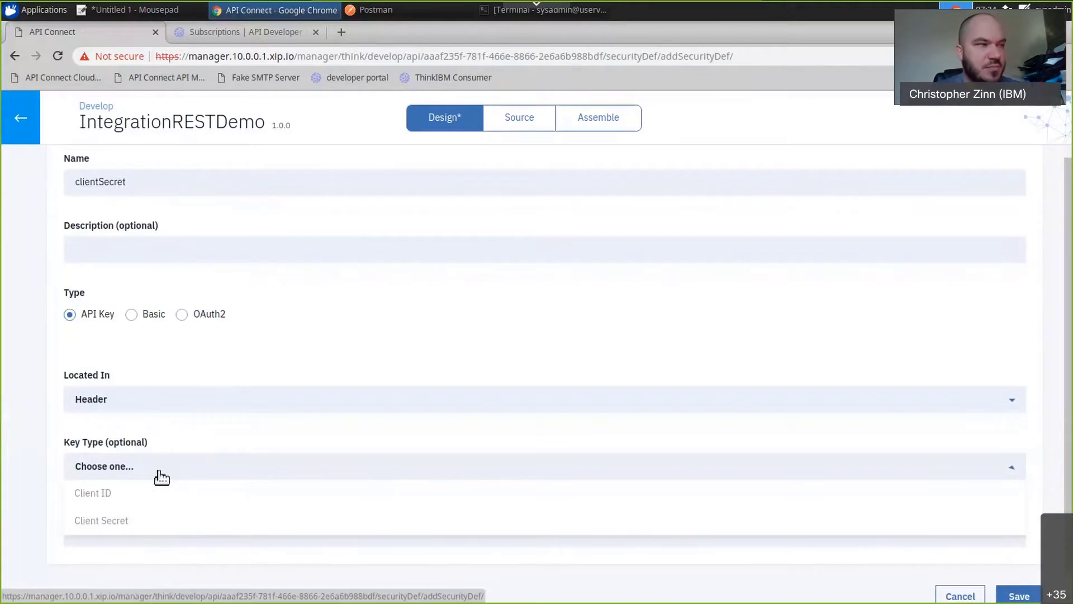
left_click(149, 531)
left_click(149, 533)
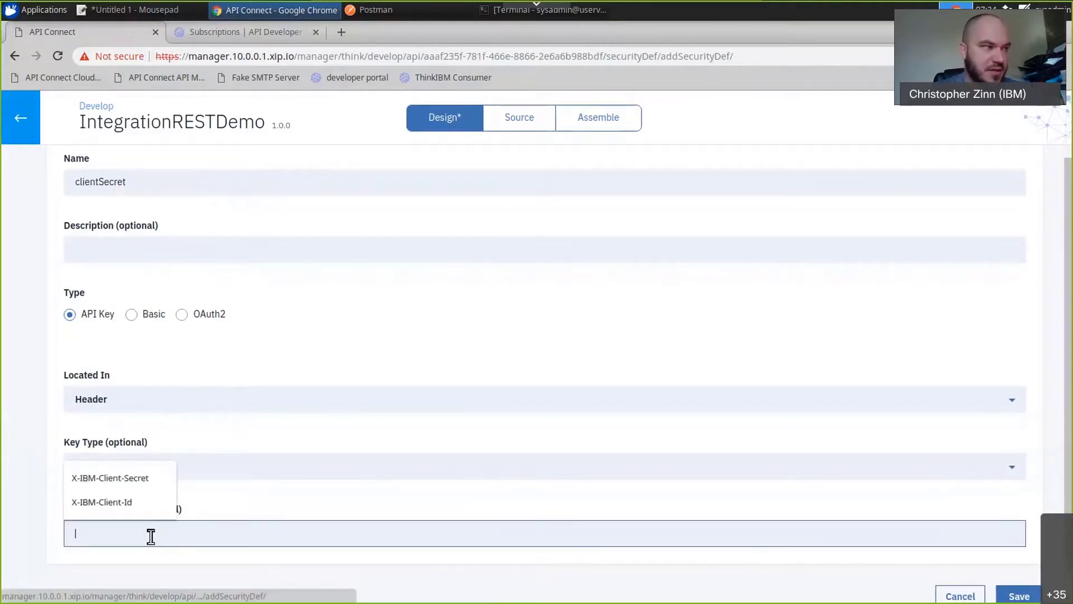
left_click(123, 484)
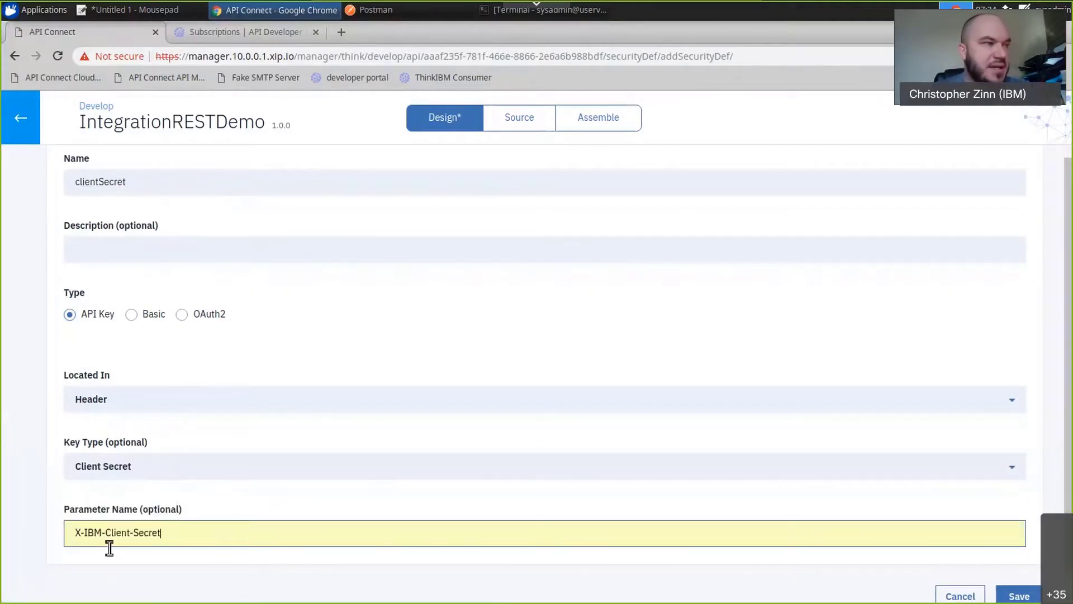
left_click(1037, 598)
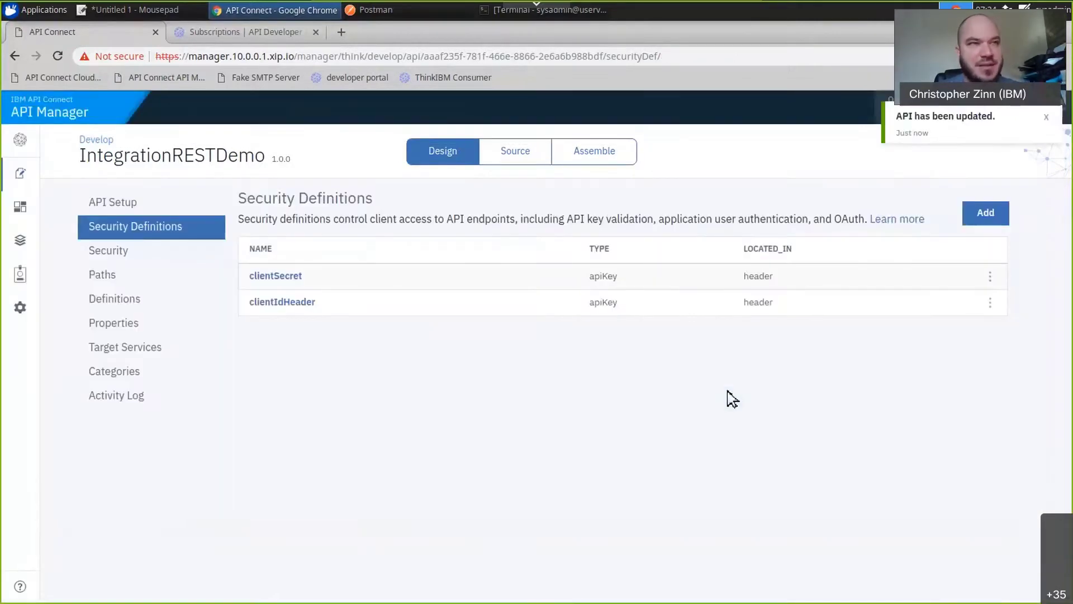
Add another security definition named oauth with the type OAuth2.
left_click(987, 222)
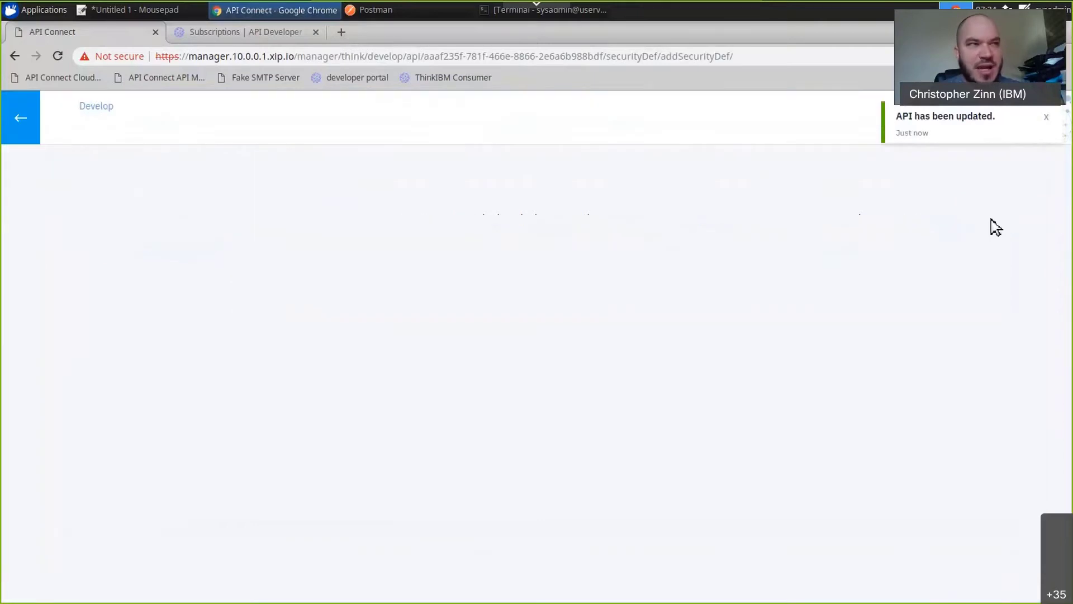
left_click(506, 257)
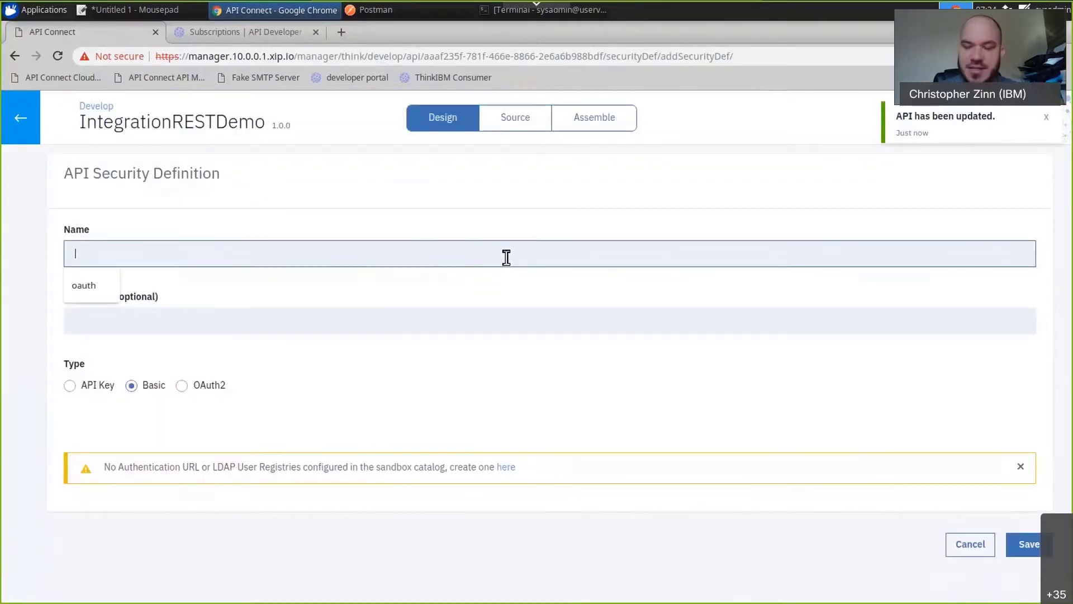
type("o")
left_click(99, 286)
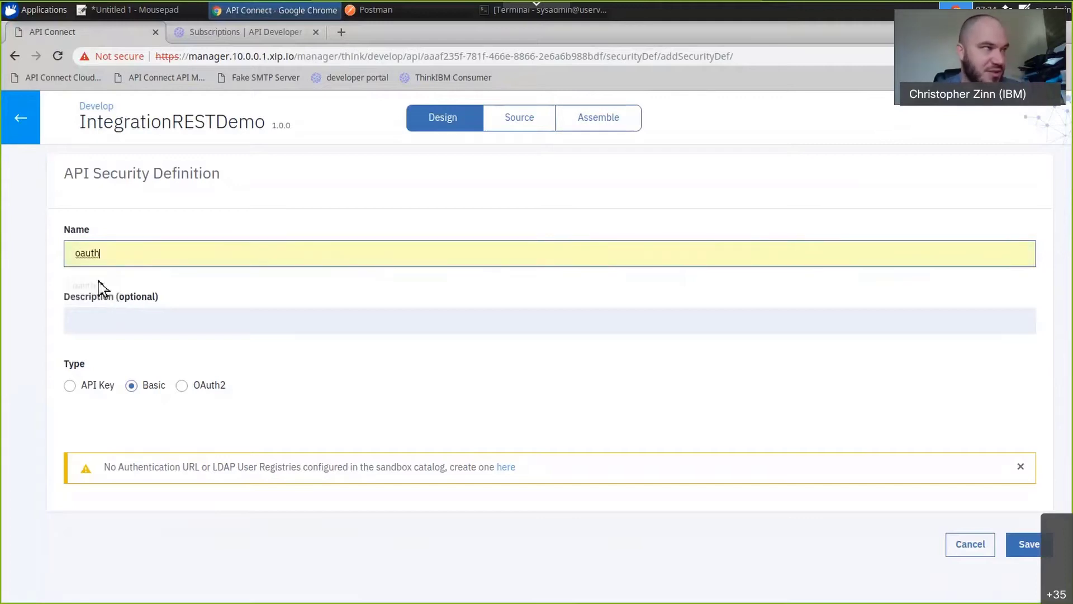
left_click(200, 385)
Choose the Resource owner flow for the oauth definition, keep the calculator scope, and save it.
scroll(230, 333, "down", 2)
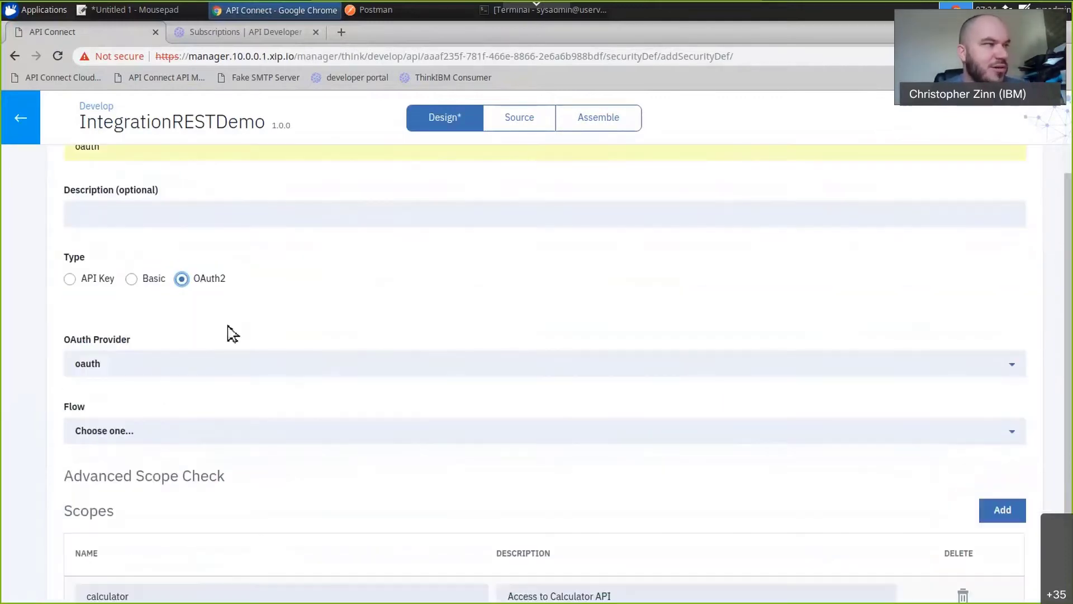
scroll(230, 333, "down", 2)
left_click(121, 333)
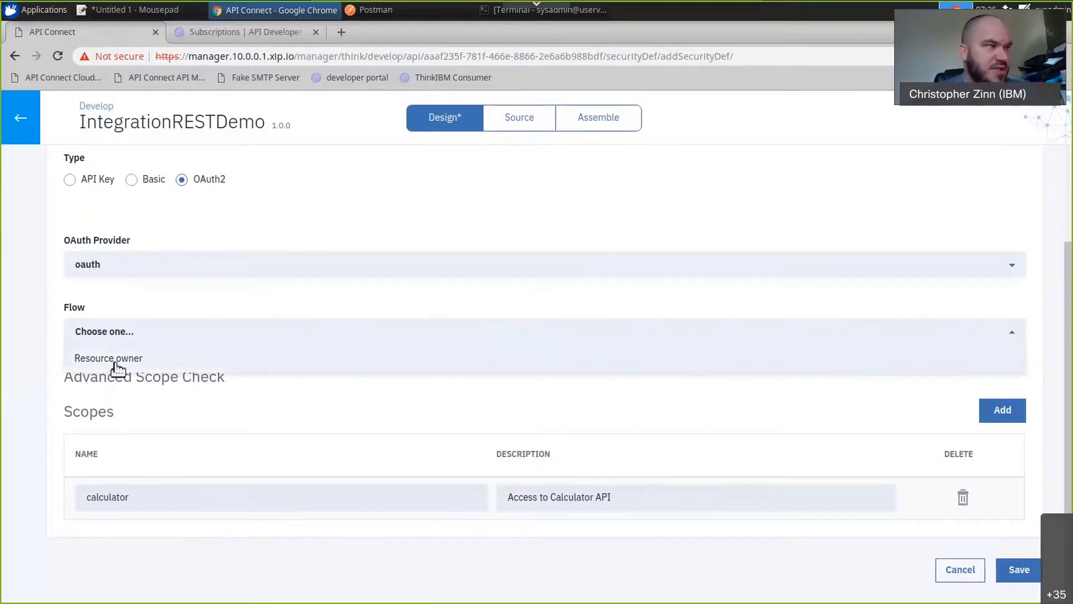
left_click(120, 358)
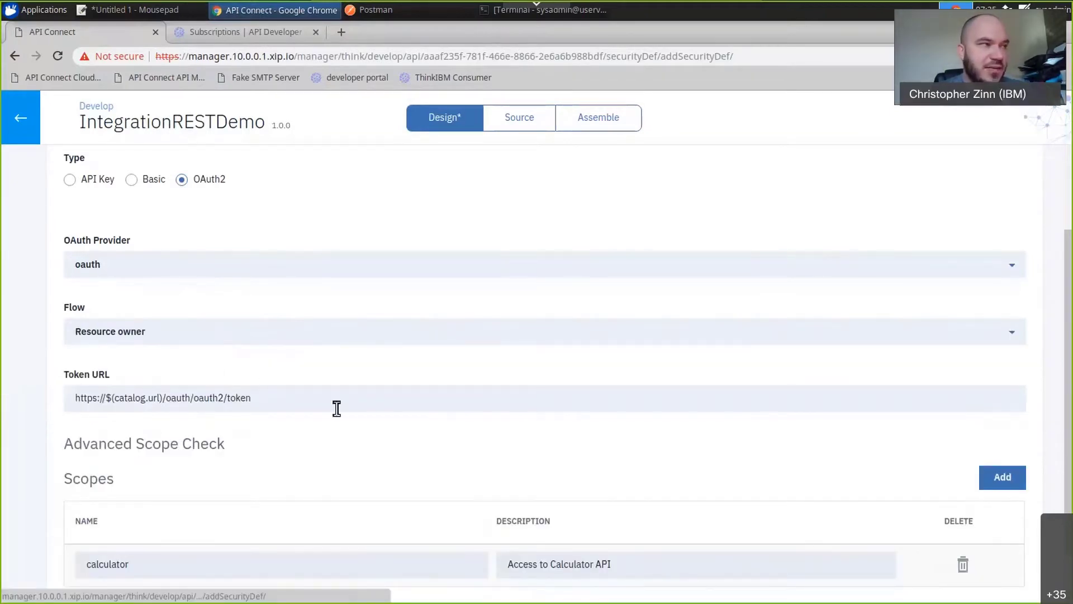
scroll(343, 415, "down", 1)
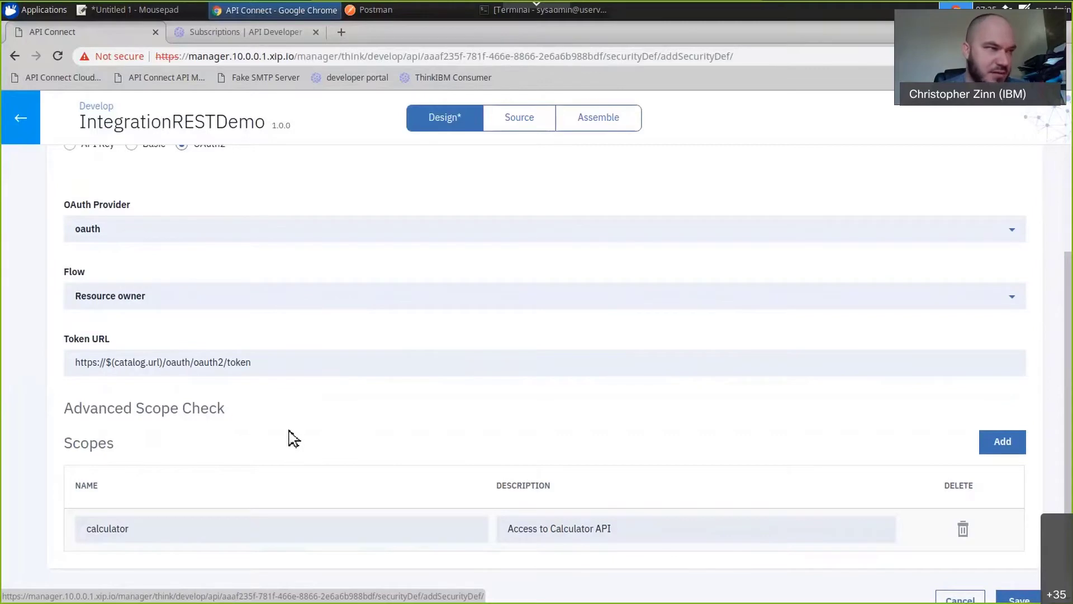
scroll(294, 439, "down", 1)
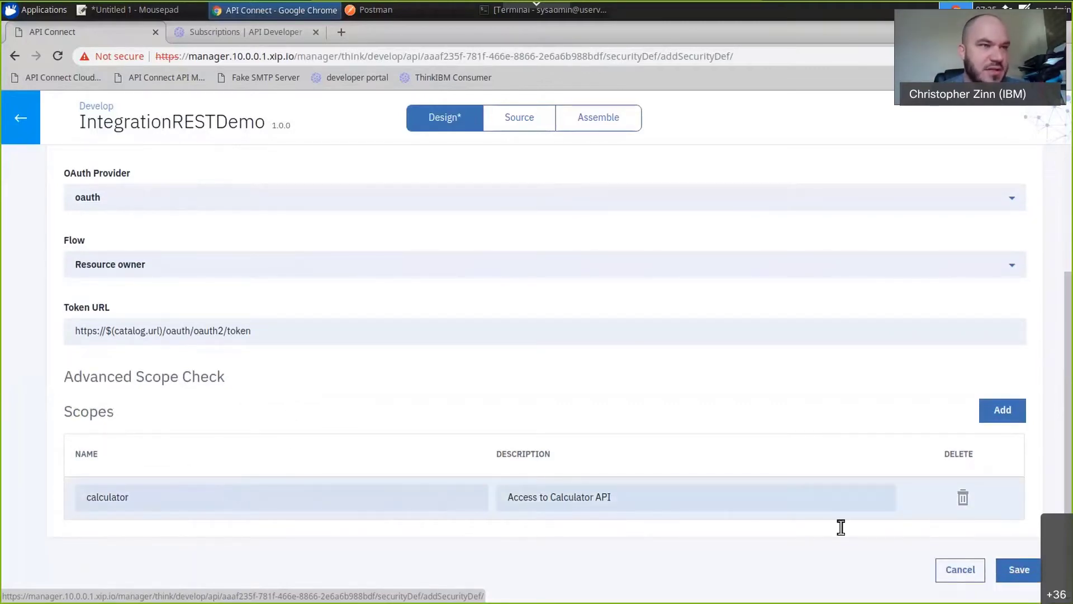
left_click(1021, 575)
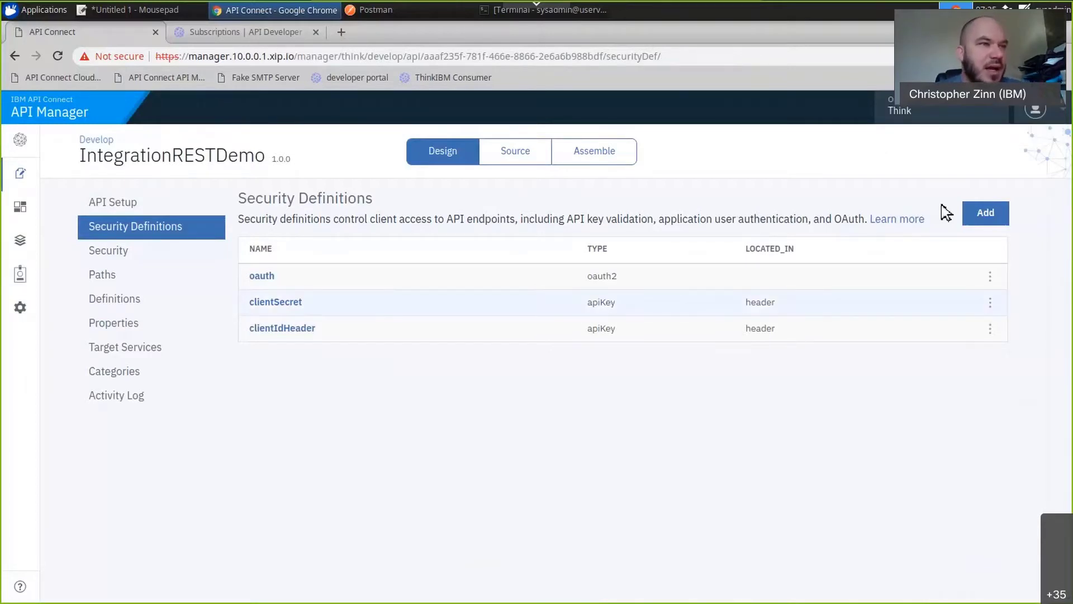
Apply oauth with the calculator scope, clientSecret and clientIdHeader as security requirements across the API, and save.
left_click(103, 258)
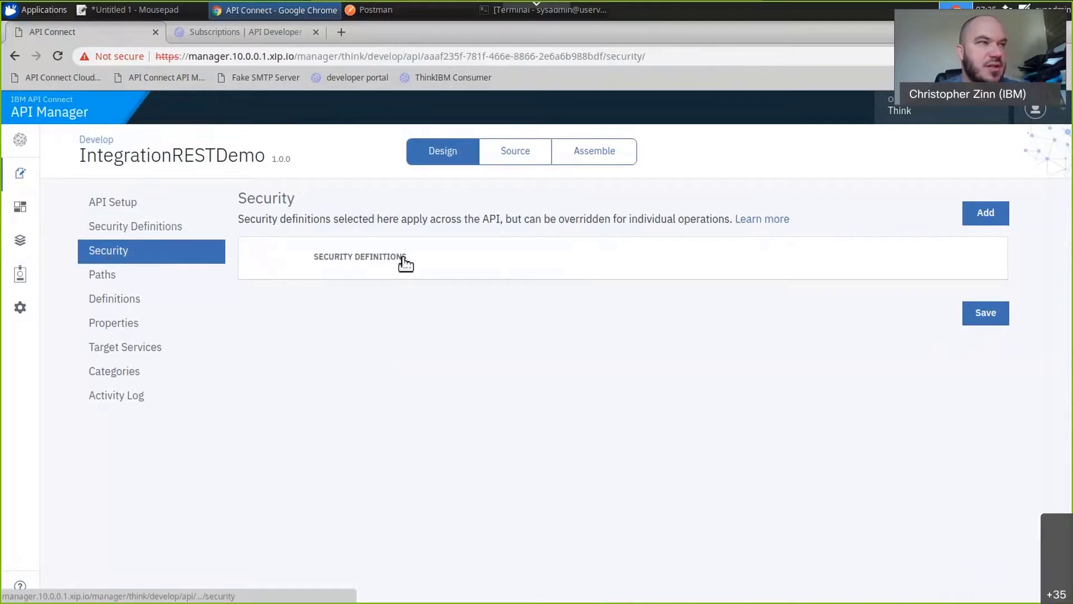
left_click(982, 215)
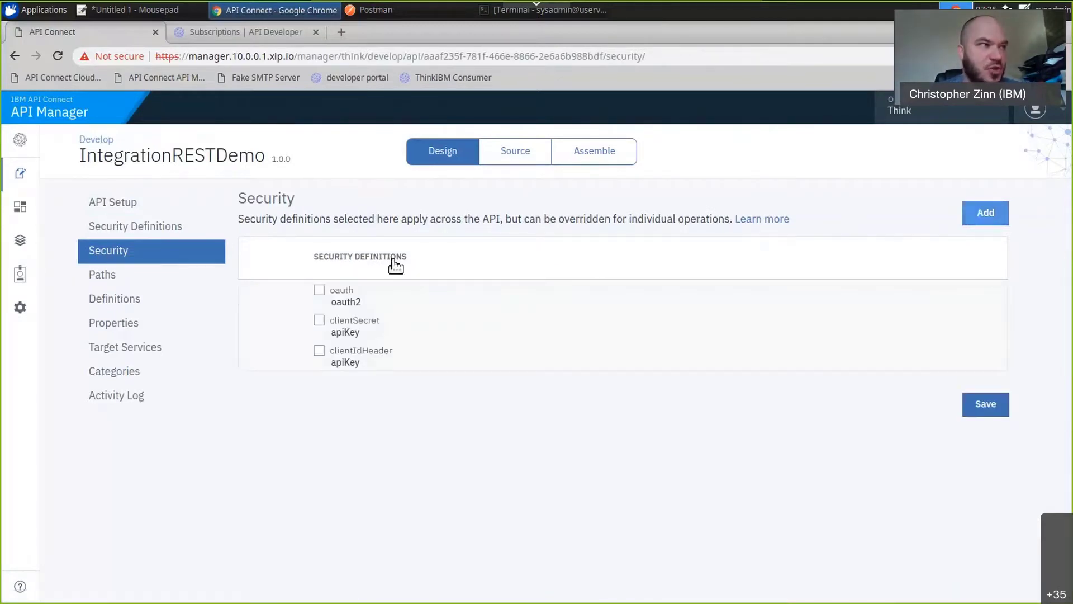
left_click(321, 293)
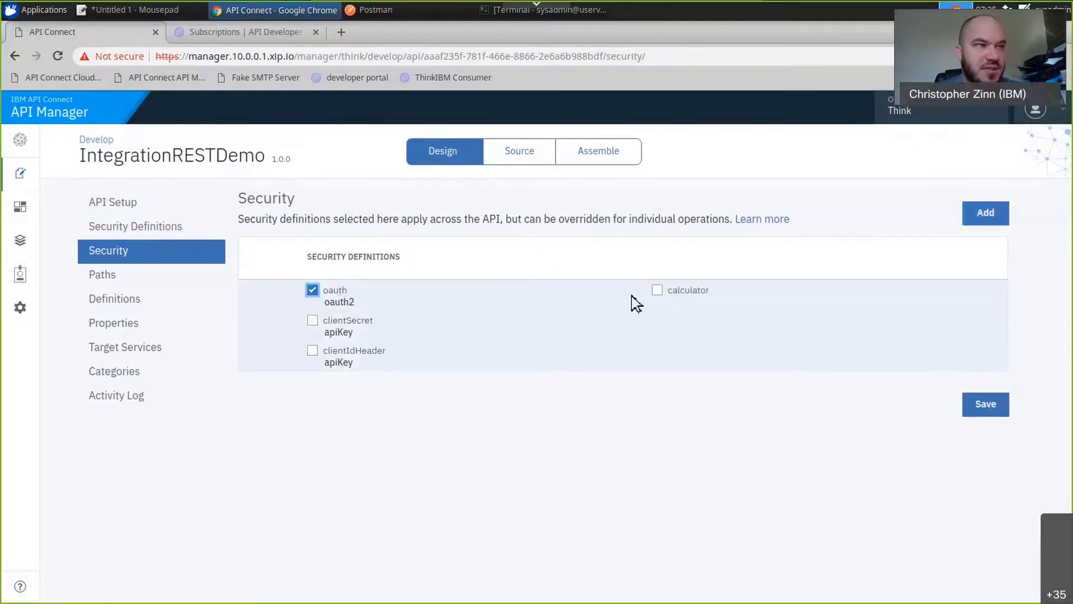
left_click(658, 290)
left_click(313, 320)
left_click(316, 356)
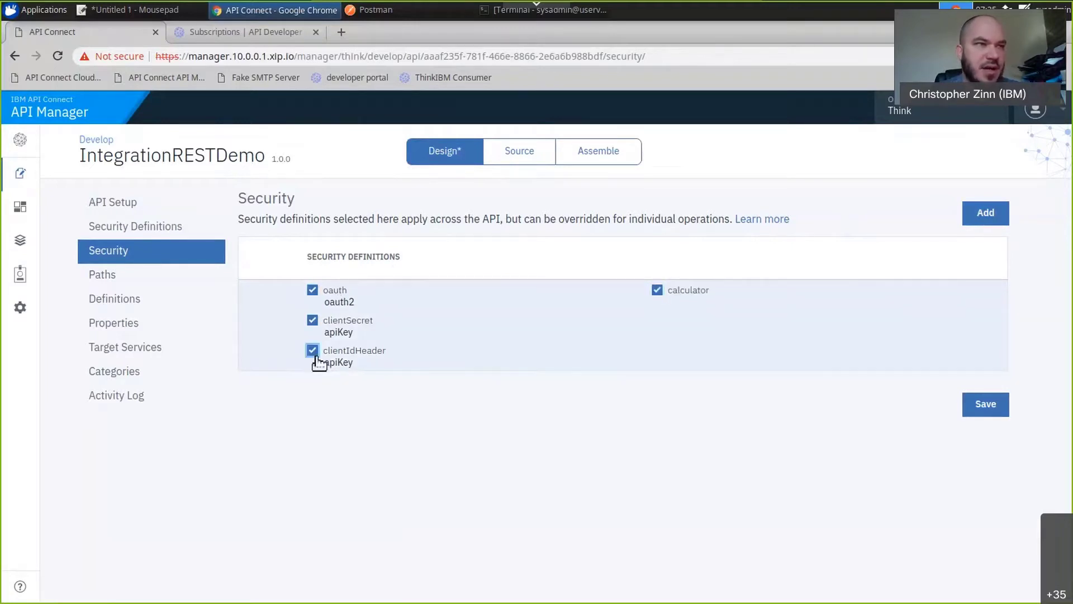
left_click(985, 405)
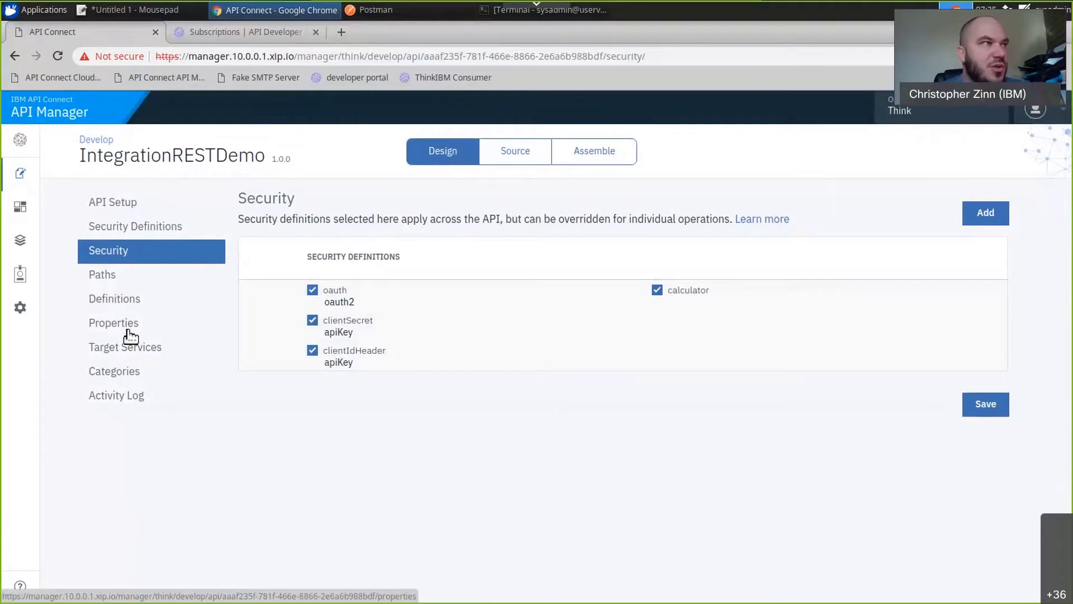
Switch to Postman and copy the request URL of the App Connect API call.
left_click(392, 10)
left_click(452, 178)
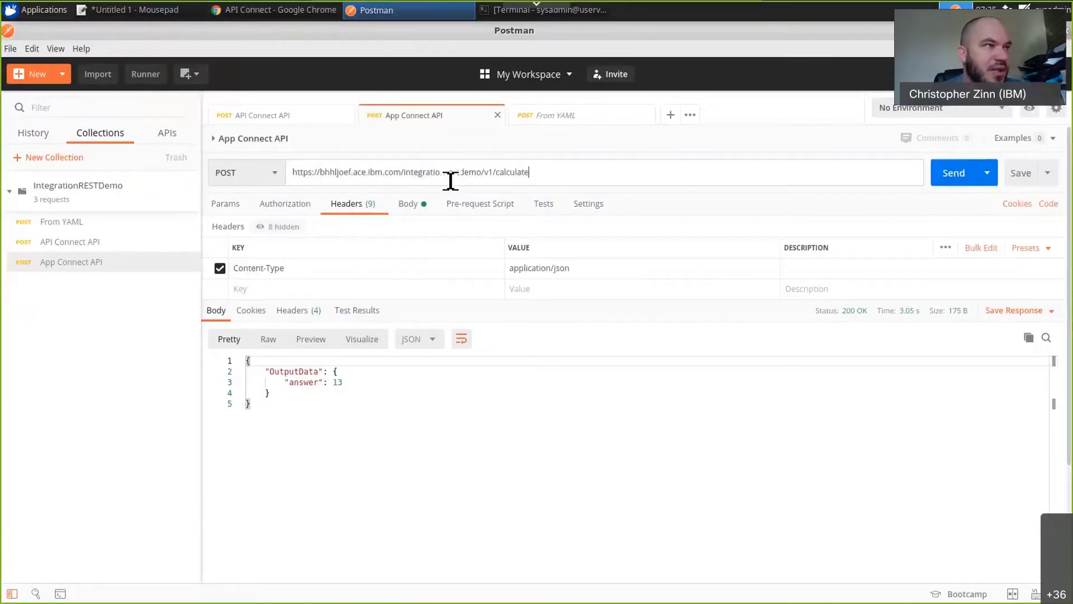
key("ctrl+a")
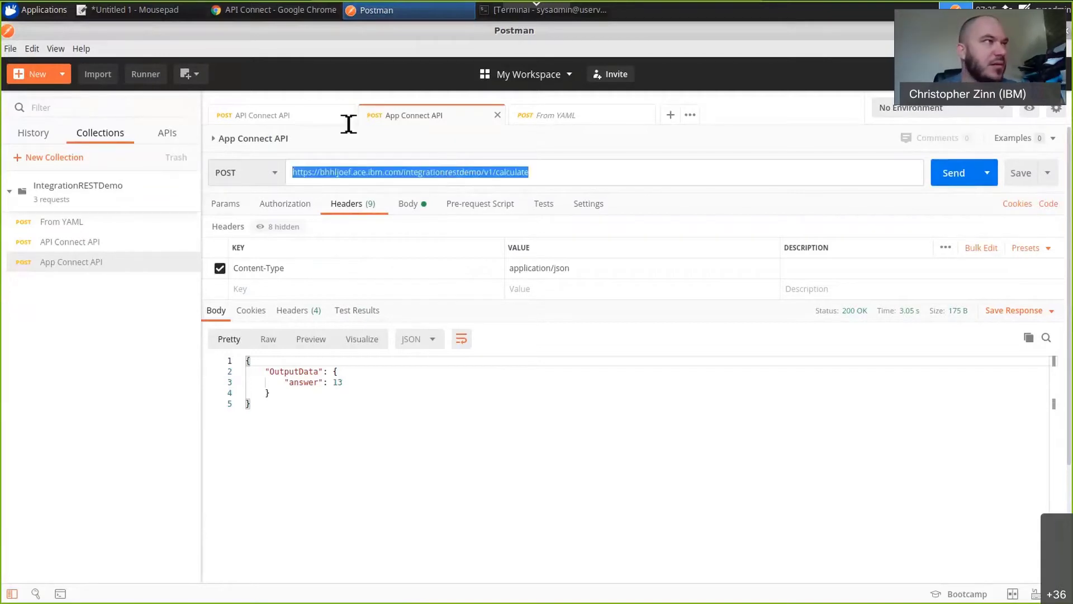
left_click(273, 17)
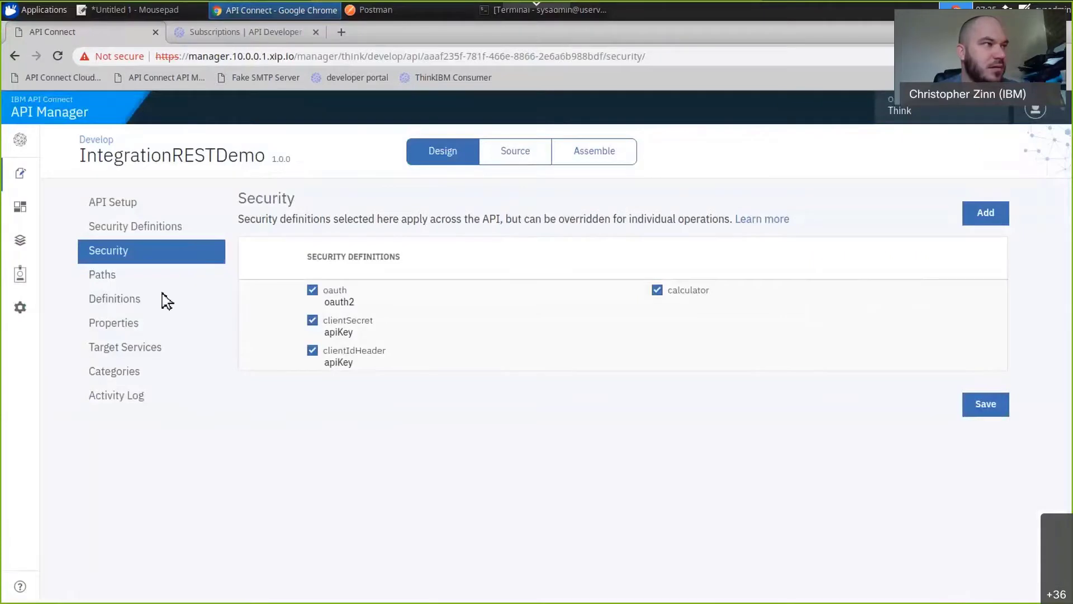
left_click(129, 325)
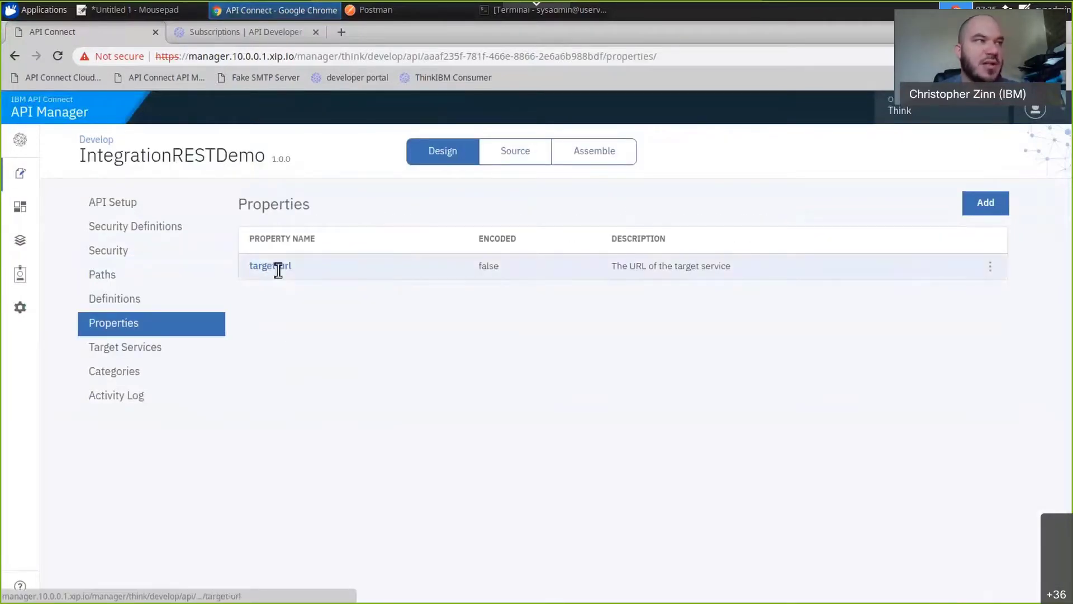
left_click(278, 267)
left_click_drag(230, 322, 79, 324)
key("BackSpace")
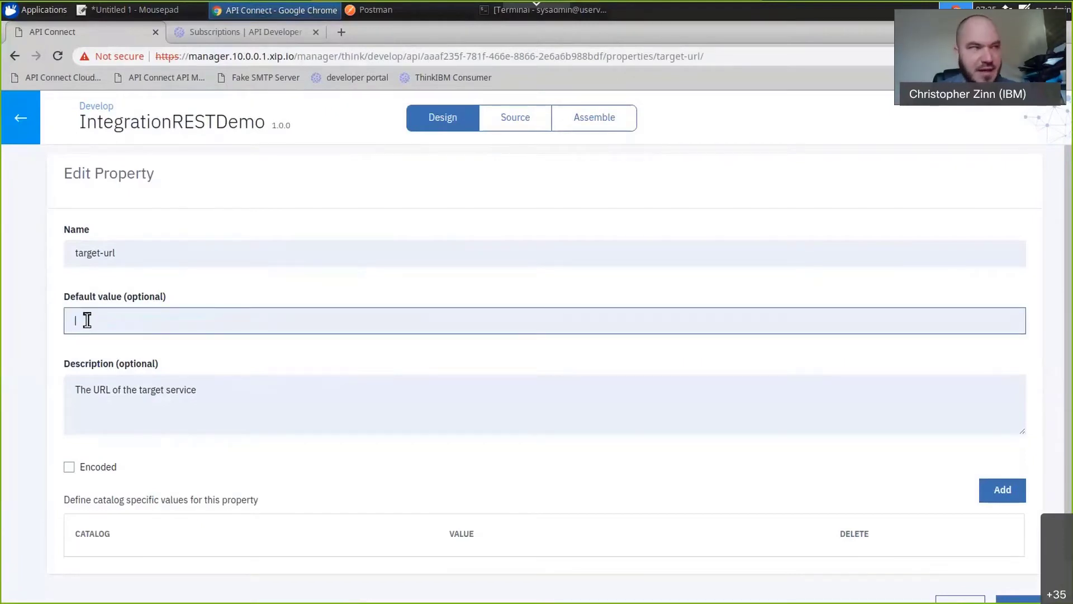
type("https://bhhljoef.ace.ibm.com/integrationrestdemo/v1/calculate")
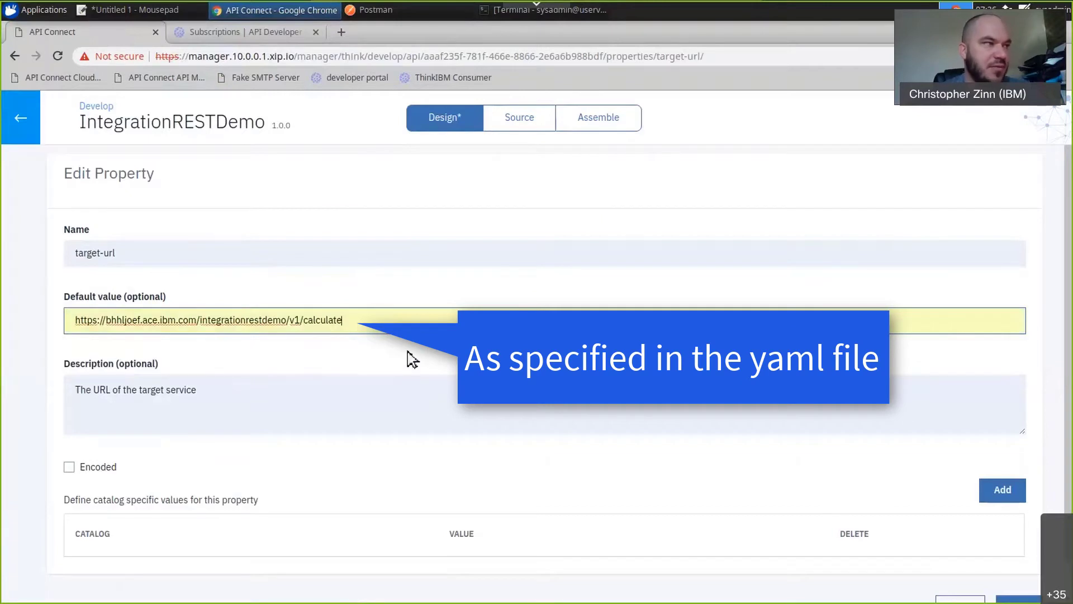
scroll(317, 396, "down", 1)
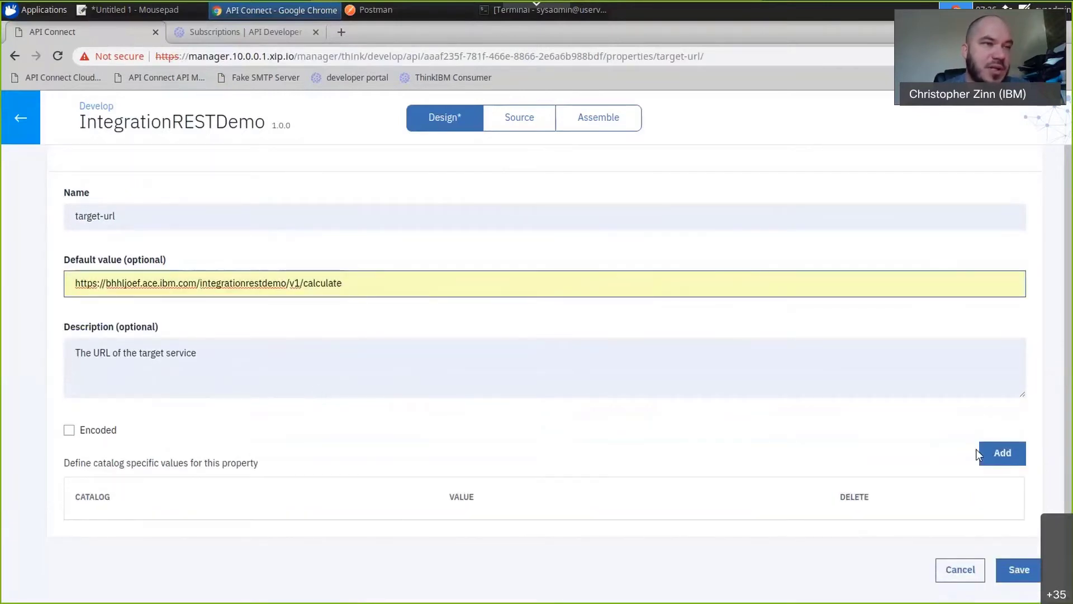
left_click(998, 452)
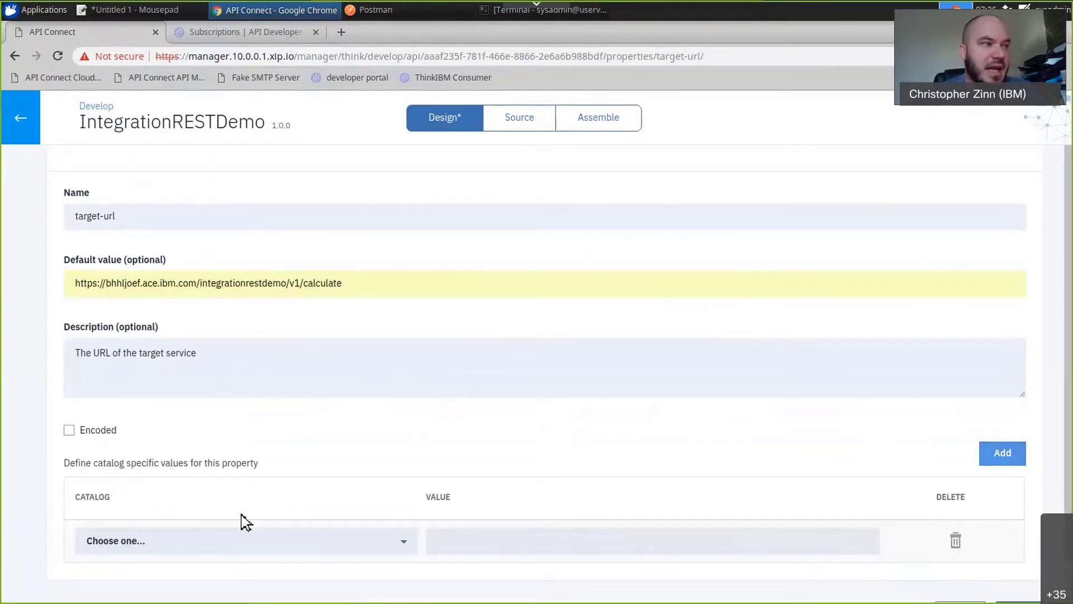
left_click(208, 545)
left_click(106, 596)
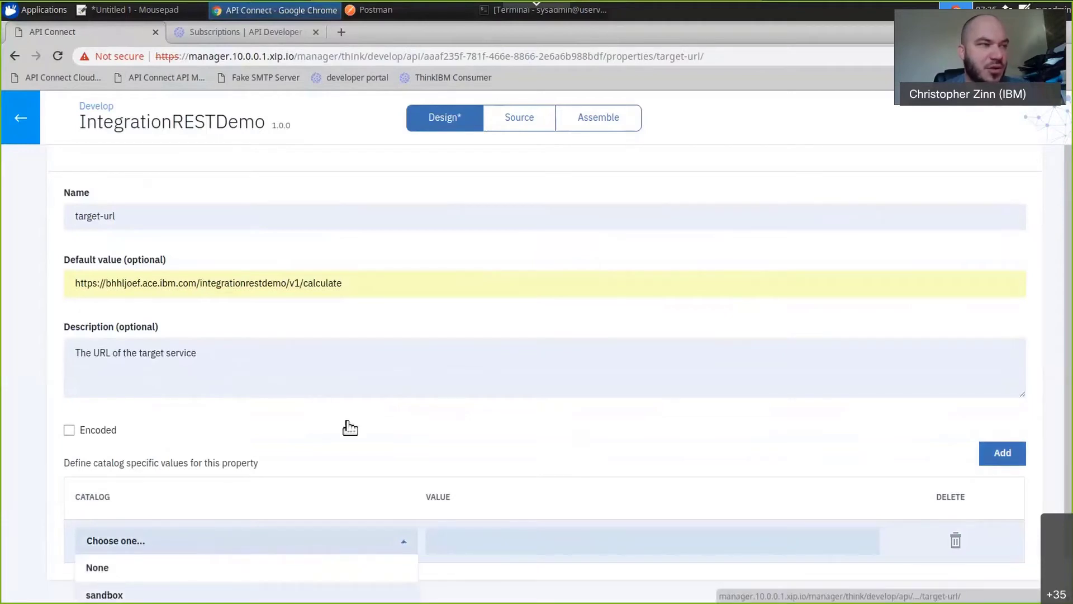
left_click(406, 497)
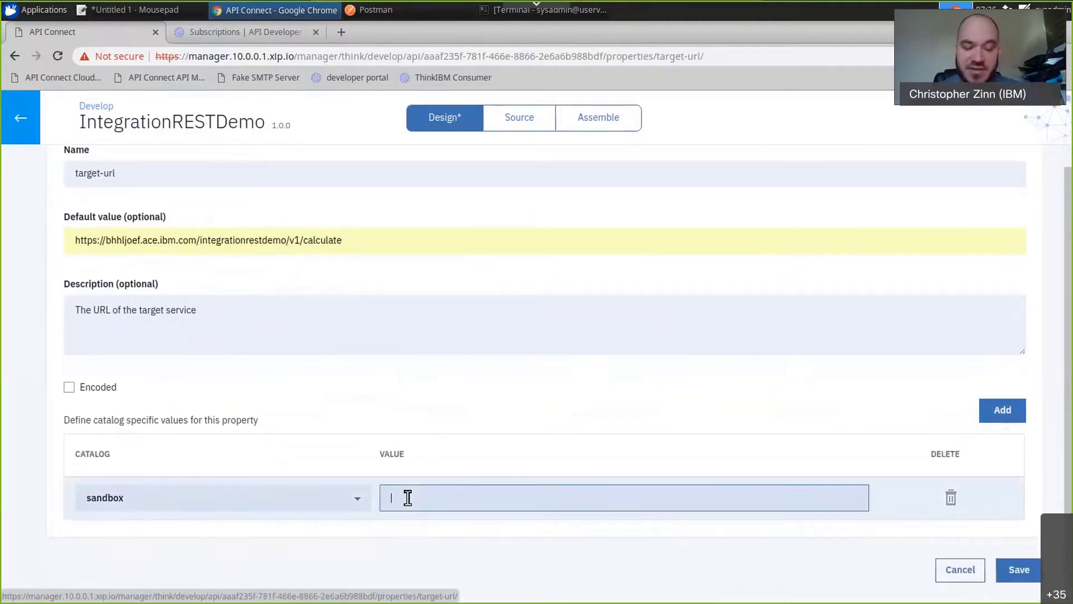
type("https://bhhljoef.ace.ibm.com/integrationrestdemo/v1/calculate")
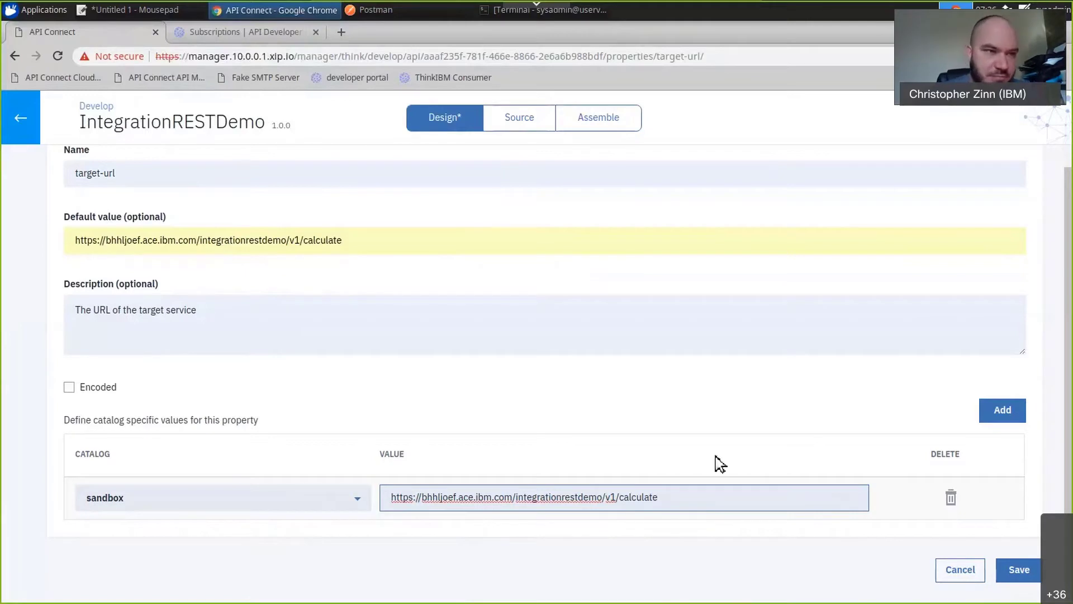
left_click(1020, 570)
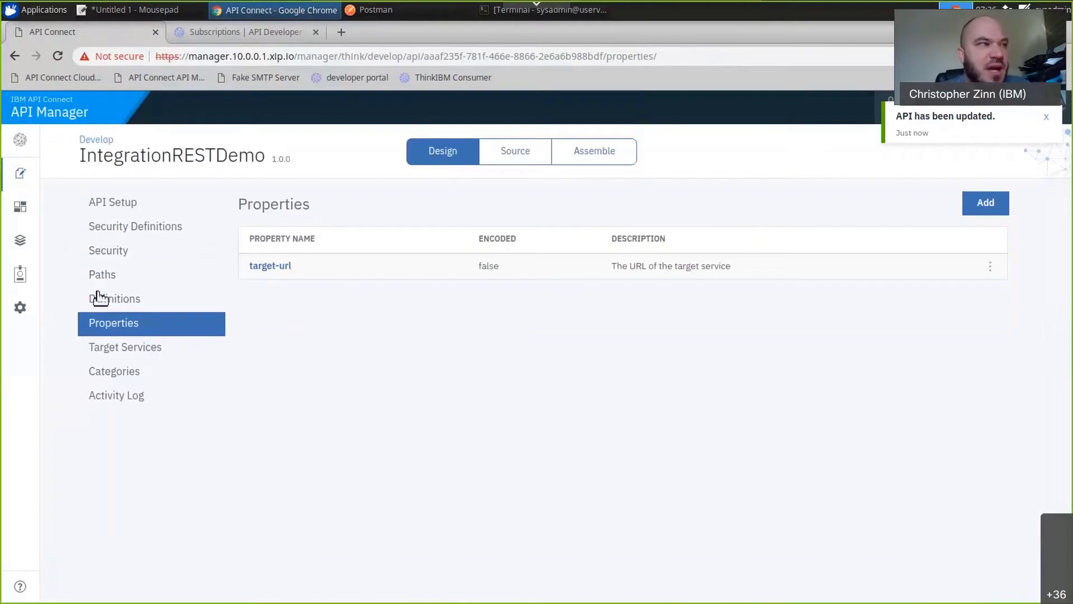
Review the API's source definition and insert a Map policy before the invoke policy in the assembly.
left_click(528, 159)
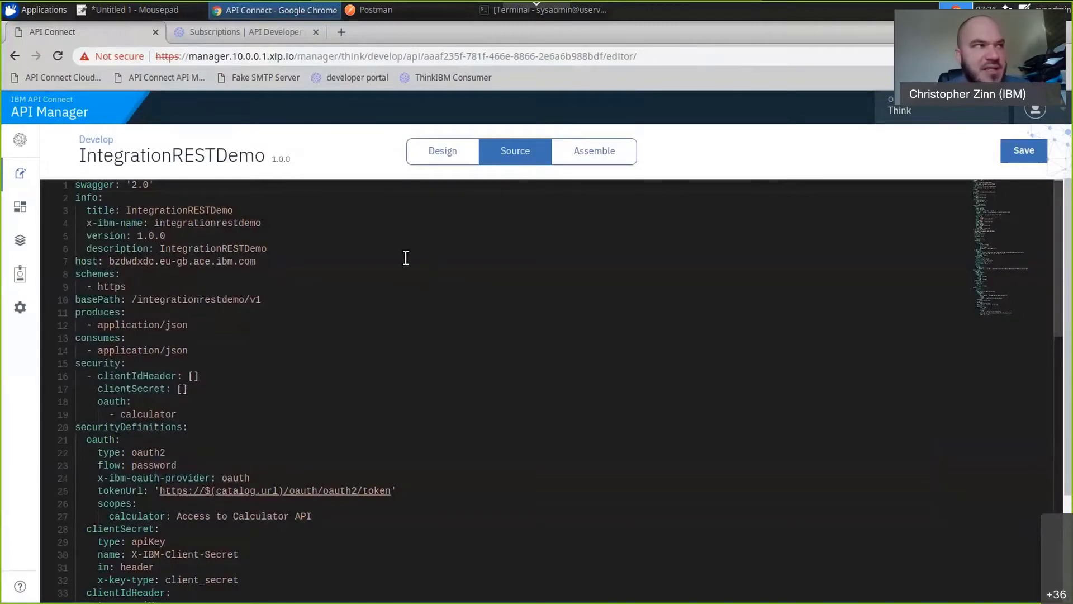
scroll(399, 283, "down", 7)
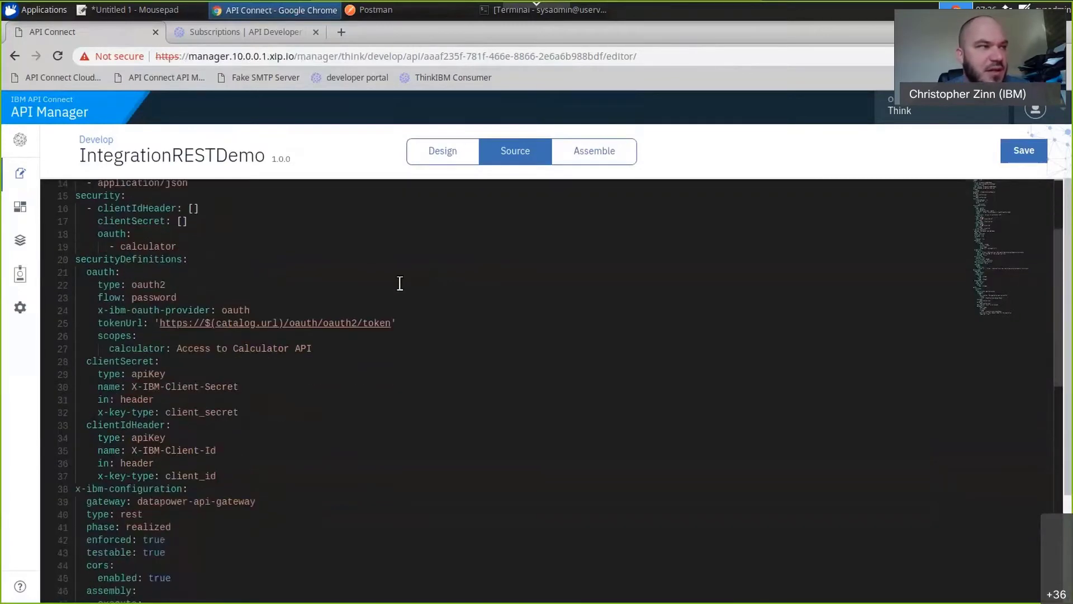
scroll(400, 283, "down", 4)
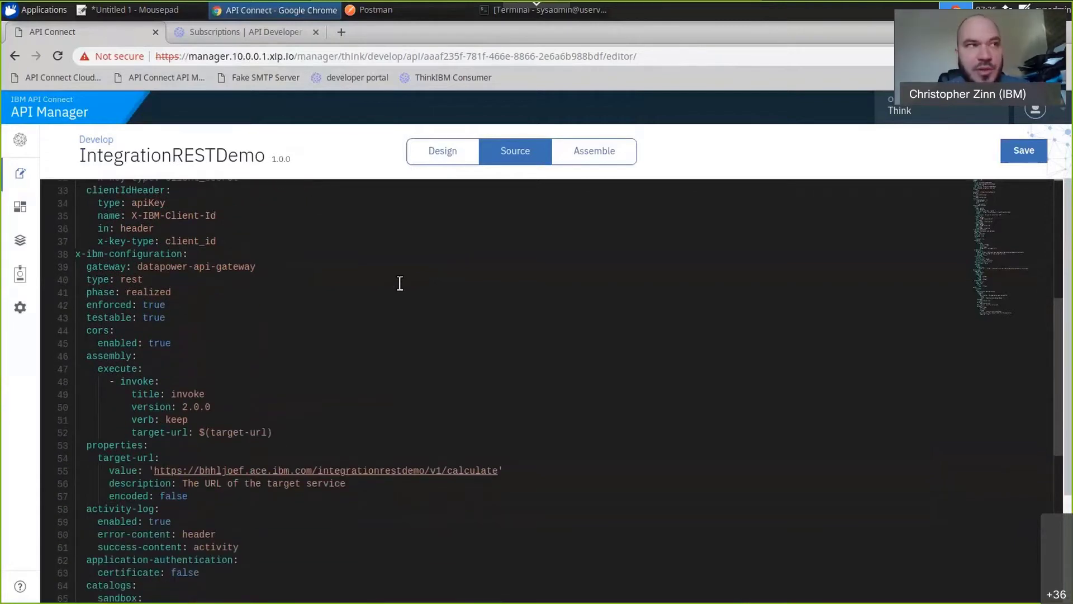
left_click(606, 162)
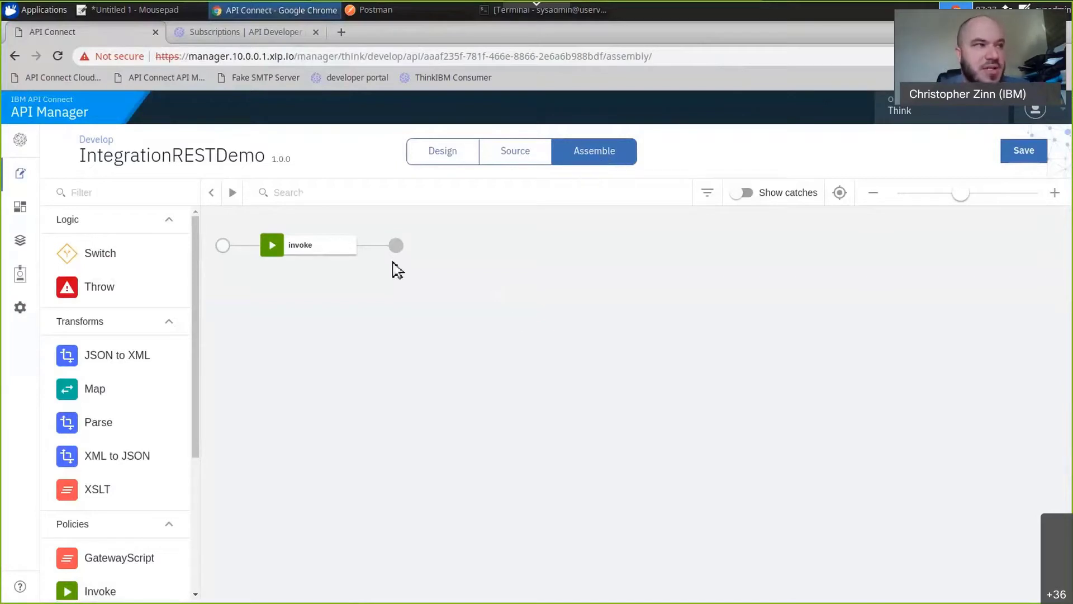
mouse_move(312, 254)
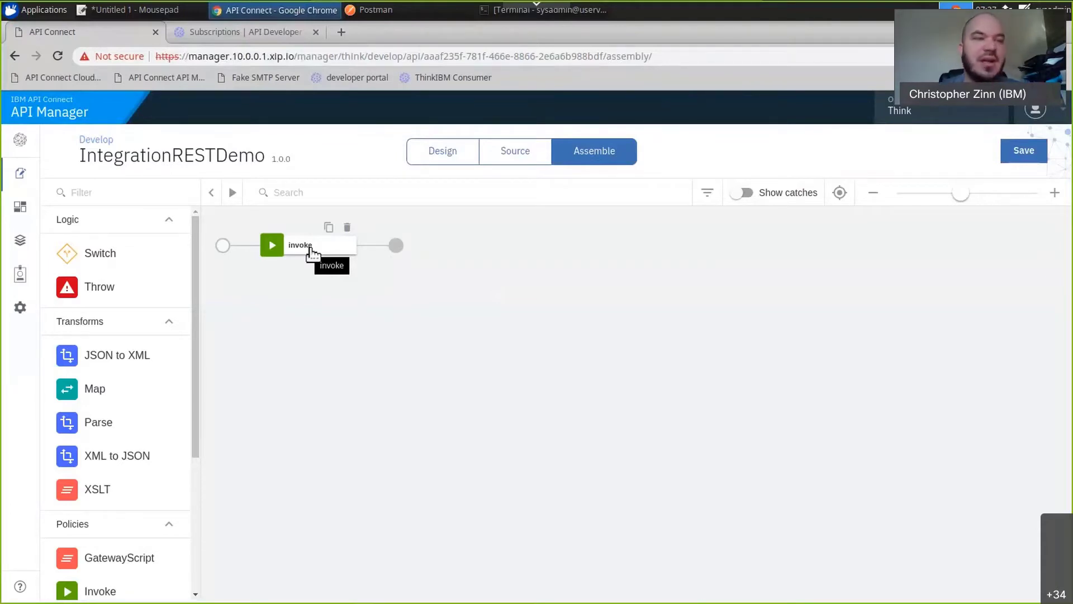
left_click_drag(96, 398, 247, 254)
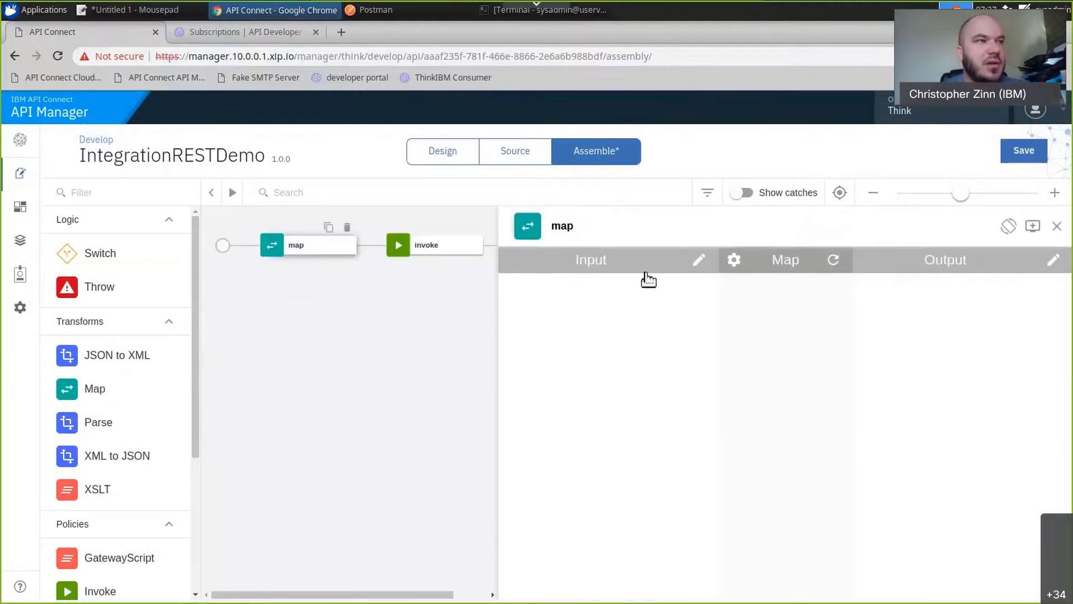
Add a map input from request.body with content type application/json and definition #/definitions/InputData.
left_click(708, 259)
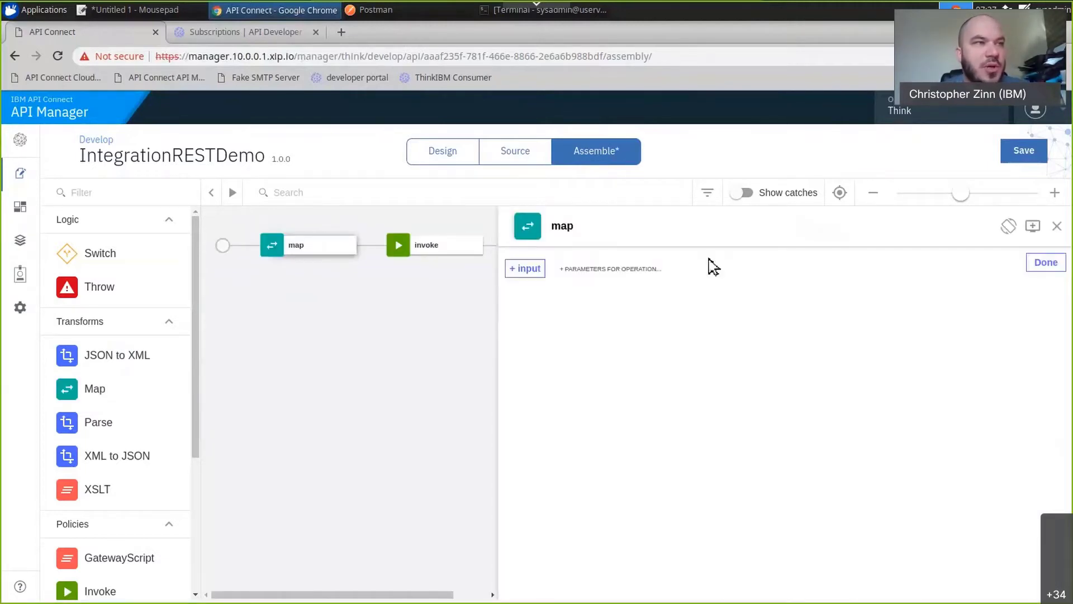
left_click(540, 273)
left_click(554, 349)
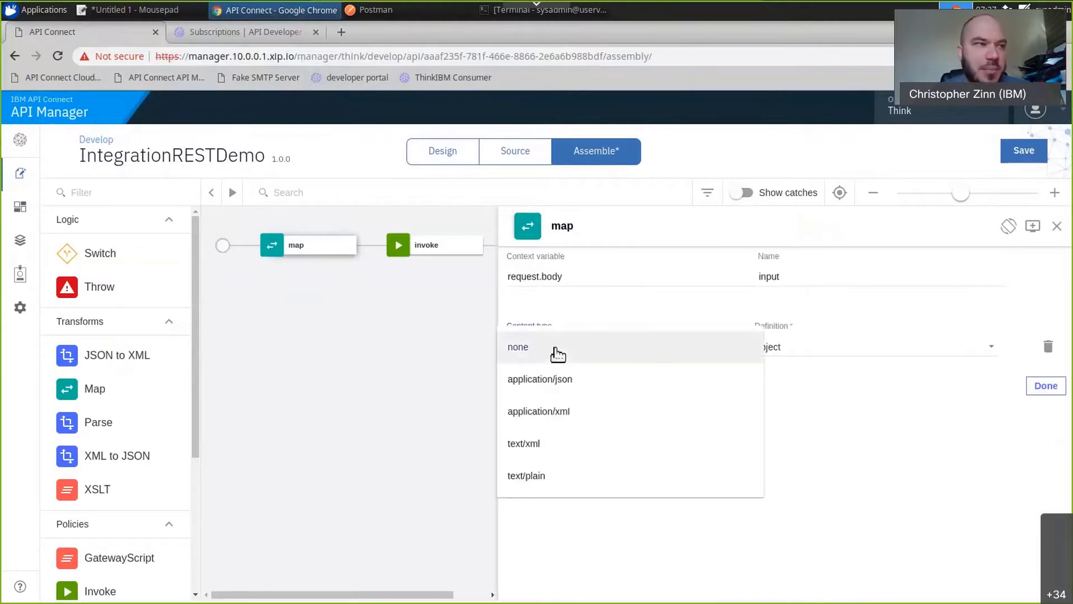
left_click(567, 381)
left_click(827, 351)
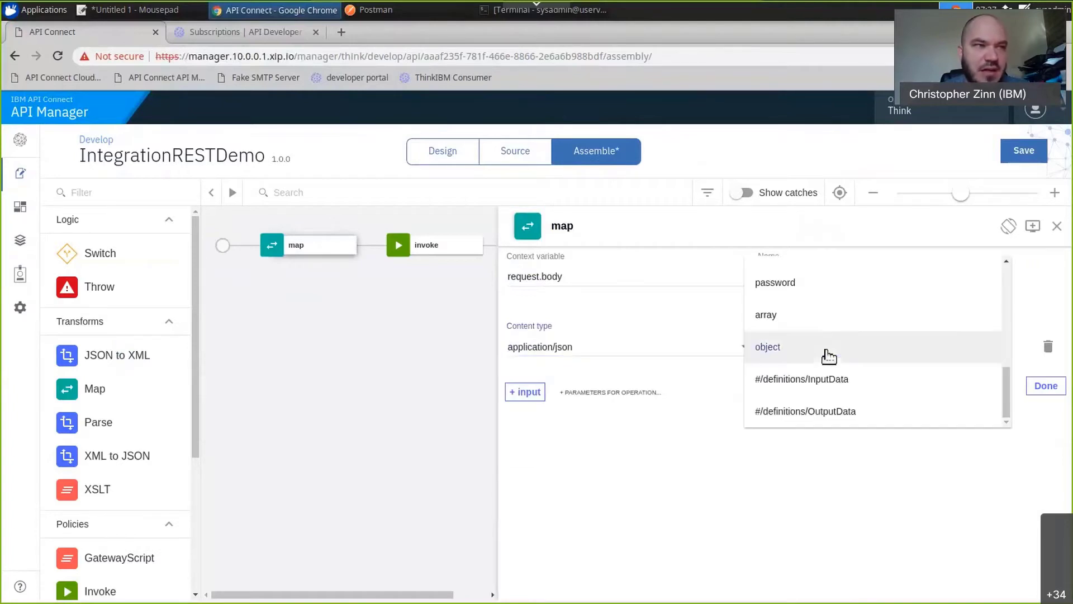
left_click(844, 388)
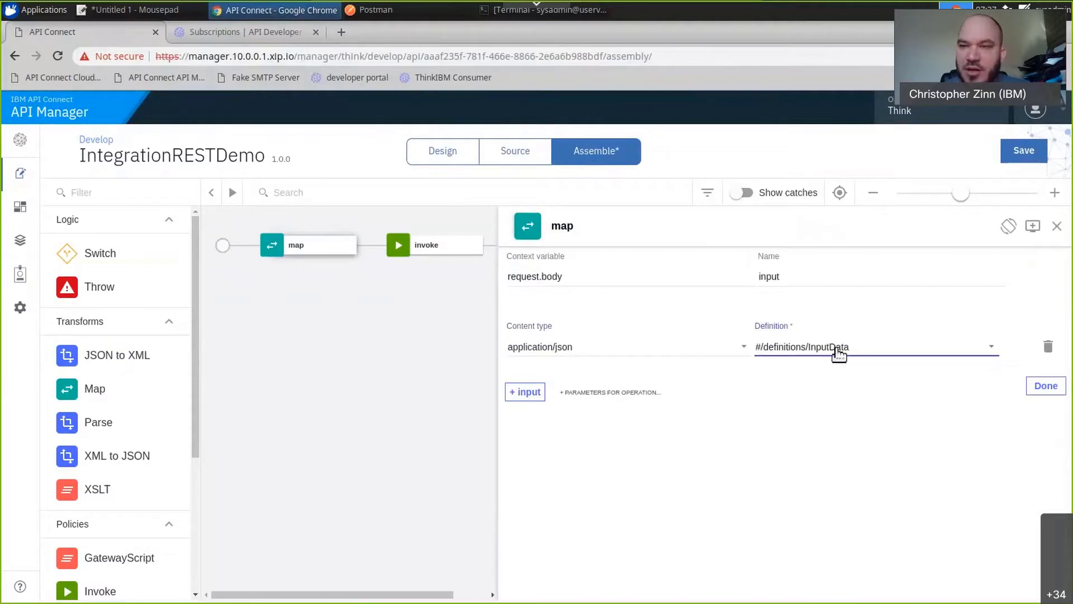
left_click(1044, 386)
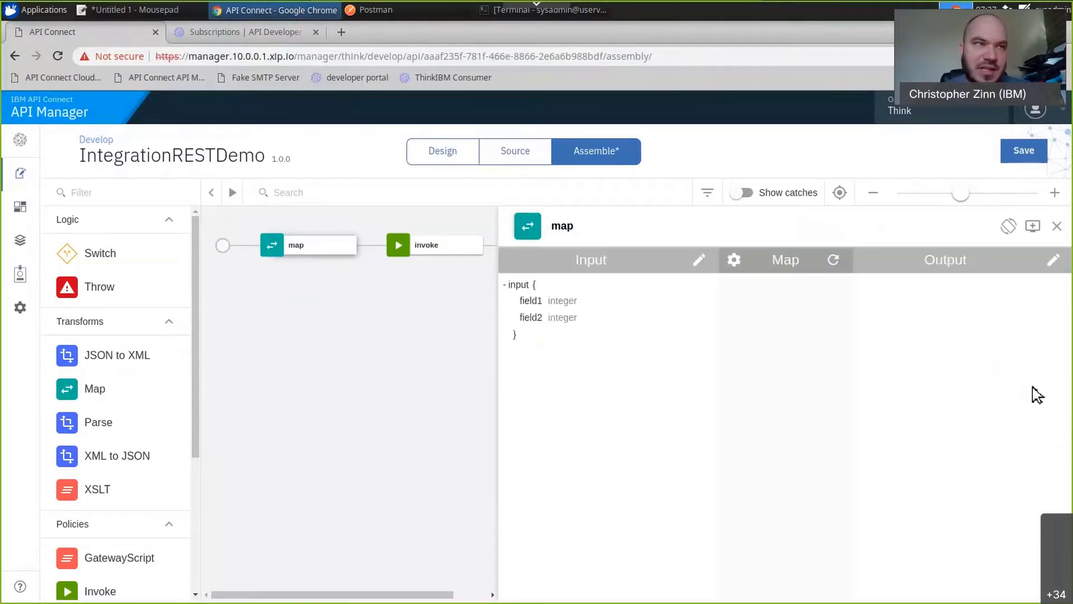
Add a map output for message.body with content type application/json.
left_click(1054, 260)
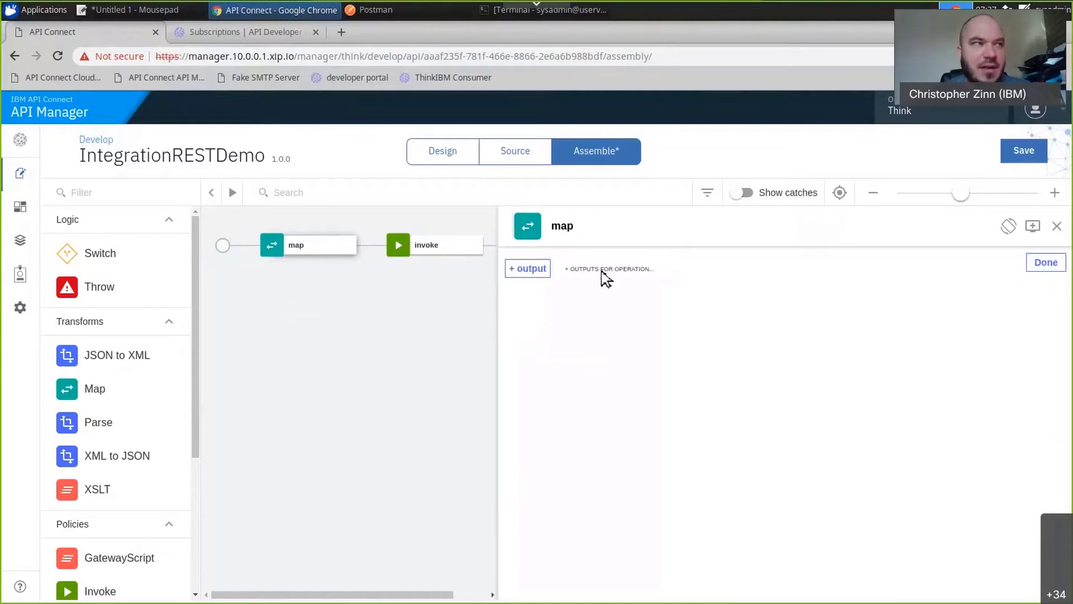
left_click(545, 269)
left_click(561, 353)
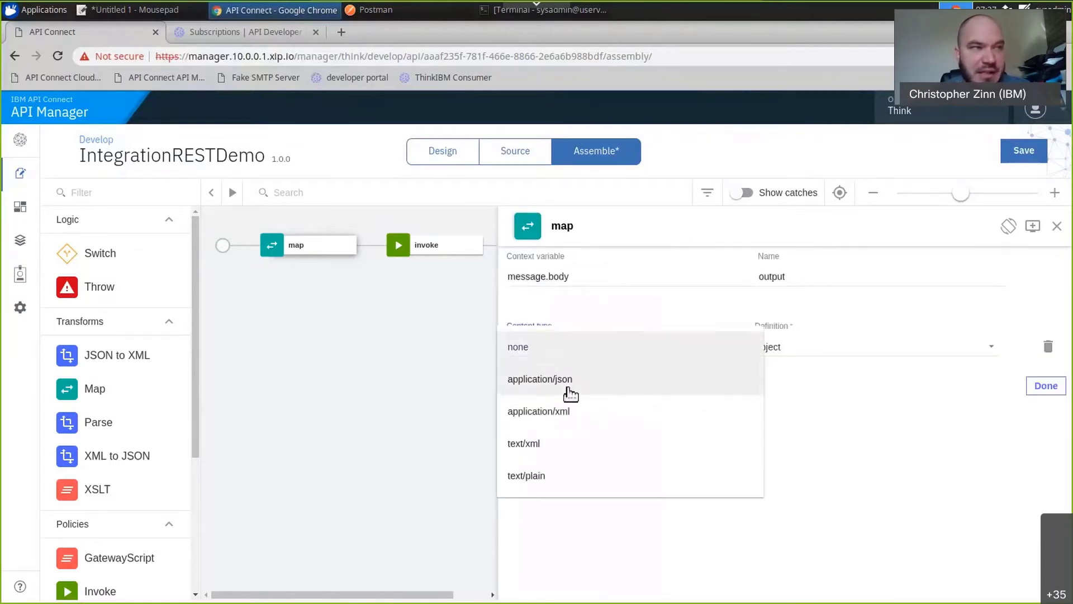
left_click(569, 390)
Set the map output's definition to Inline schema and choose to generate the schema from sample JSON.
left_click(803, 356)
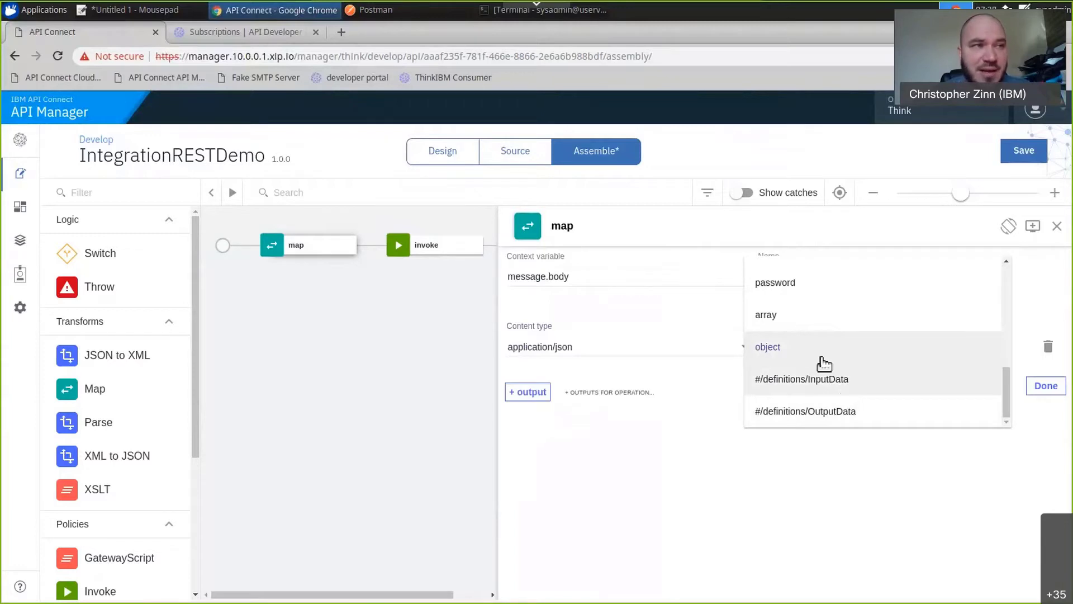
scroll(822, 363, "up", 2)
scroll(821, 380, "up", 2)
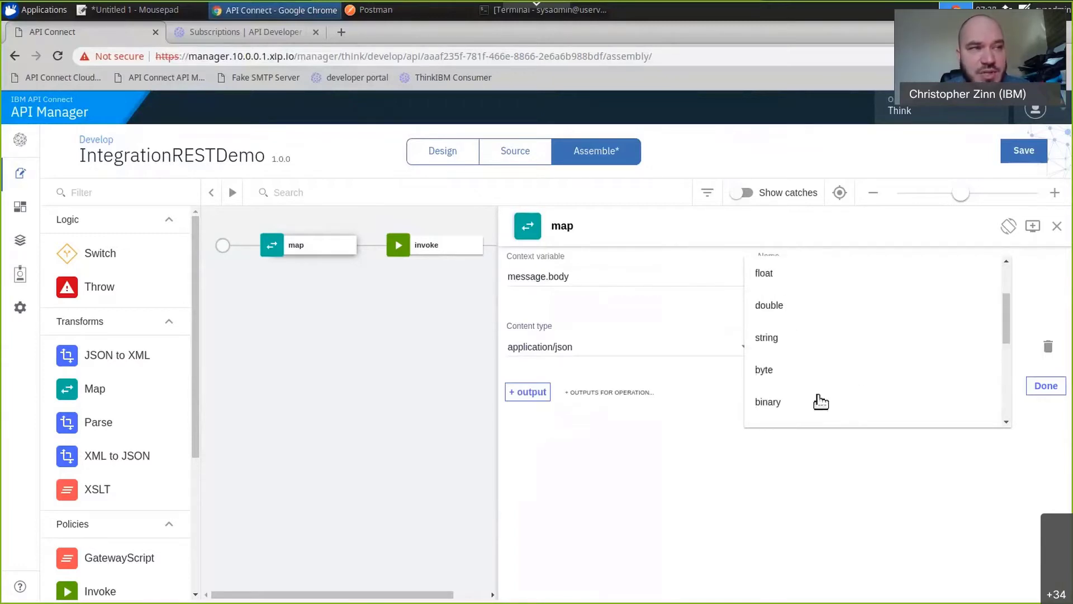
scroll(817, 380, "up", 2)
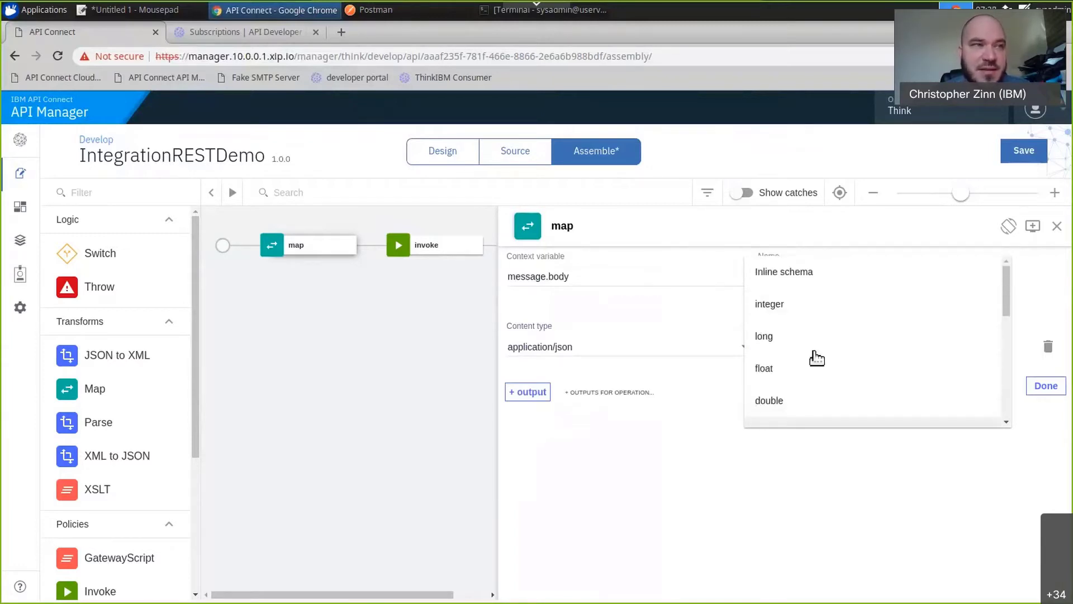
left_click(799, 284)
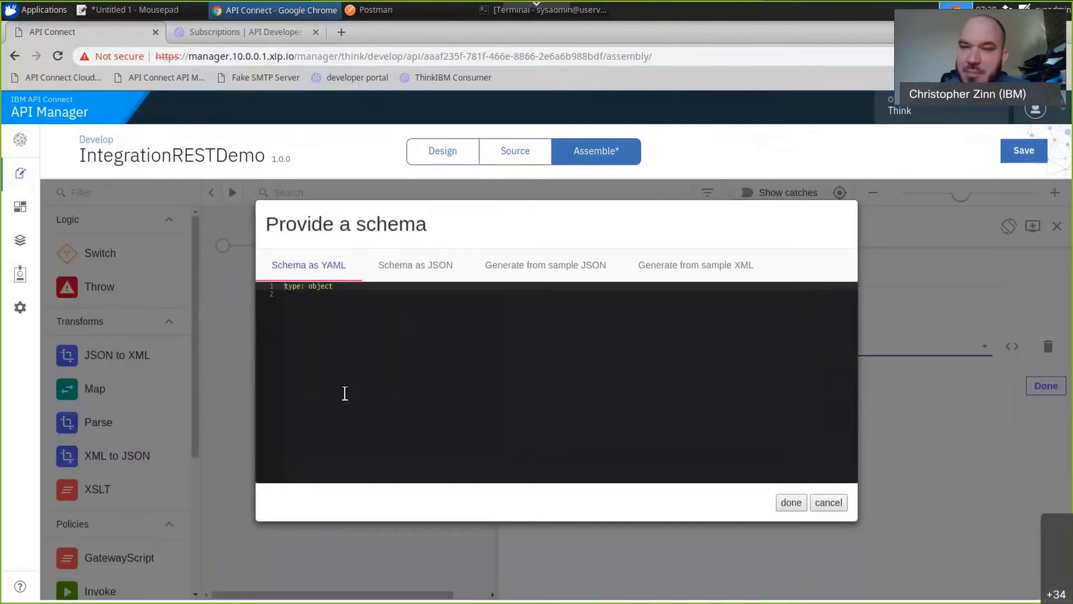
left_click(416, 272)
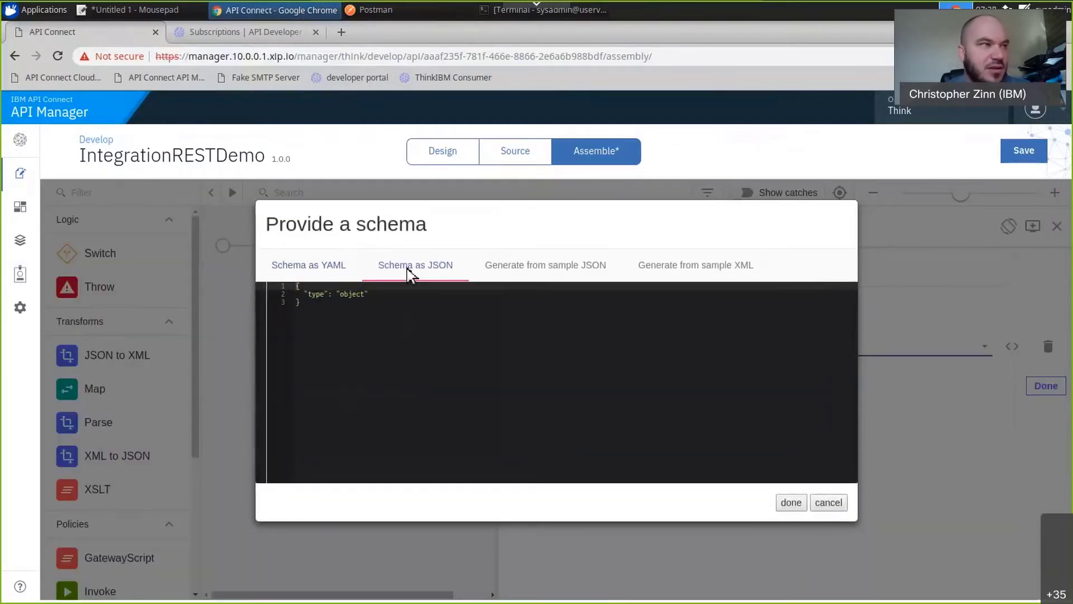
left_click(541, 280)
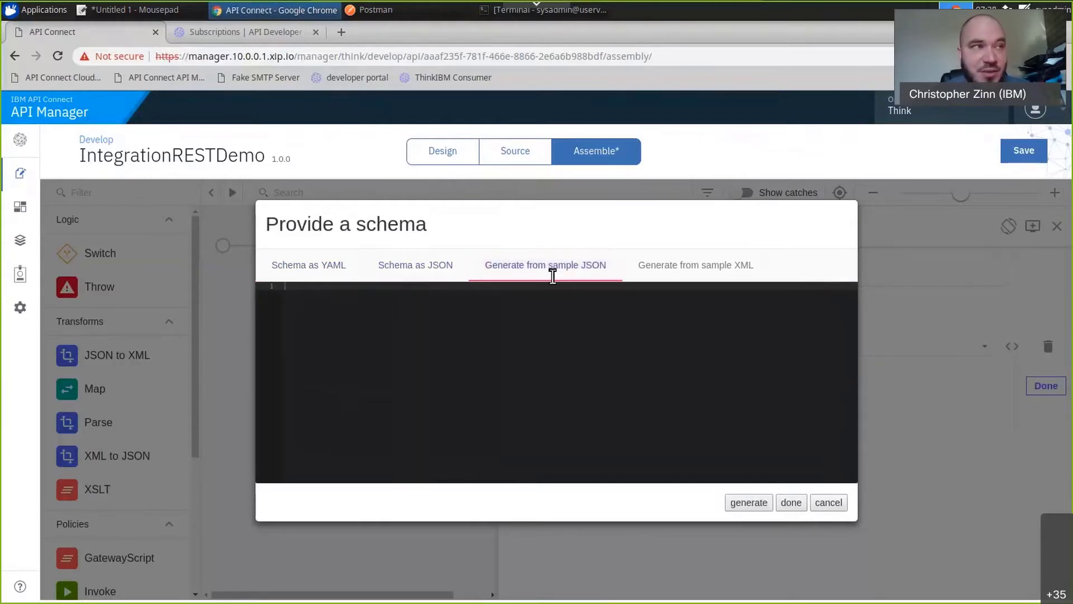
Switch to Postman and copy the entire JSON body of the App Connect API request.
left_click(407, 16)
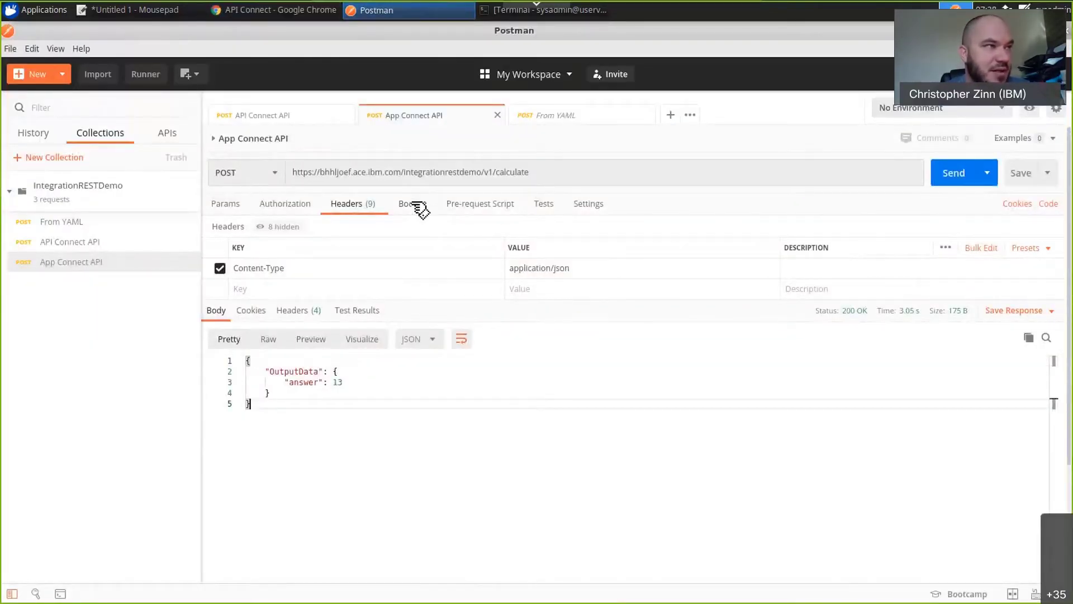
left_click(414, 205)
left_click(311, 295)
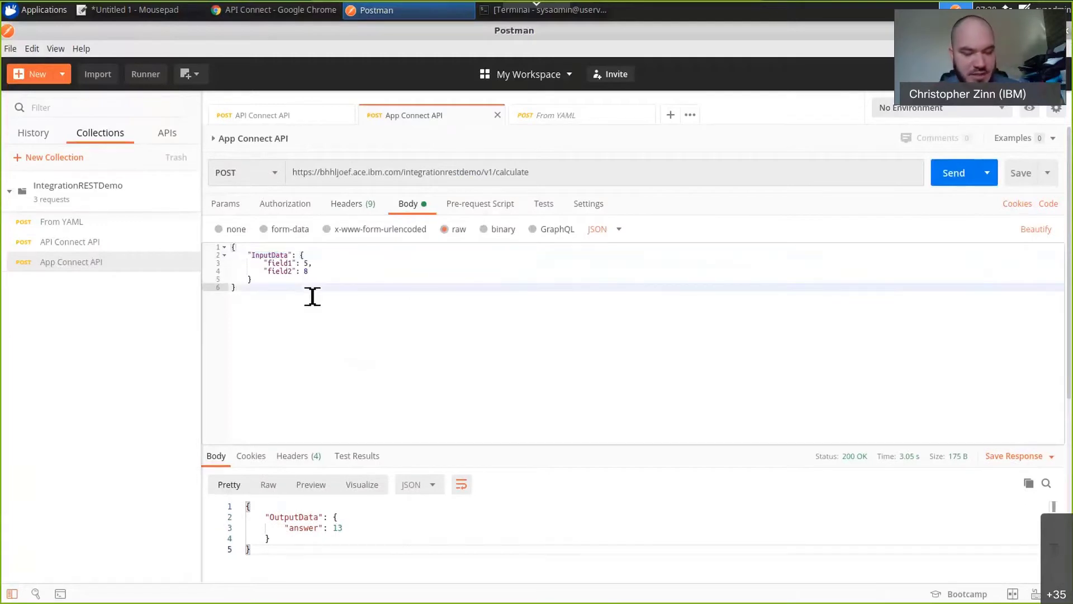
key("ctrl+a")
key("ctrl+c")
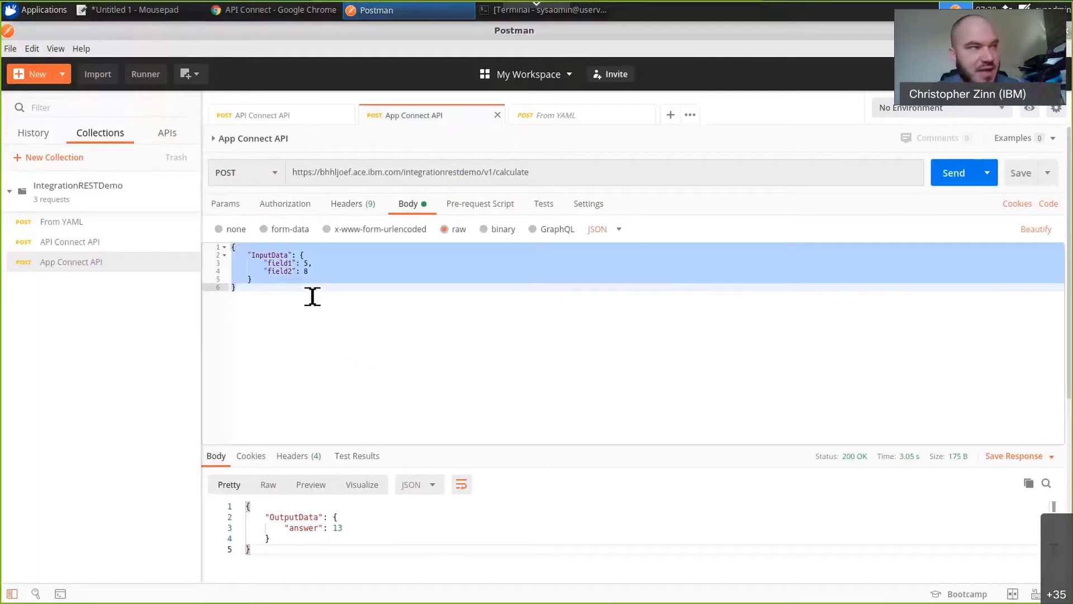
Return to API Connect in Chrome and generate the output schema from the copied InputData sample with field1 5 and field2 8.
left_click(281, 17)
left_click(508, 316)
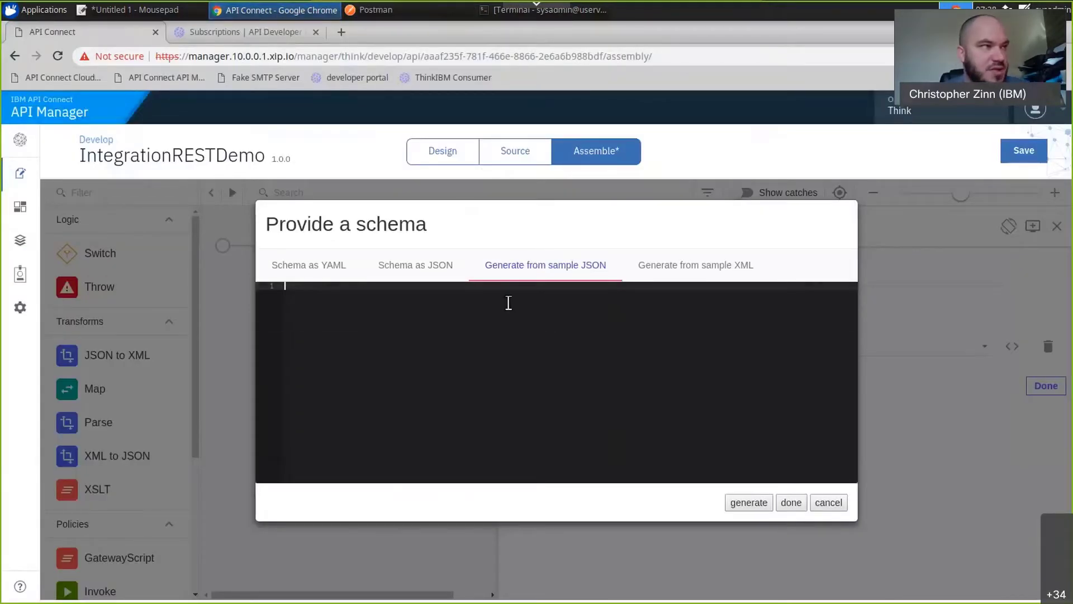
key("ctrl+v")
double_click(336, 295)
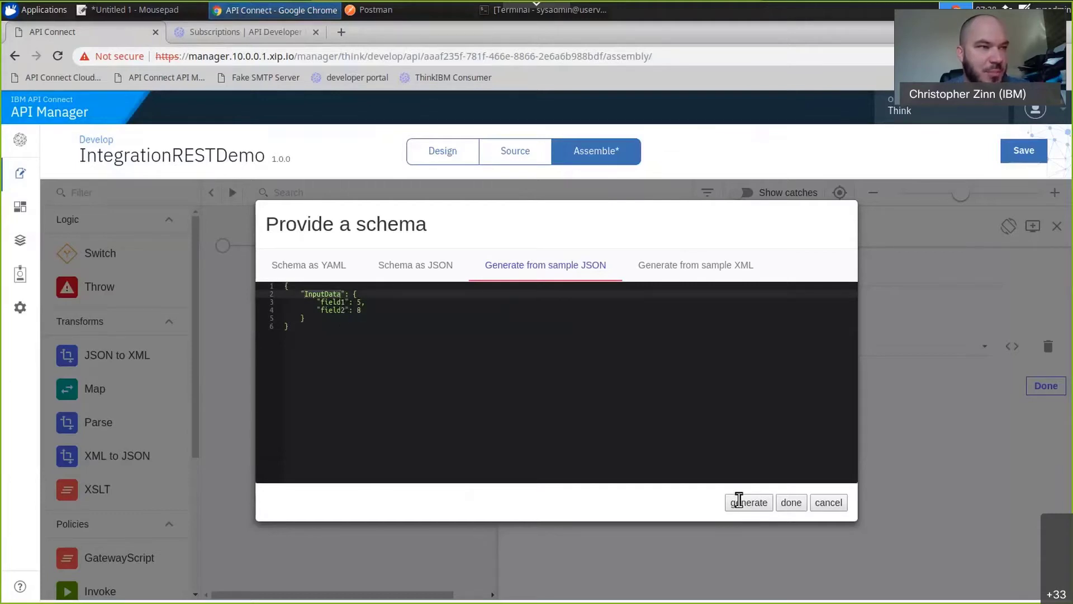
left_click(743, 503)
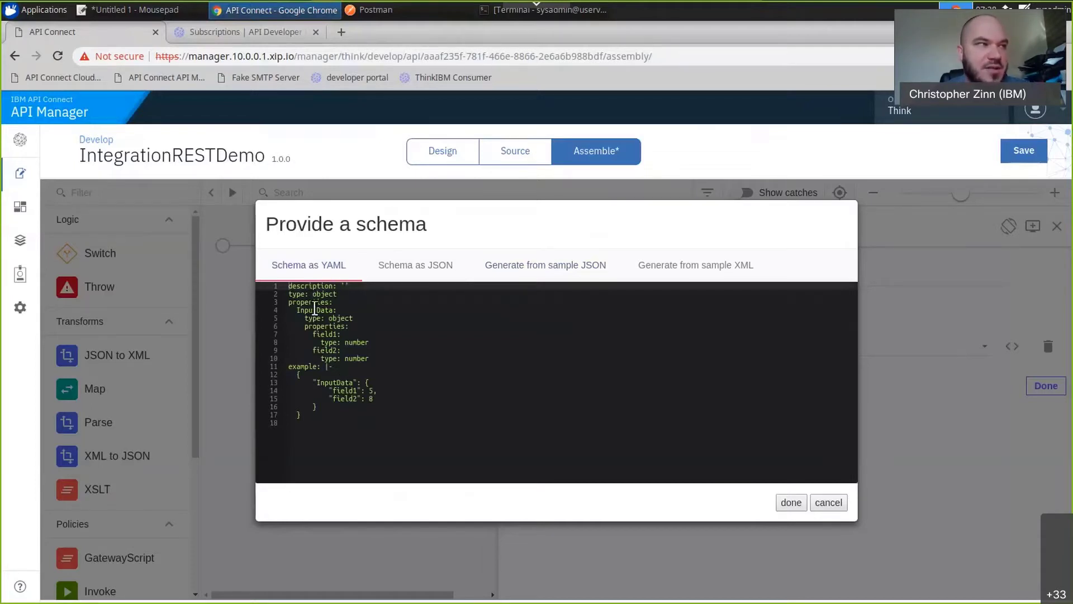
Review the generated YAML schema for InputData, accept it for the map output and save the assembly.
left_click(315, 313)
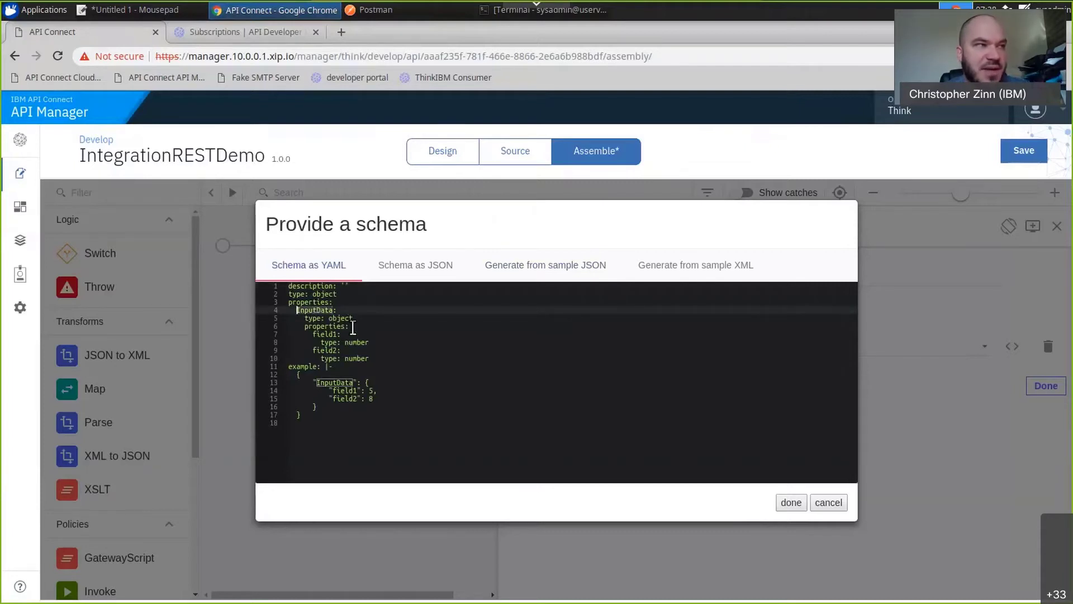
left_click(352, 318)
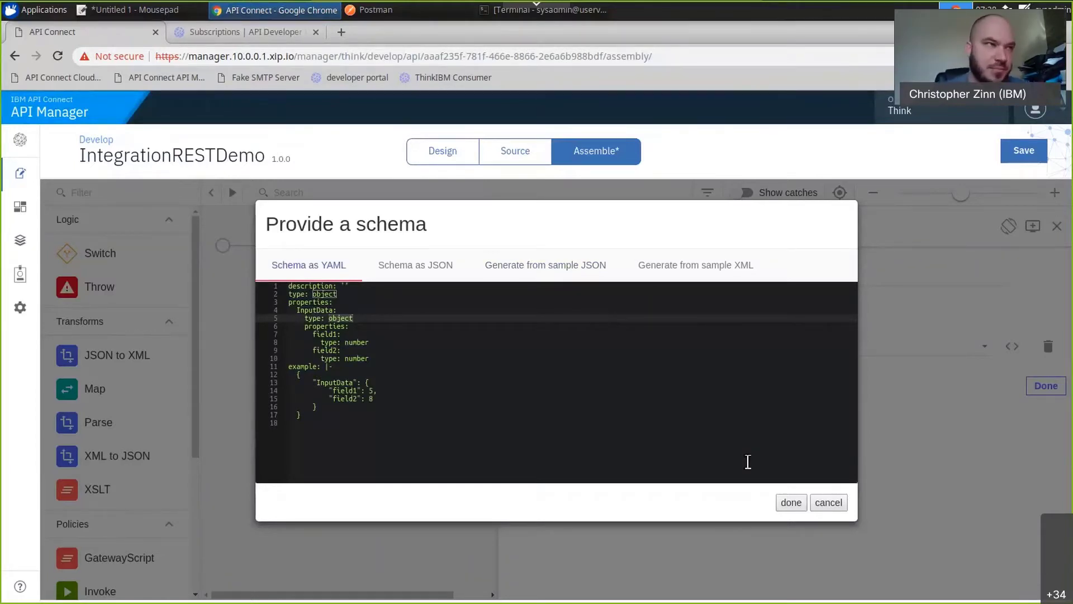
left_click(791, 503)
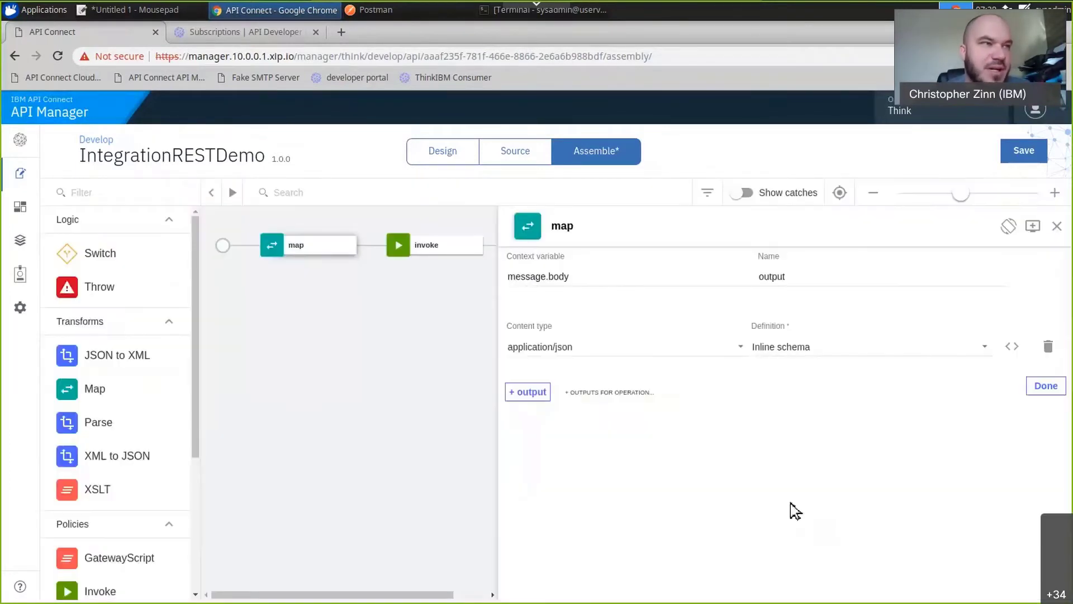
left_click(1025, 150)
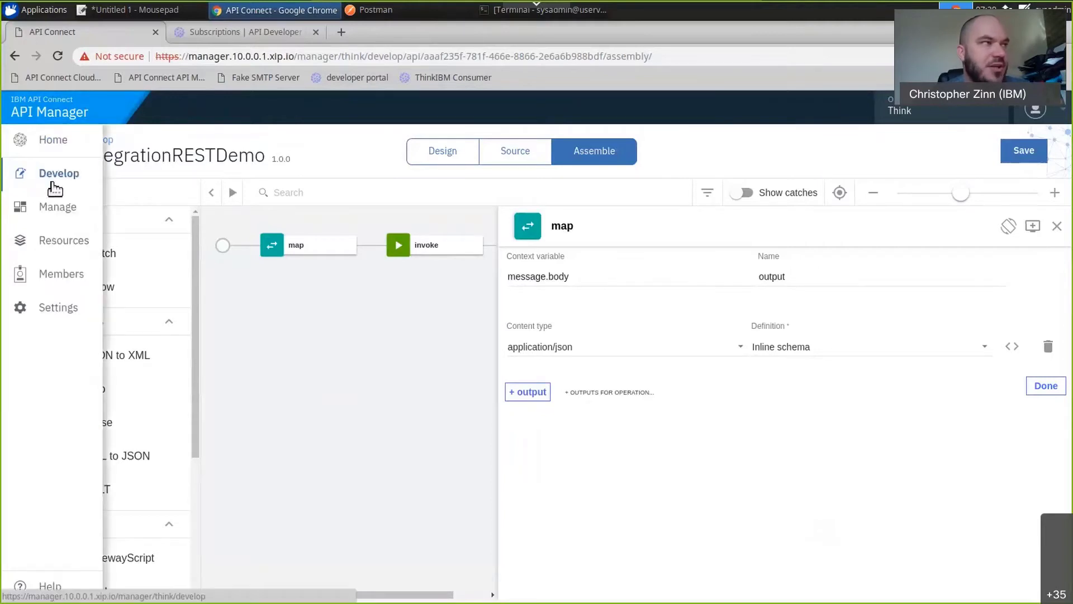
Start a new product titled RestAPIDemo and include the IntegrationRESTDemo API in it.
left_click(53, 184)
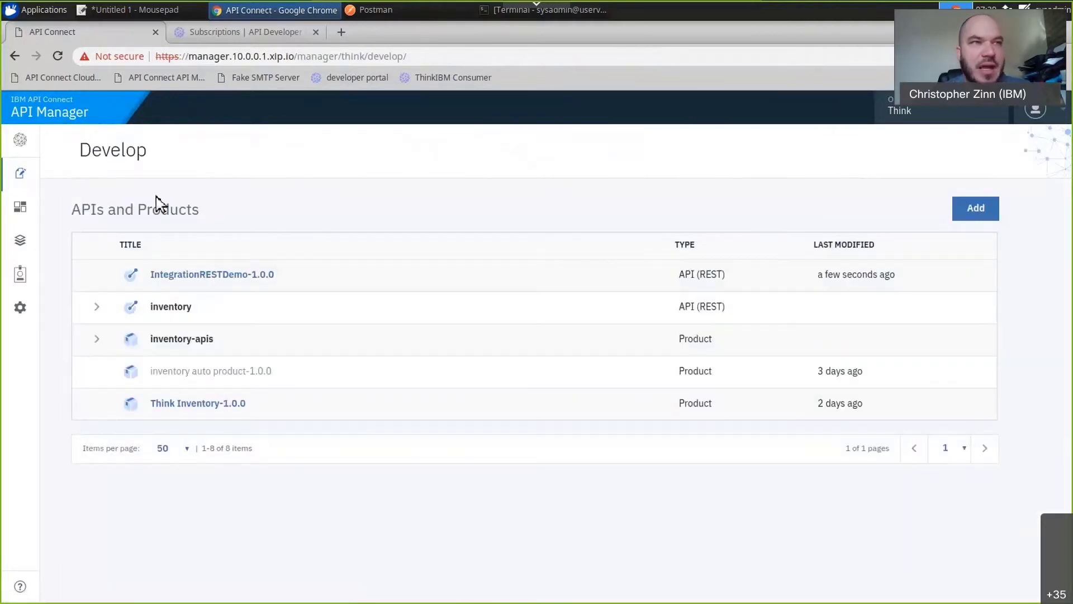
left_click(979, 218)
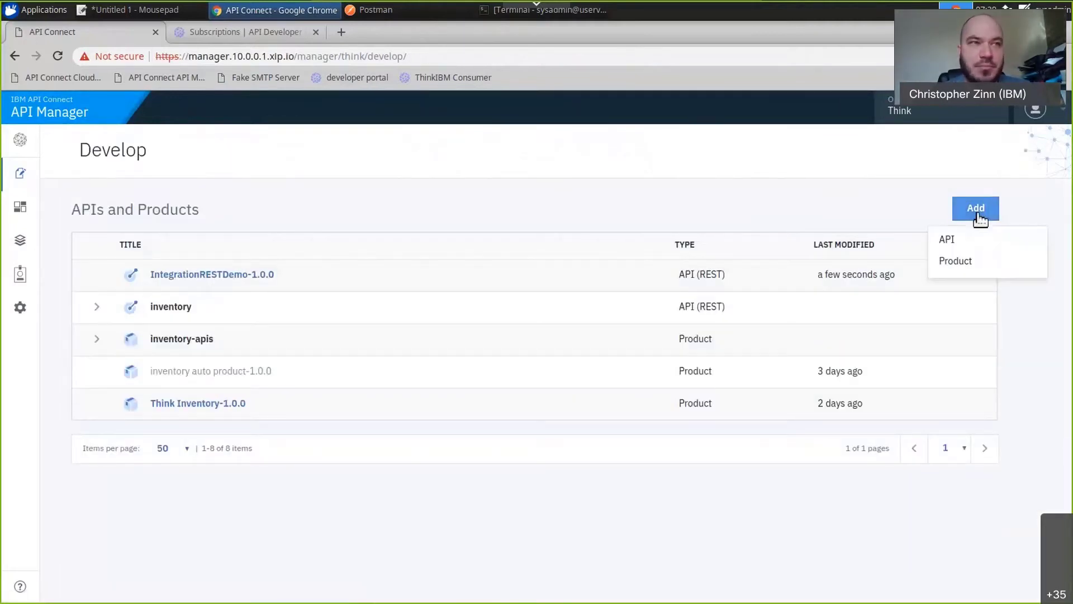
left_click(971, 263)
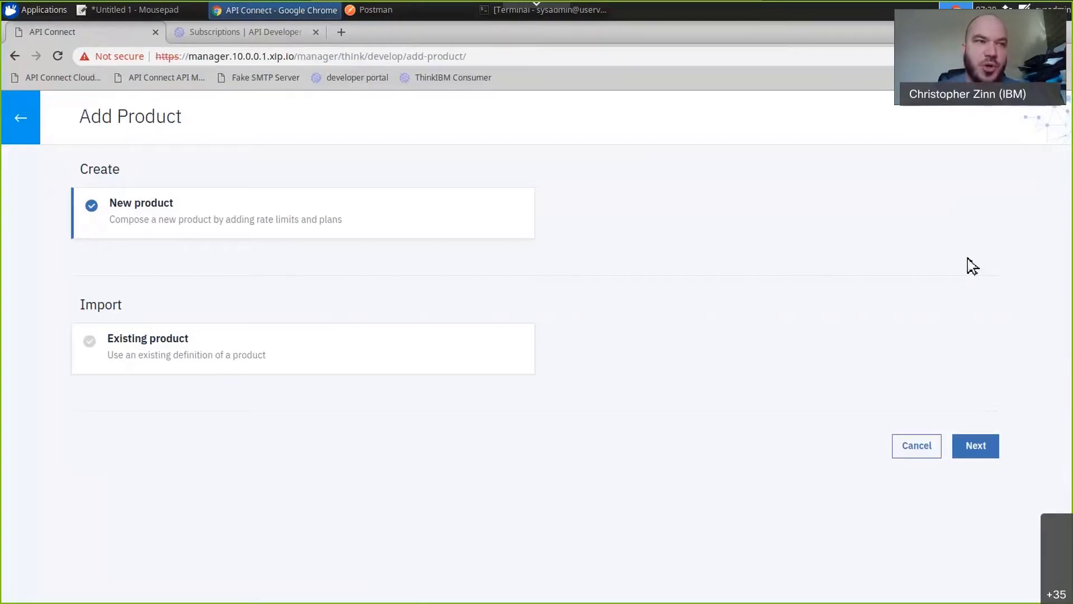
left_click(982, 446)
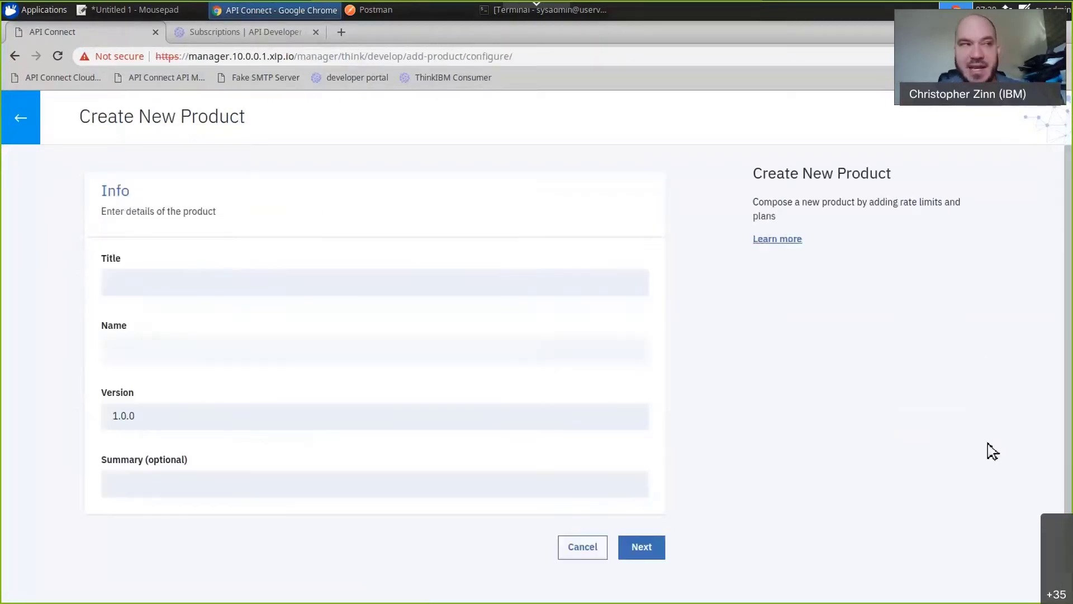
left_click(431, 282)
type("Rest")
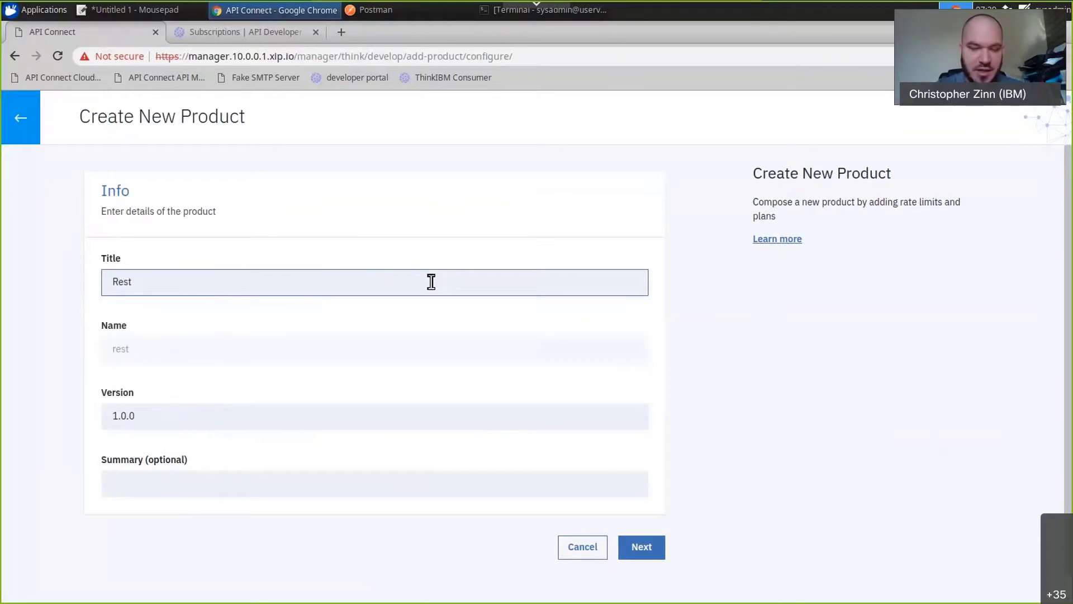
type("APIDemo")
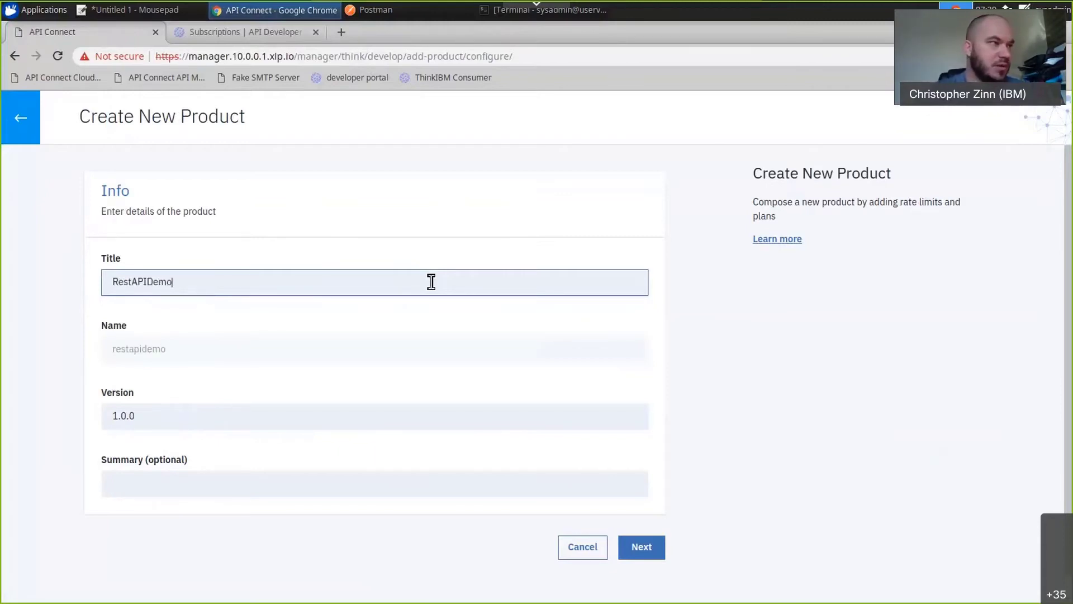
left_click(660, 549)
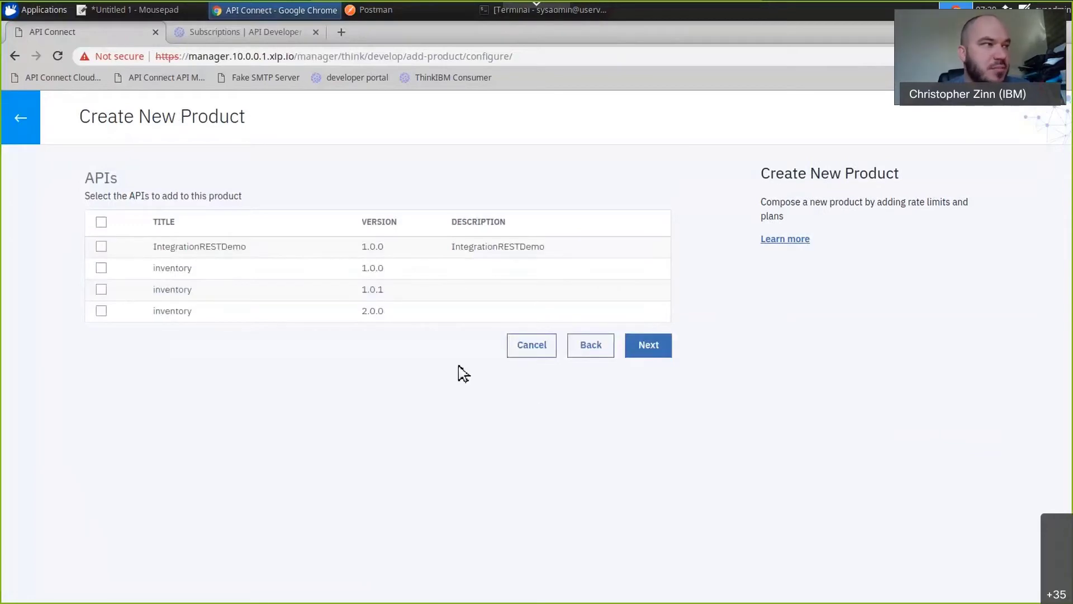
left_click(102, 247)
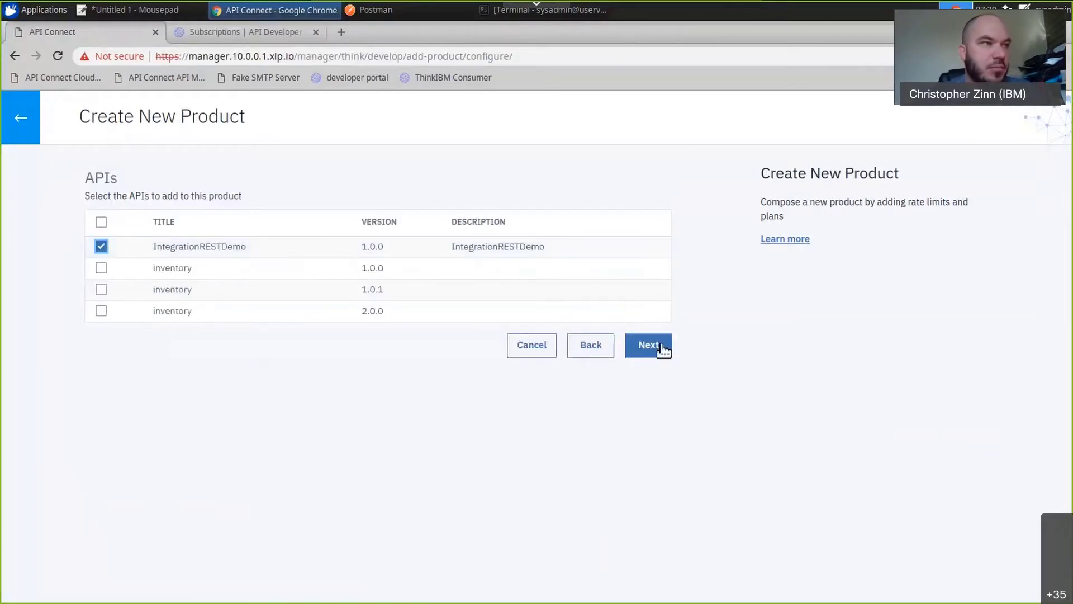
left_click(649, 345)
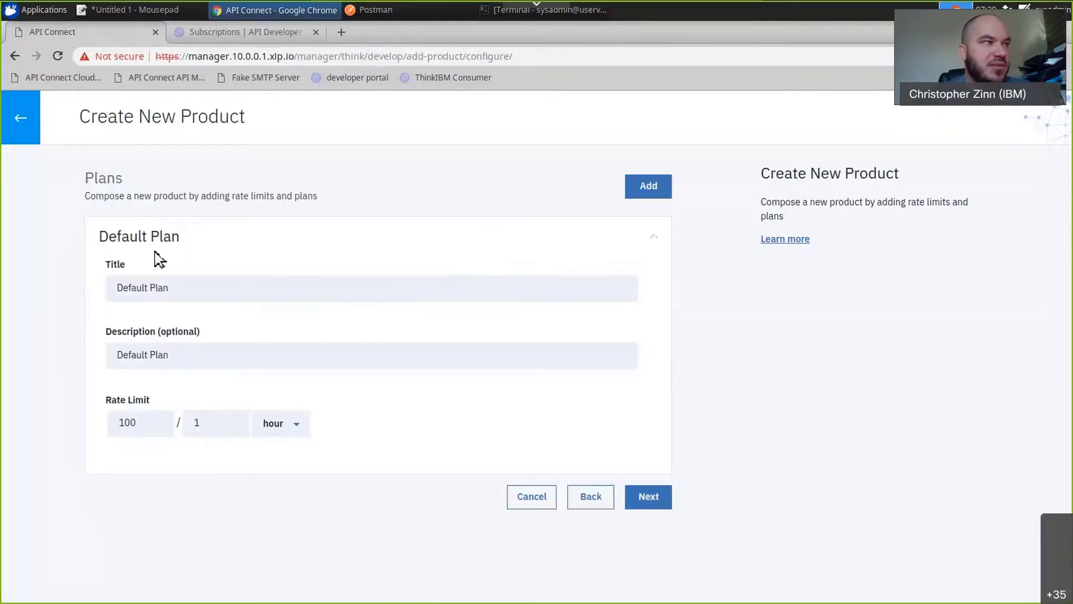
Change the default plan's title and description to Free Plan and accept the plan with its existing rate limit.
double_click(141, 289)
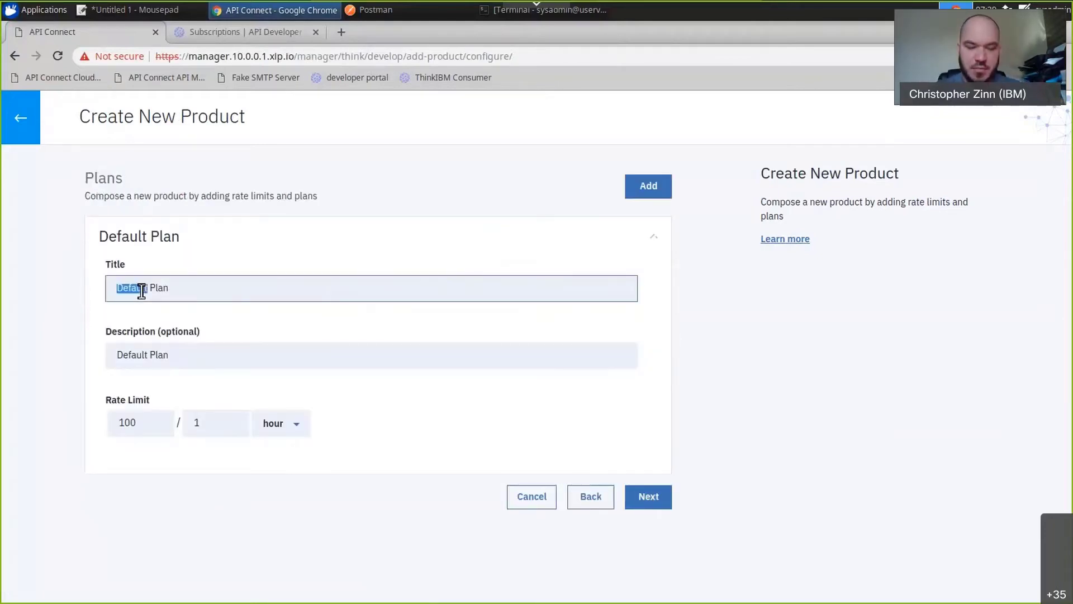
type("Free")
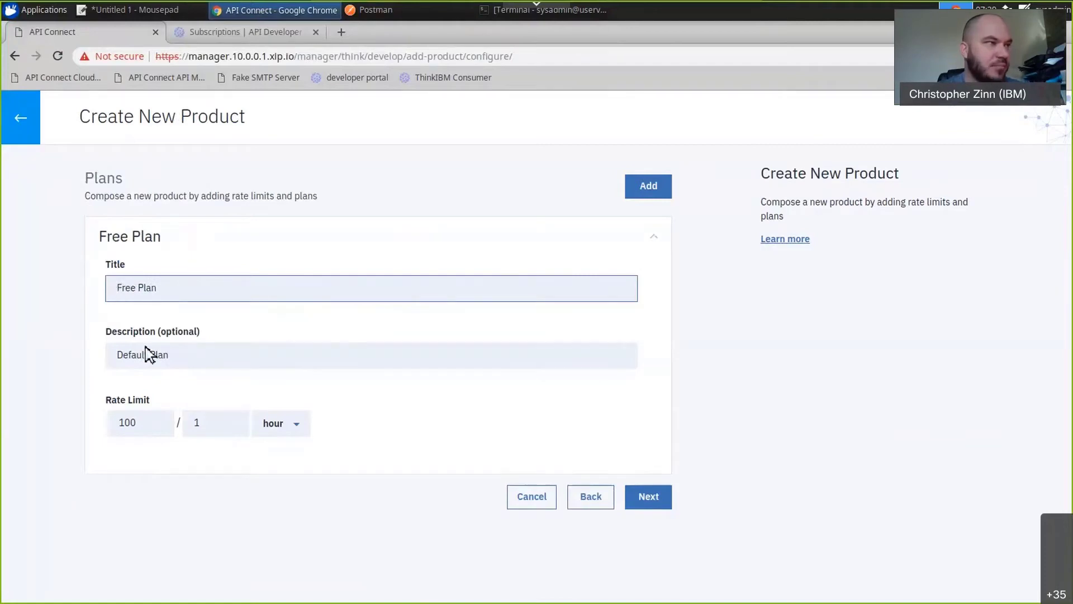
double_click(145, 354)
type("Free")
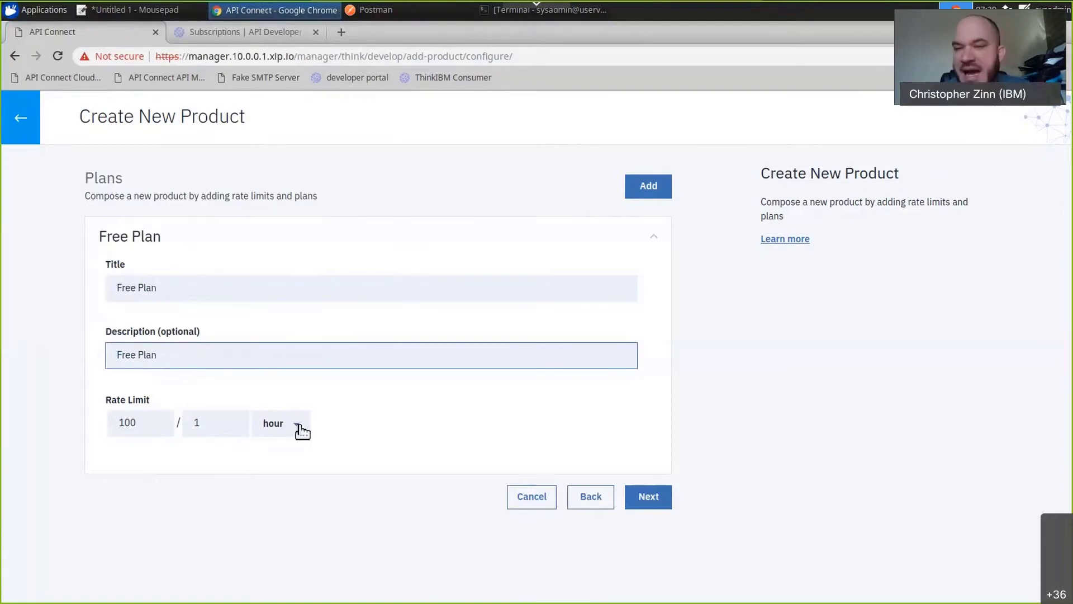
left_click(637, 497)
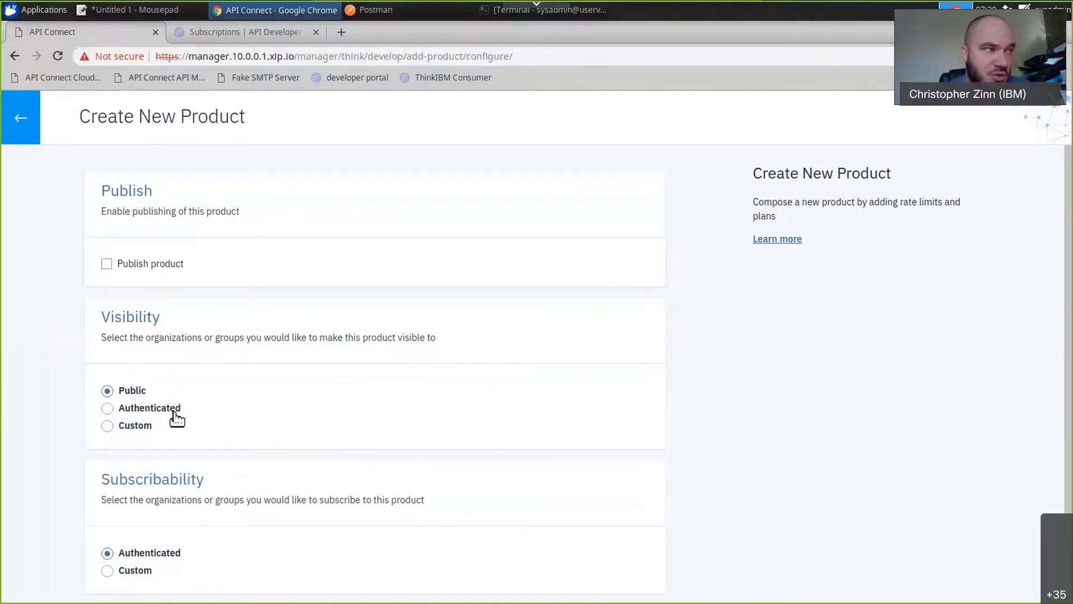
Set the product's visibility to Authenticated, enable publishing and complete the product creation.
left_click(177, 418)
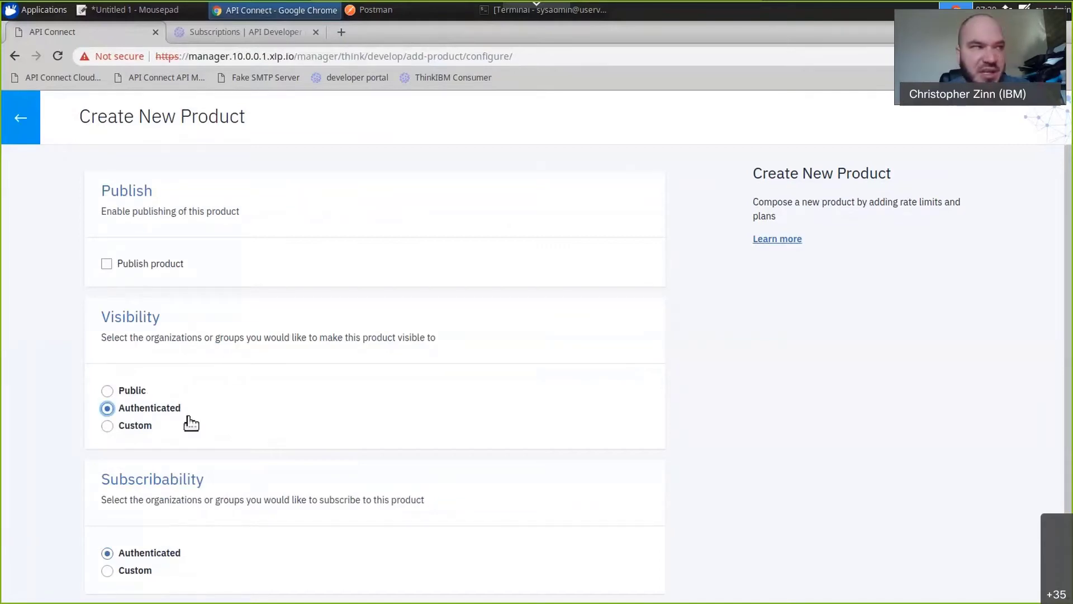
left_click(137, 269)
scroll(201, 336, "down", 2)
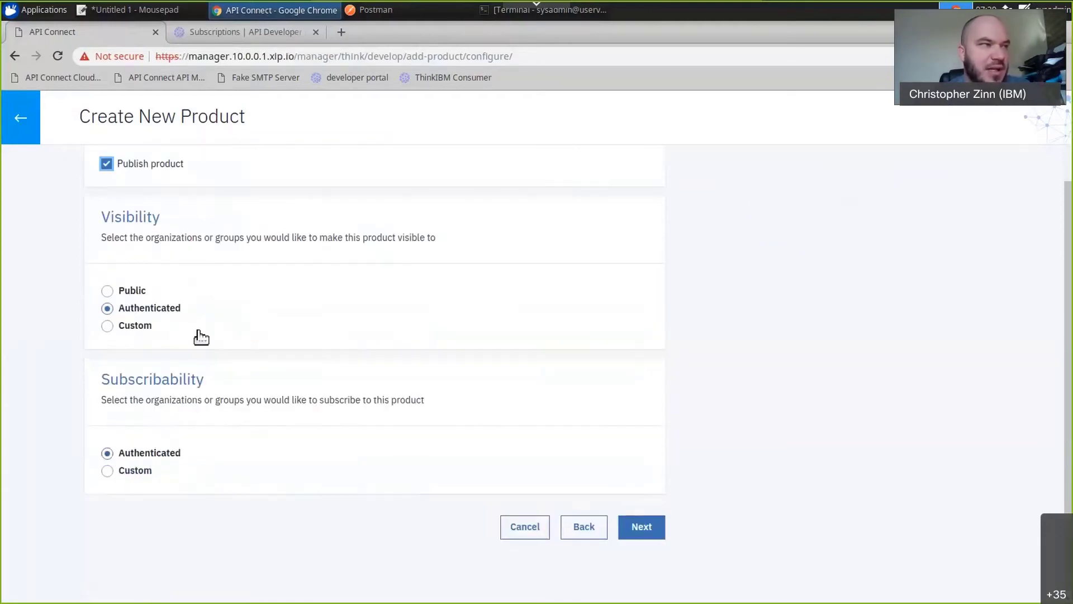
left_click(640, 527)
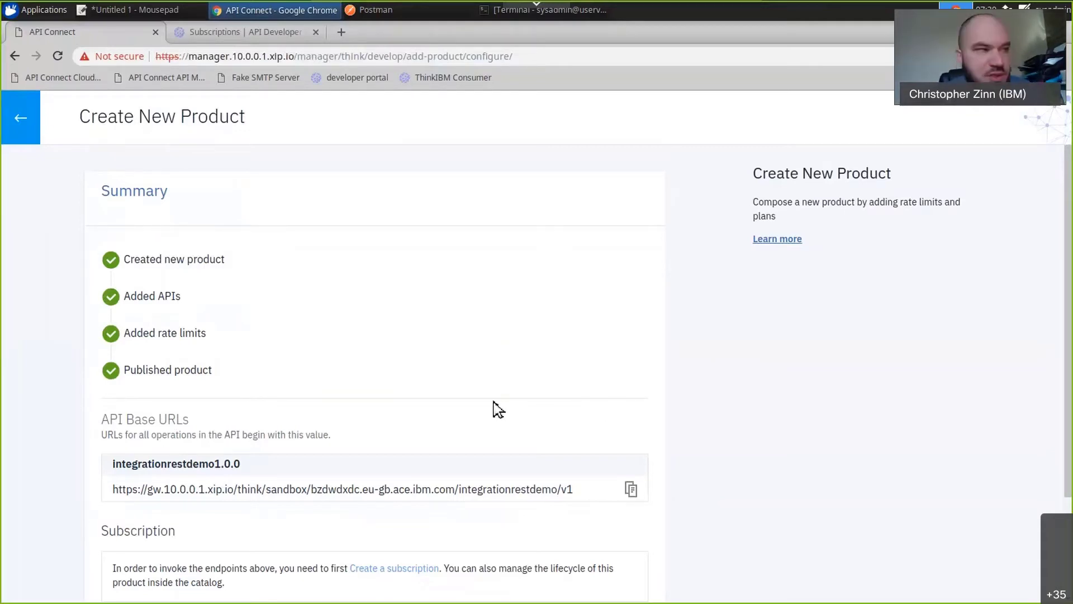
scroll(367, 385, "down", 2)
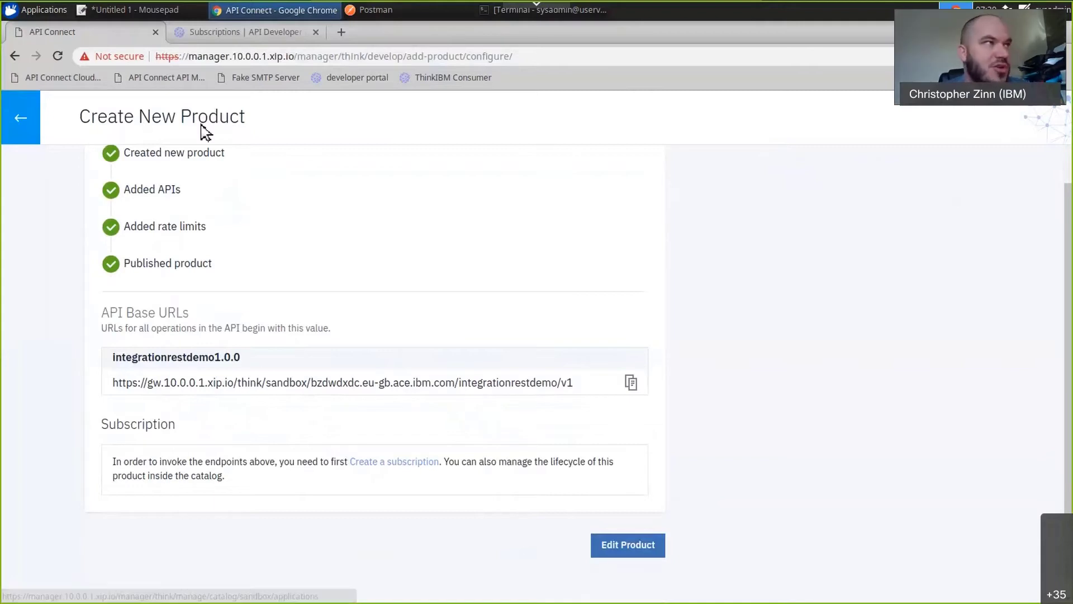
In the developer portal, subscribe ChitChatApp to the Free Plan of the RestAPIDemo product.
left_click(259, 34)
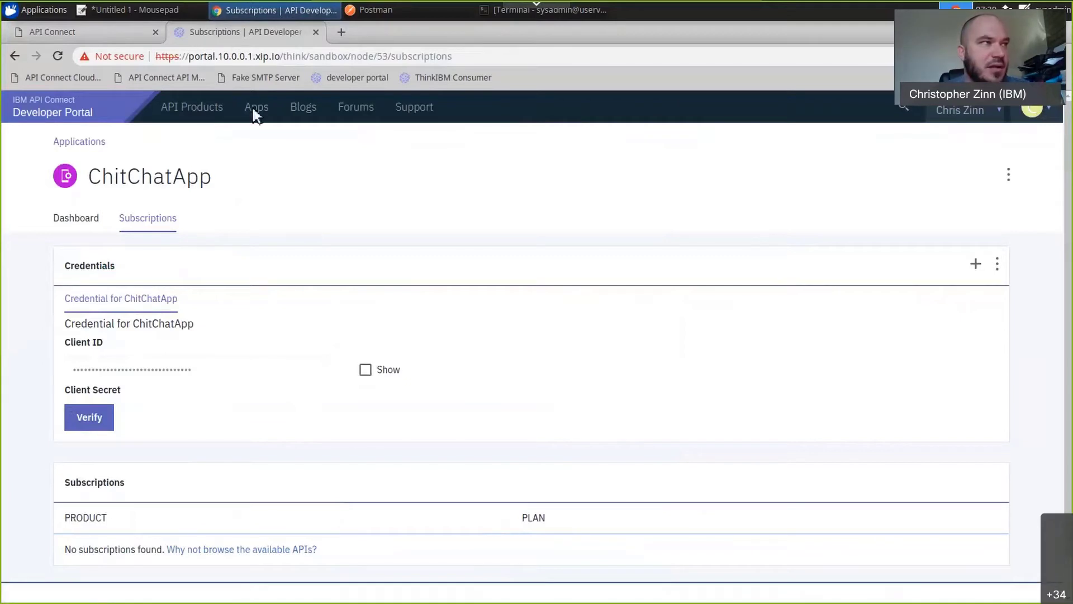
left_click(217, 108)
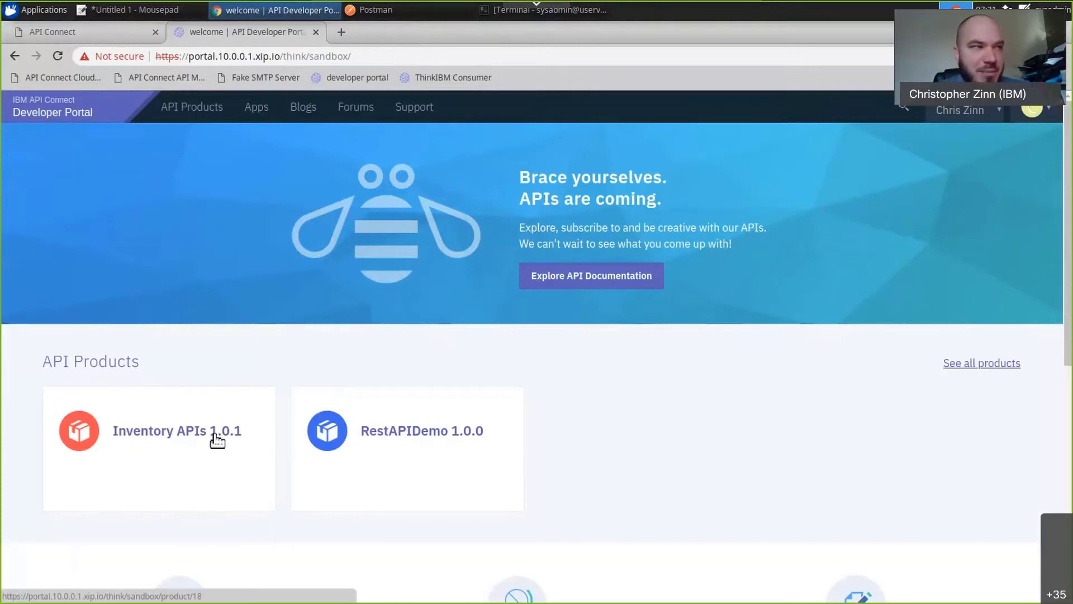
left_click(445, 442)
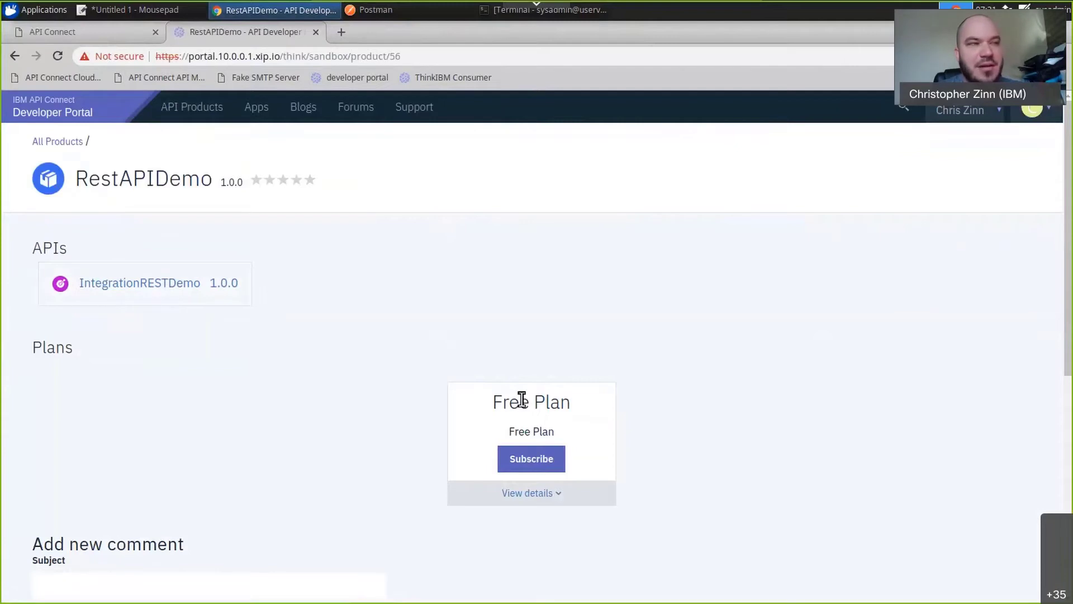
left_click(531, 459)
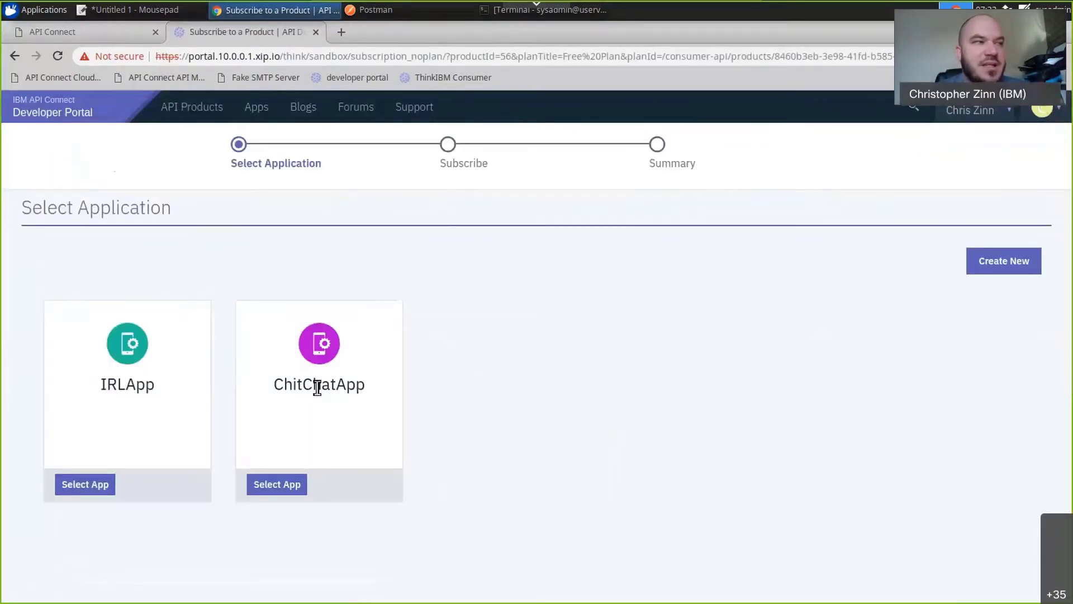
left_click(296, 496)
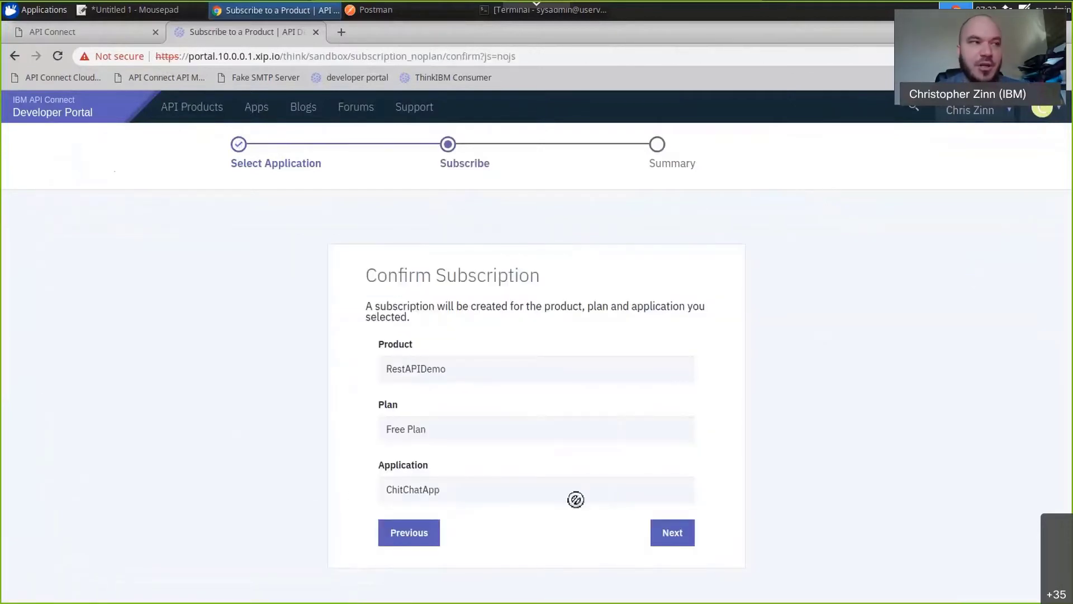
left_click(665, 538)
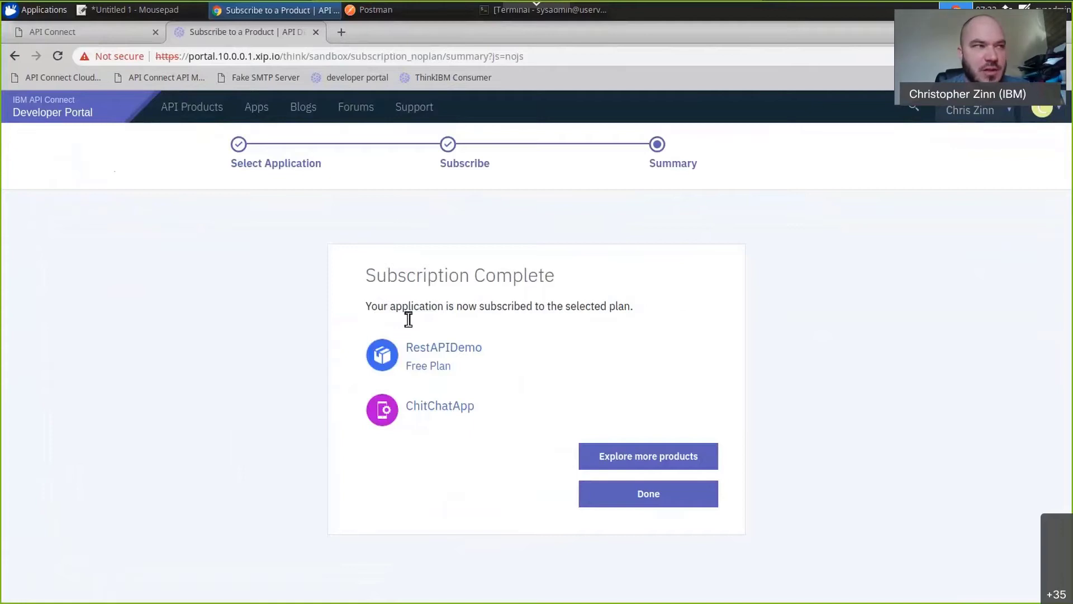
Review the IntegrationRESTDemo API overview in the RestAPIDemo product, including its endpoint, security definitions and OAuth token URL.
left_click(465, 354)
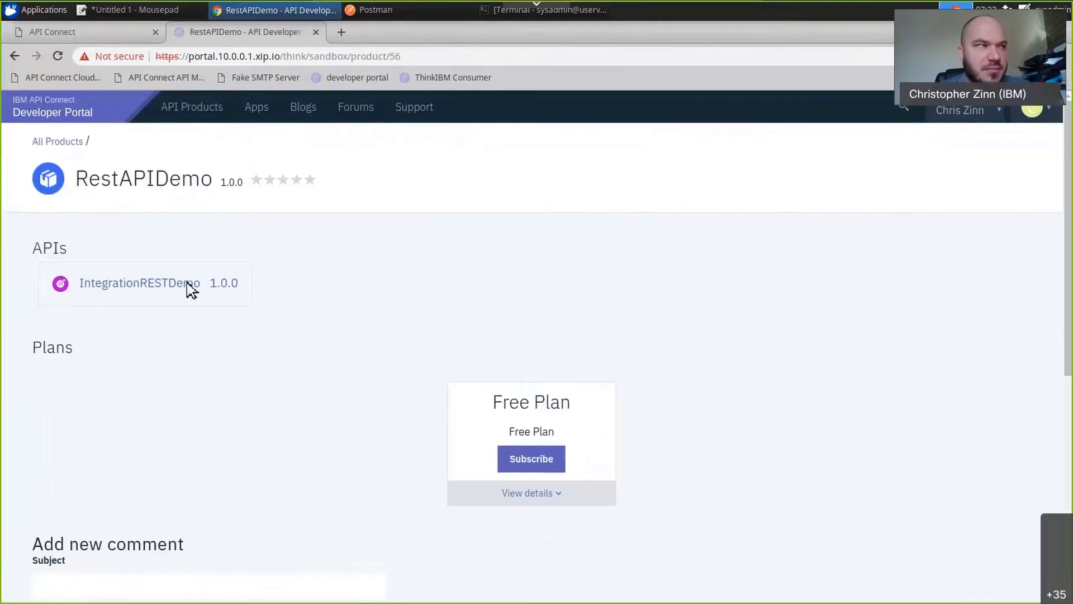
left_click(167, 286)
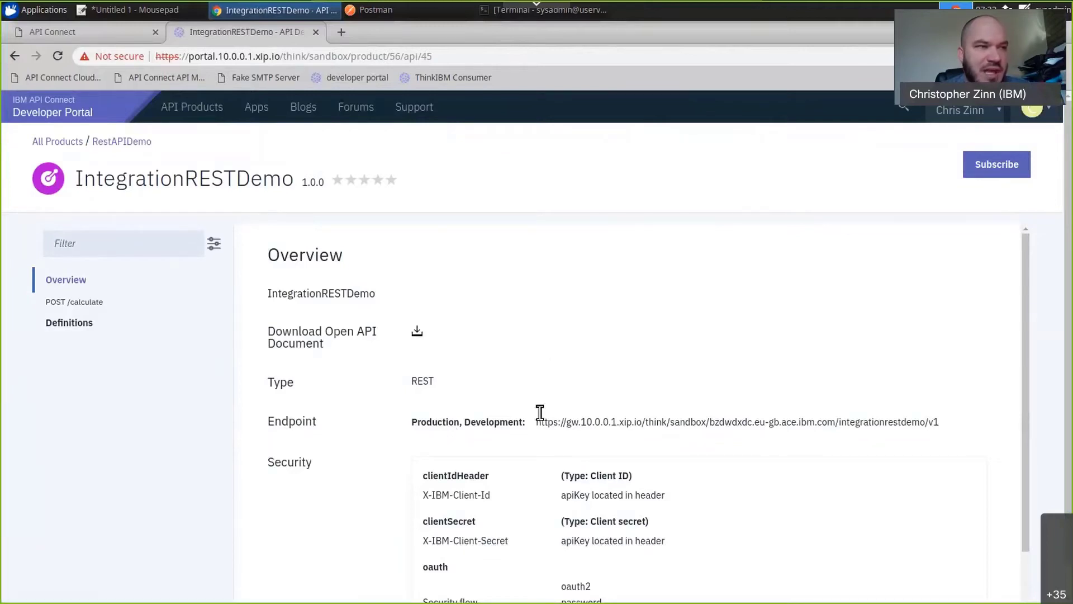
scroll(475, 451, "down", 2)
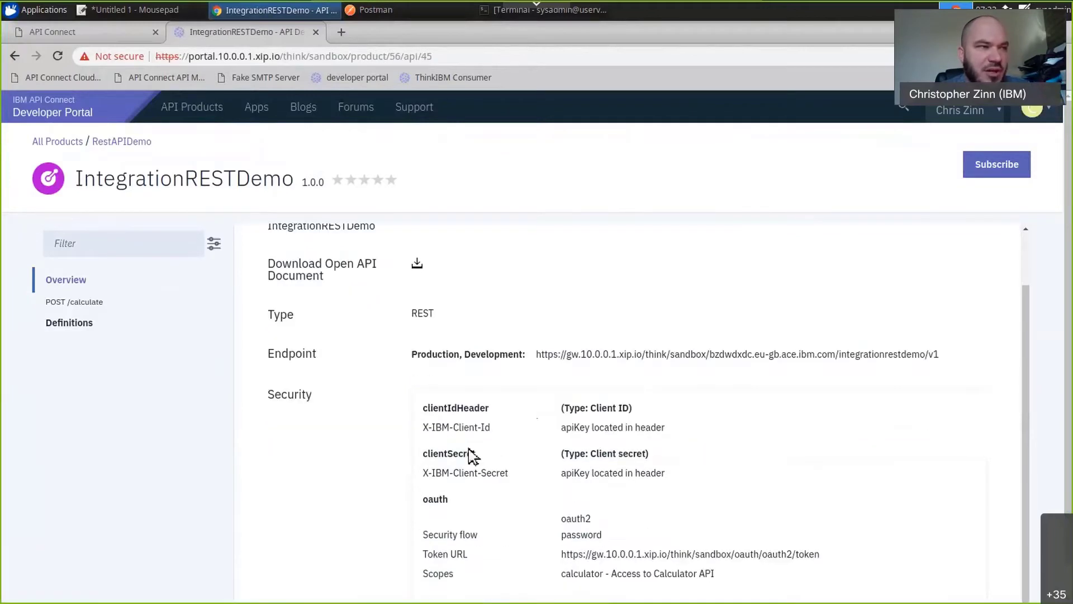
scroll(474, 456, "down", 1)
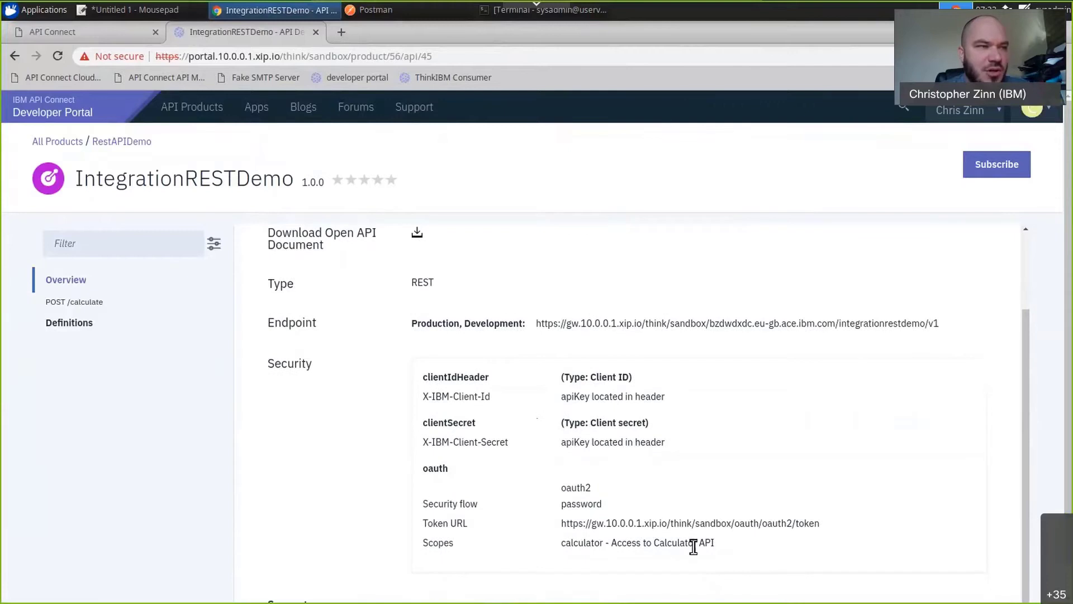
left_click_drag(560, 524, 834, 526)
scroll(575, 459, "down", 1)
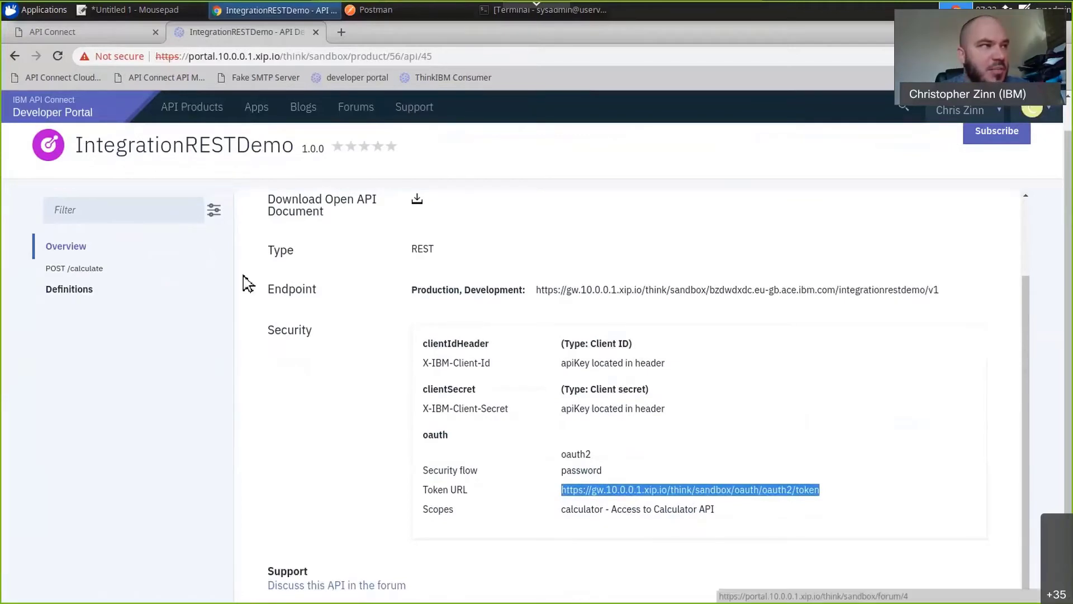
Examine the POST /calculate operation's security, header parameters and request body schema.
left_click(70, 270)
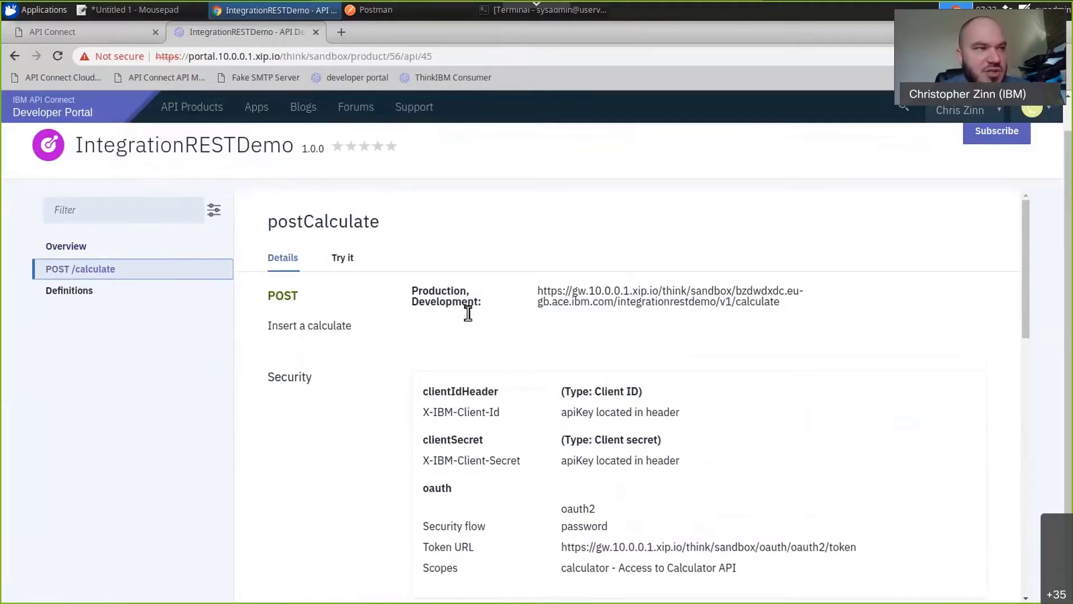
scroll(468, 313, "down", 5)
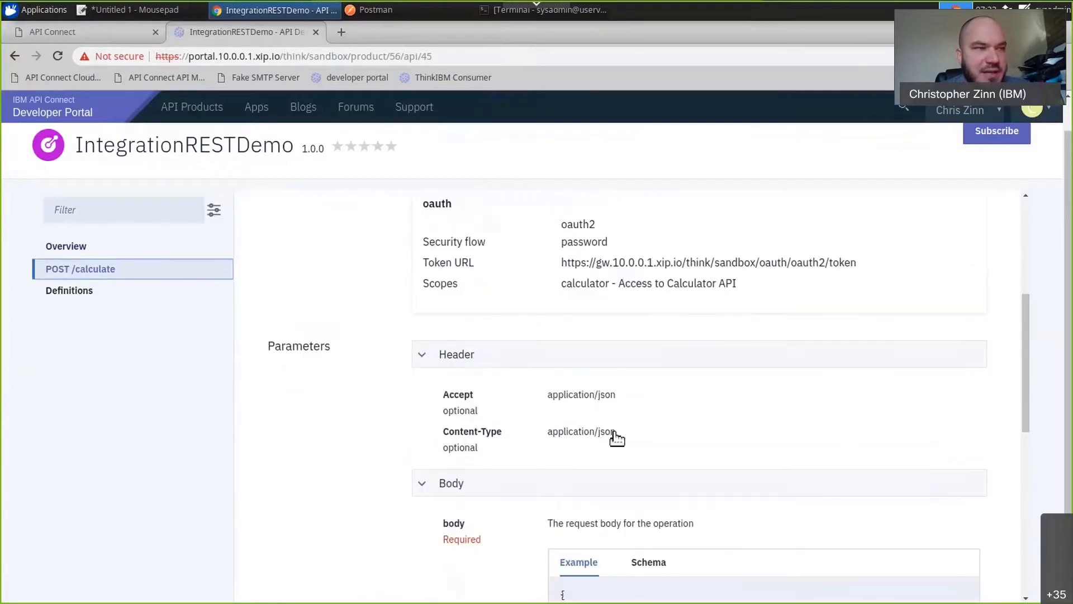
scroll(436, 492, "down", 1)
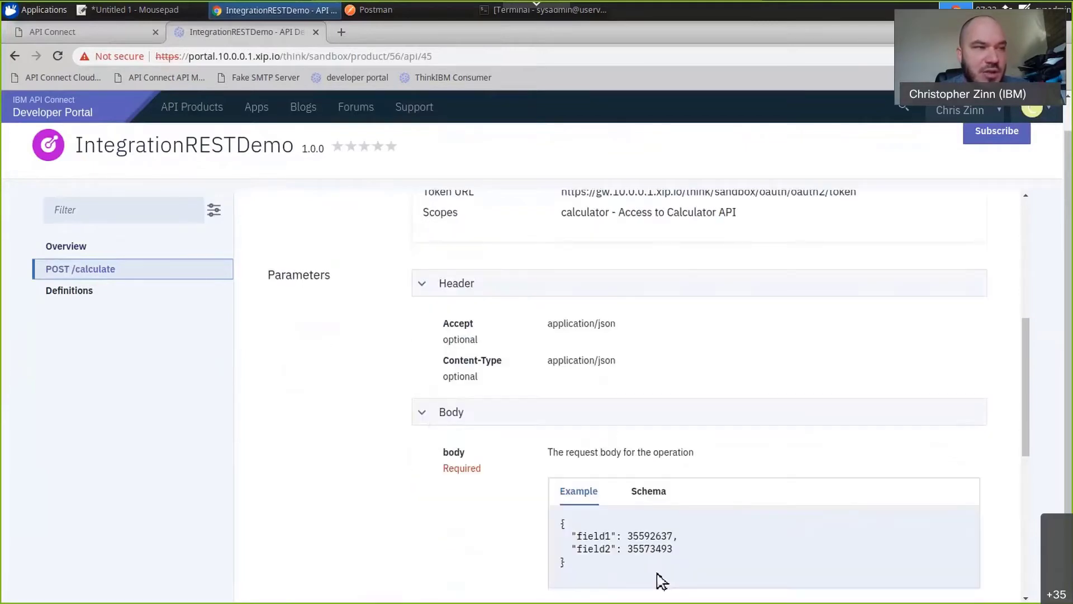
left_click(657, 493)
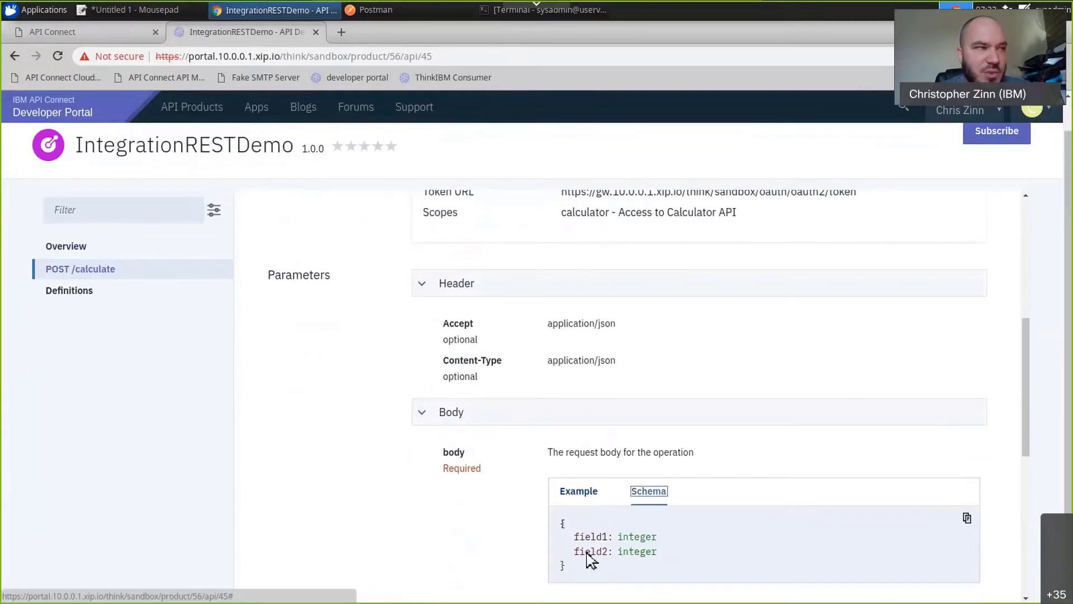
scroll(501, 471, "down", 1)
scroll(502, 471, "down", 3)
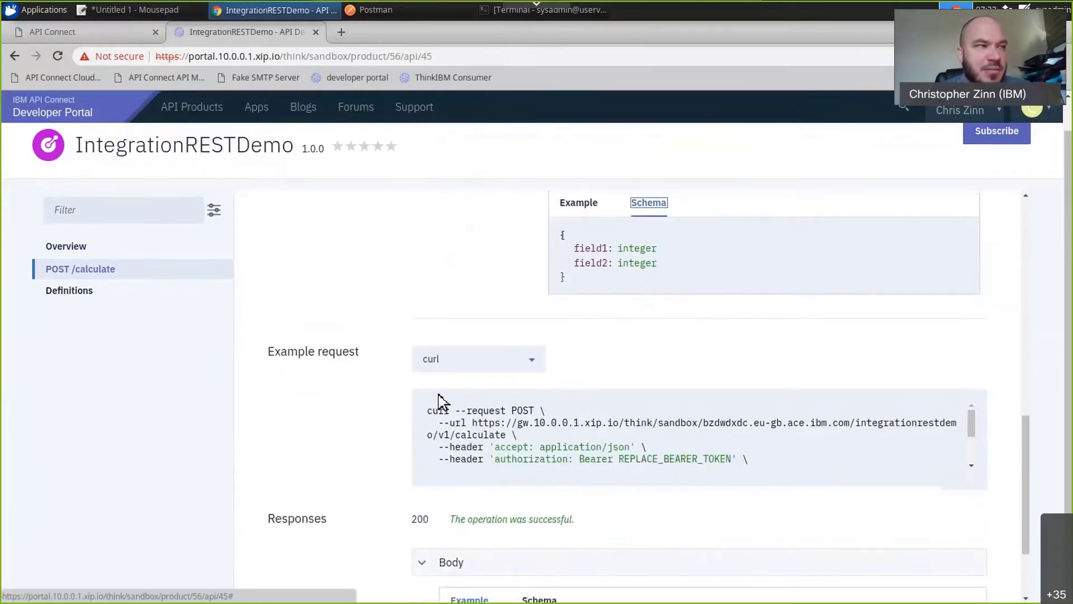
View the Python version of the example request for POST /calculate and look over its code.
scroll(447, 391, "down", 1)
left_click(472, 333)
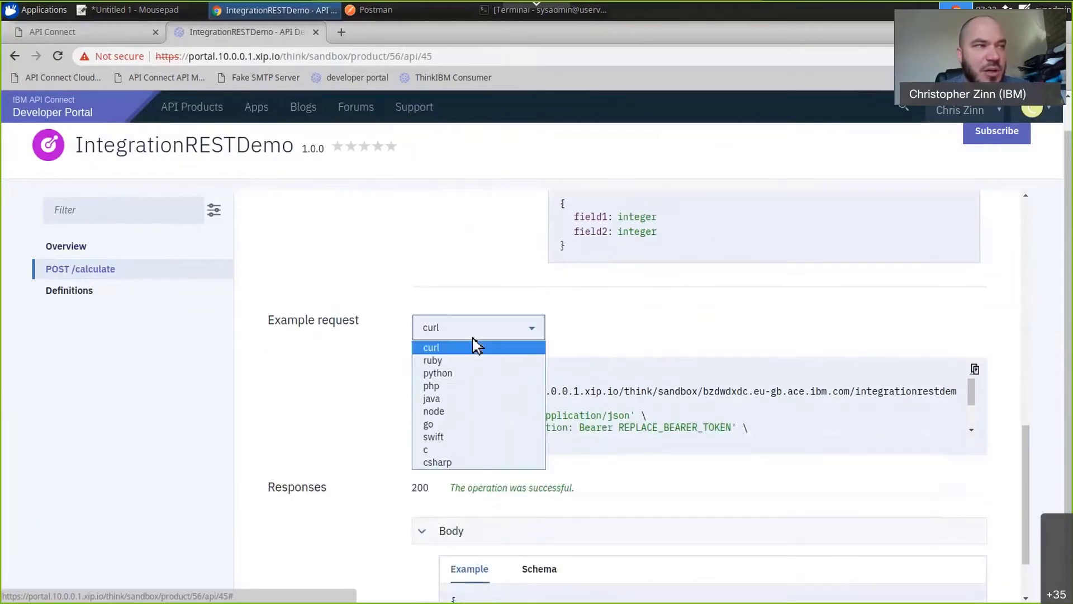
left_click(450, 373)
left_click_drag(434, 378, 571, 422)
left_click(586, 414)
scroll(590, 414, "down", 2)
scroll(581, 424, "up", 4)
scroll(364, 518, "up", 5)
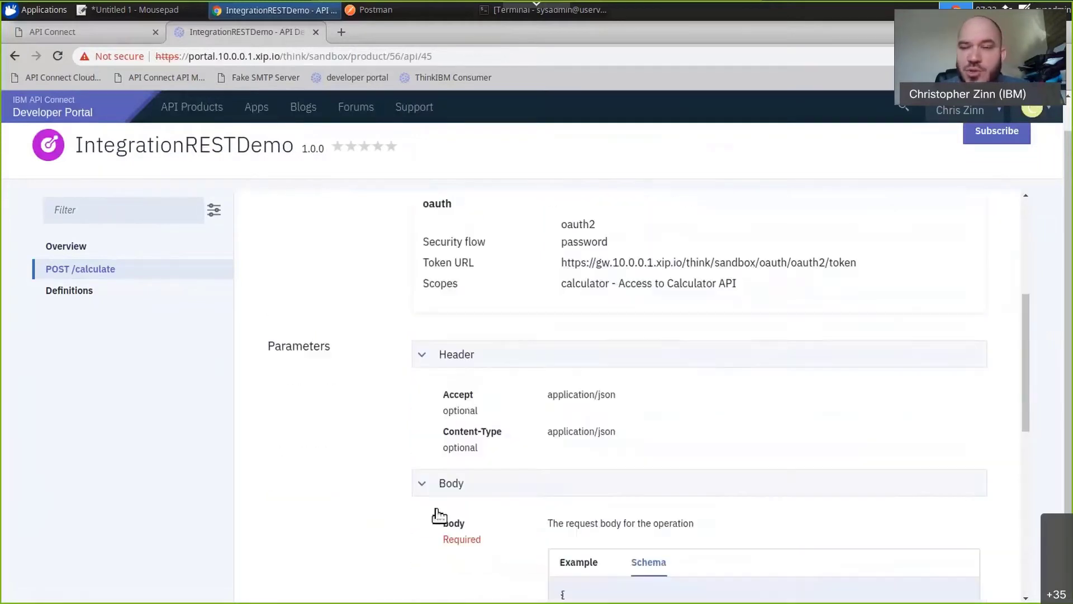
scroll(366, 515, "up", 5)
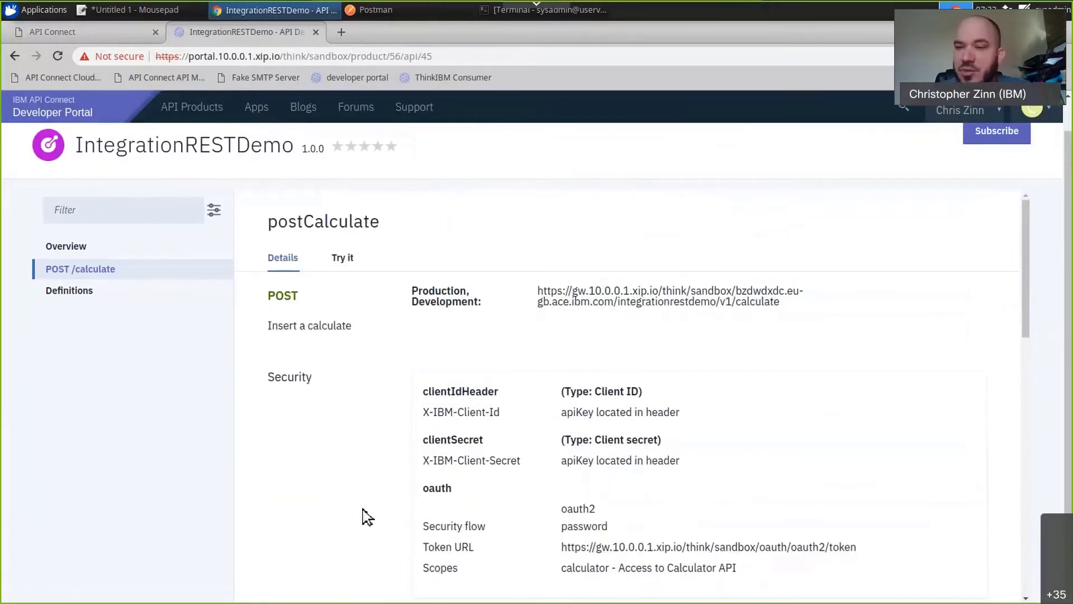
Open the test form for POST /calculate and choose ChitChatApp as the client ID.
left_click(349, 263)
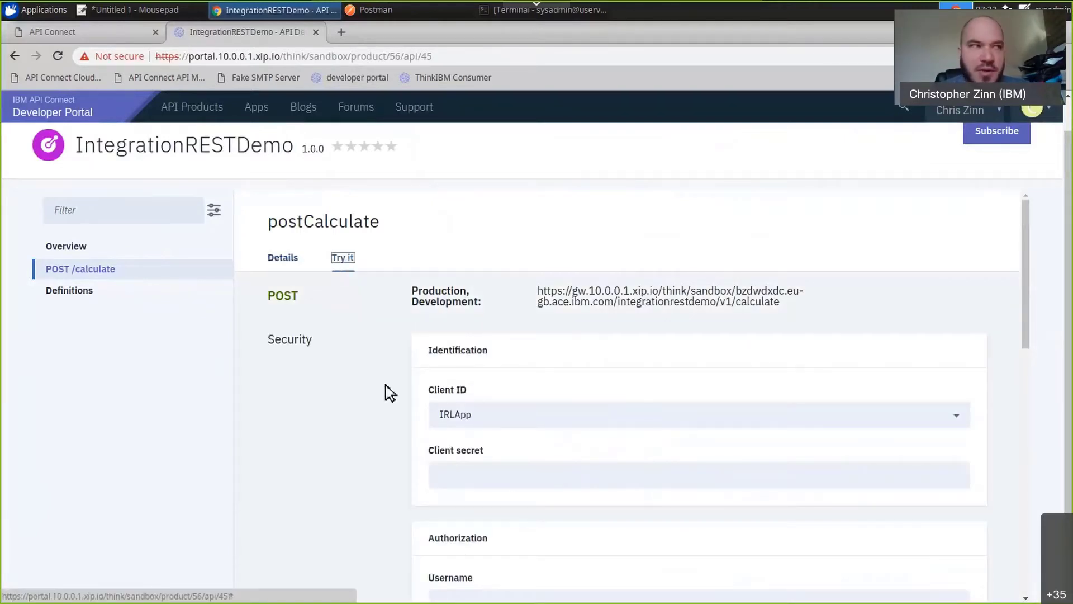
left_click(495, 418)
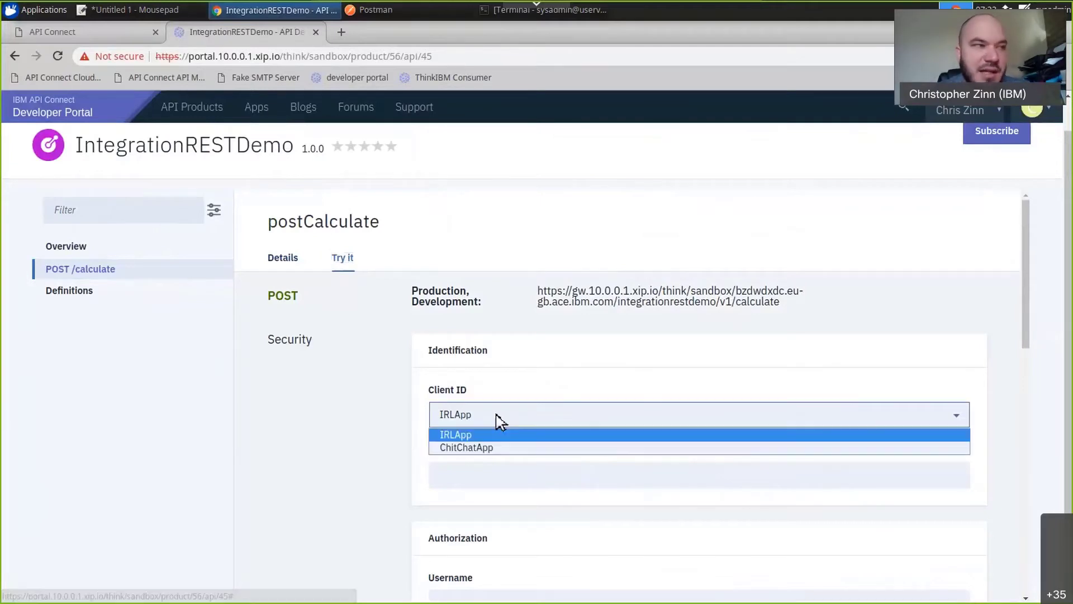
left_click(496, 449)
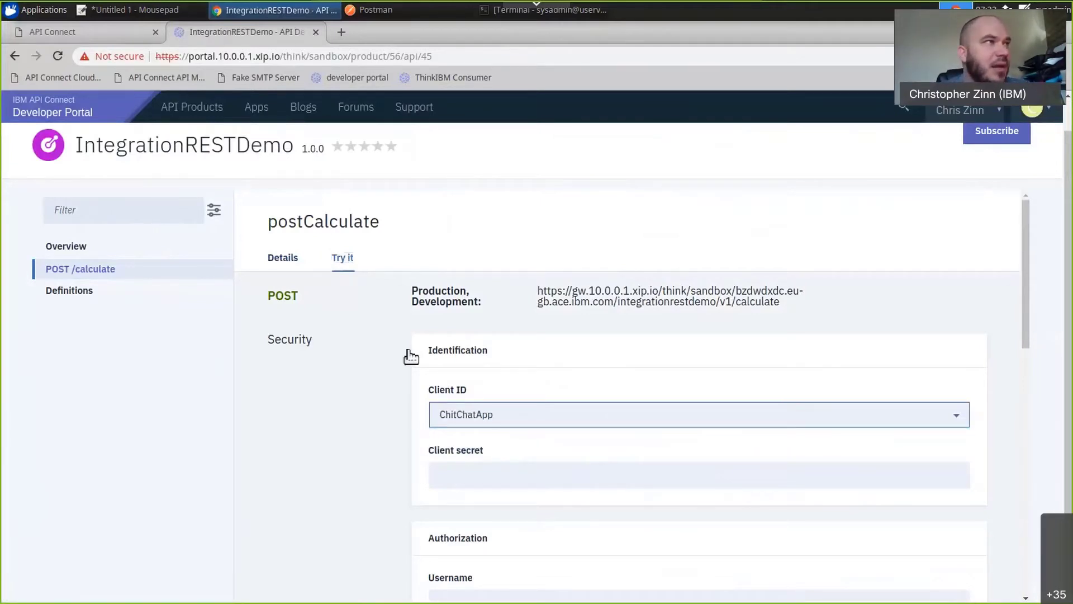
Copy the client secret from the Mousepad notes and paste it into the test form's Client secret field.
left_click(168, 21)
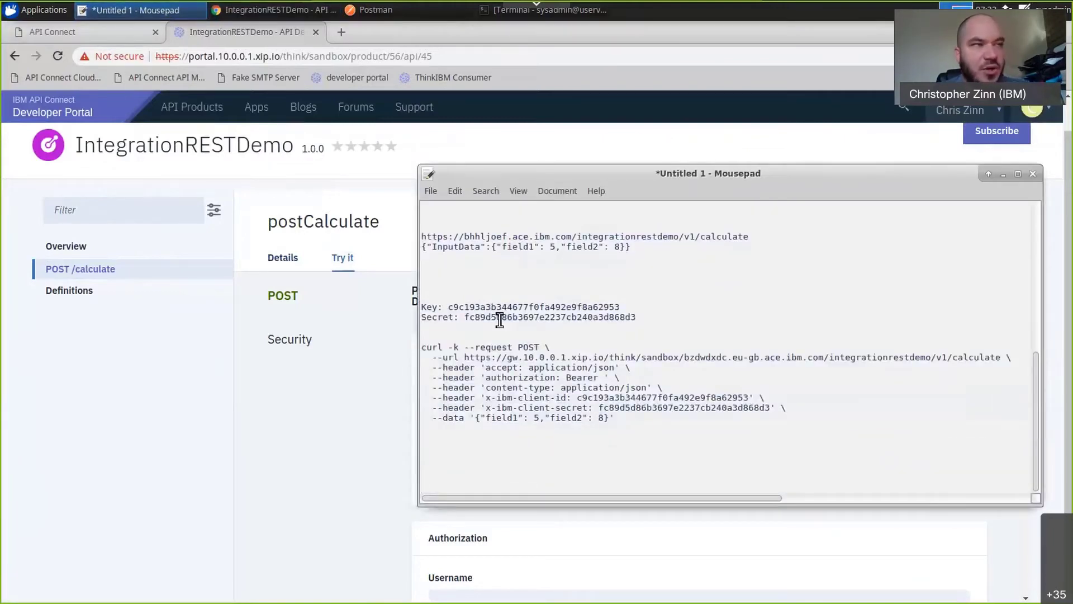
double_click(499, 318)
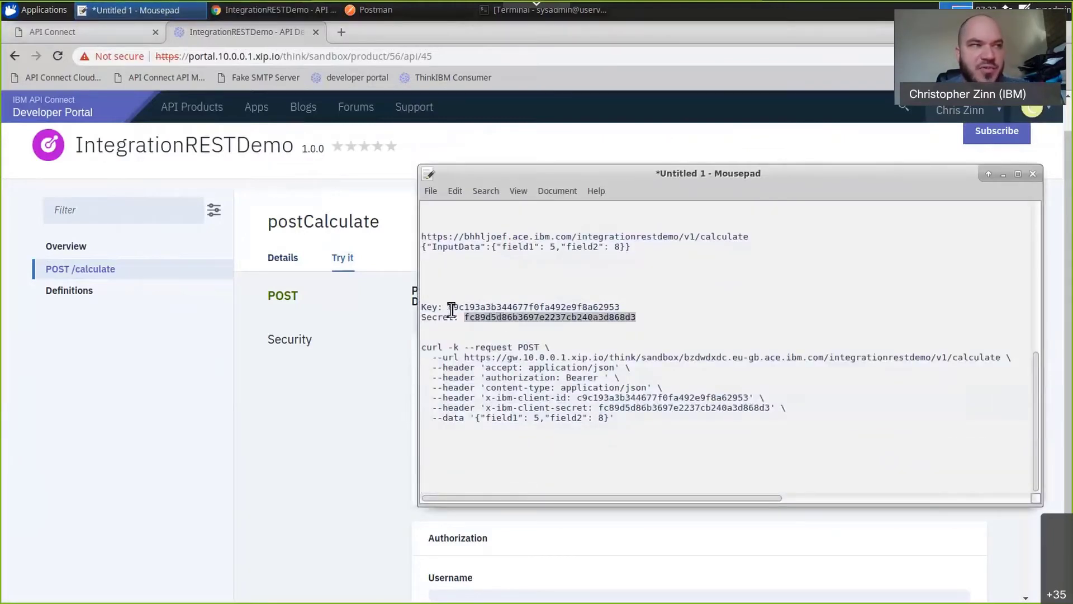
right_click(500, 318)
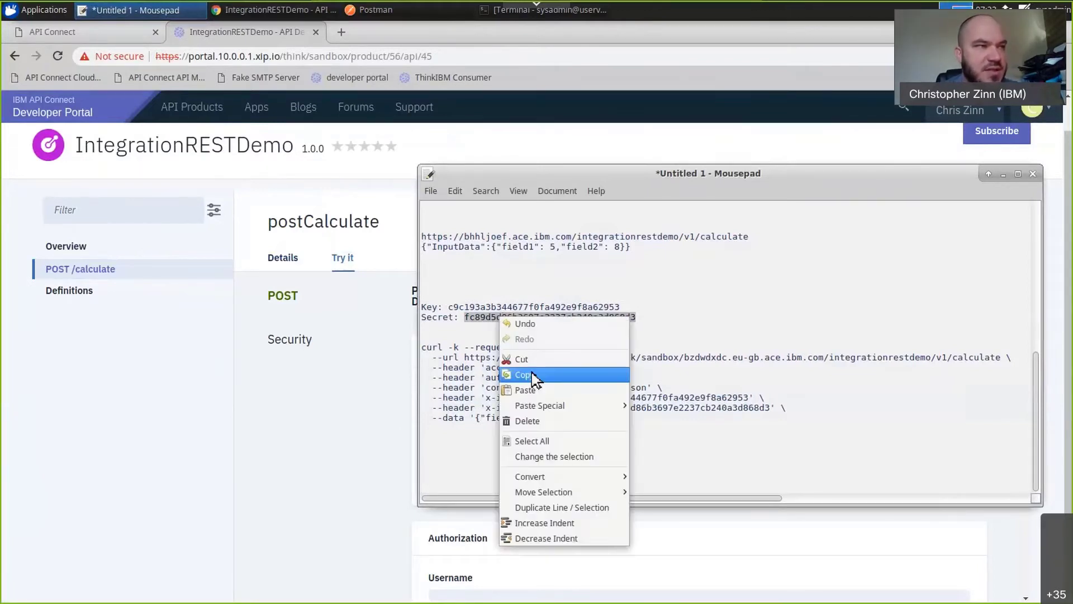
left_click(534, 376)
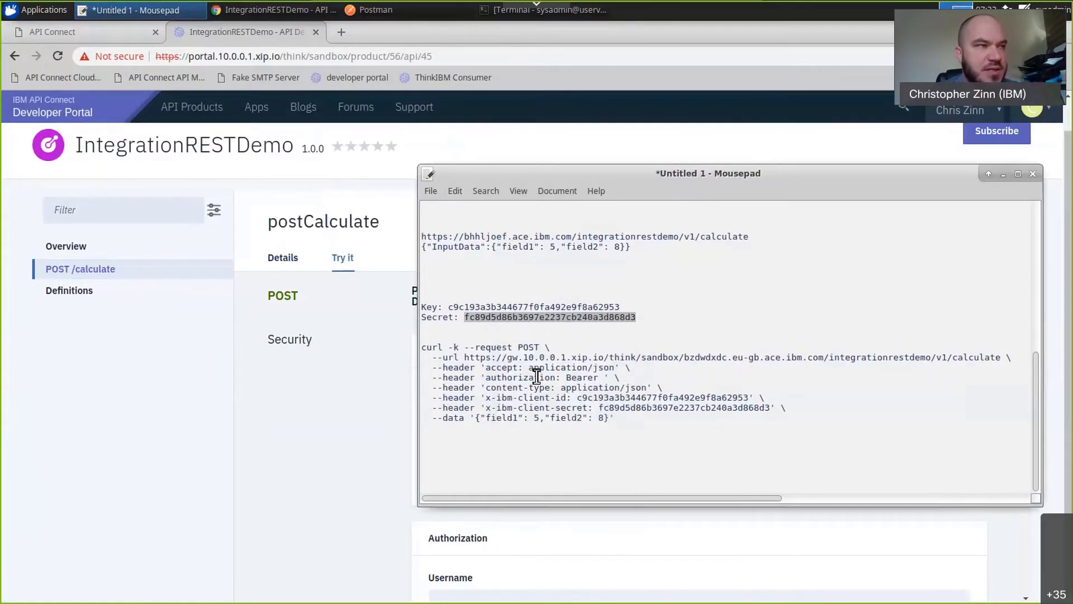
left_click(397, 446)
left_click(505, 470)
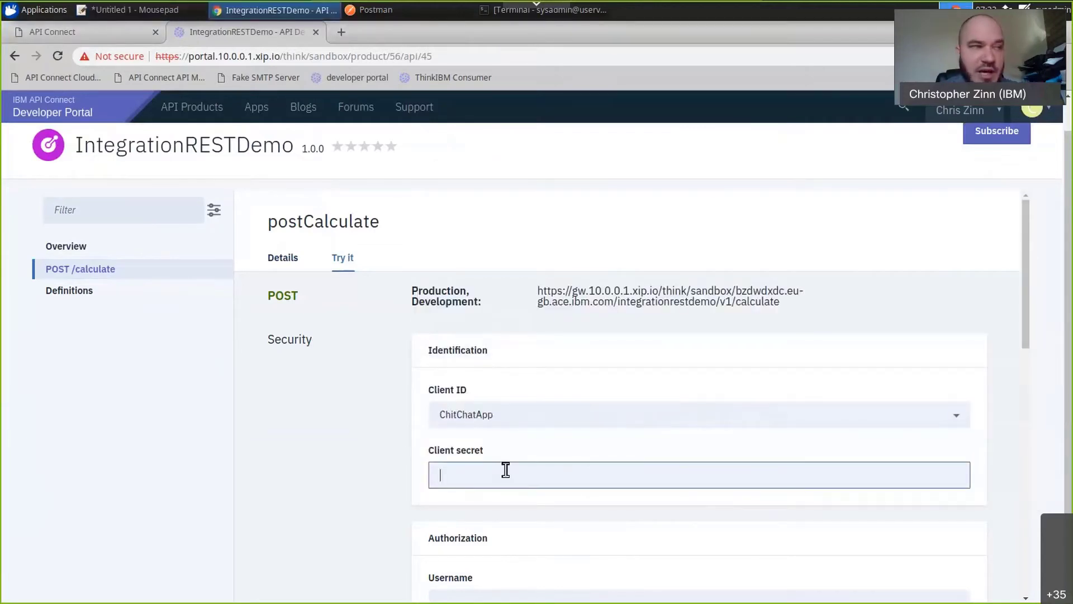
key("ctrl+v")
Fill in the authorization username as thinkAdmin and enter the account password.
scroll(397, 443, "down", 1)
scroll(401, 441, "down", 1)
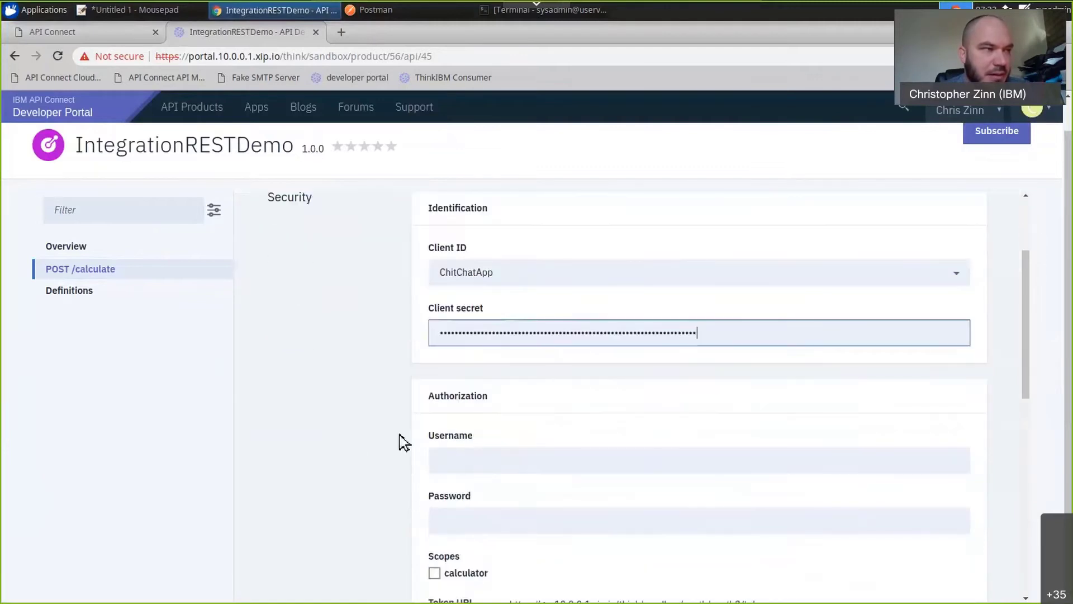
scroll(481, 400, "down", 1)
left_click(488, 391)
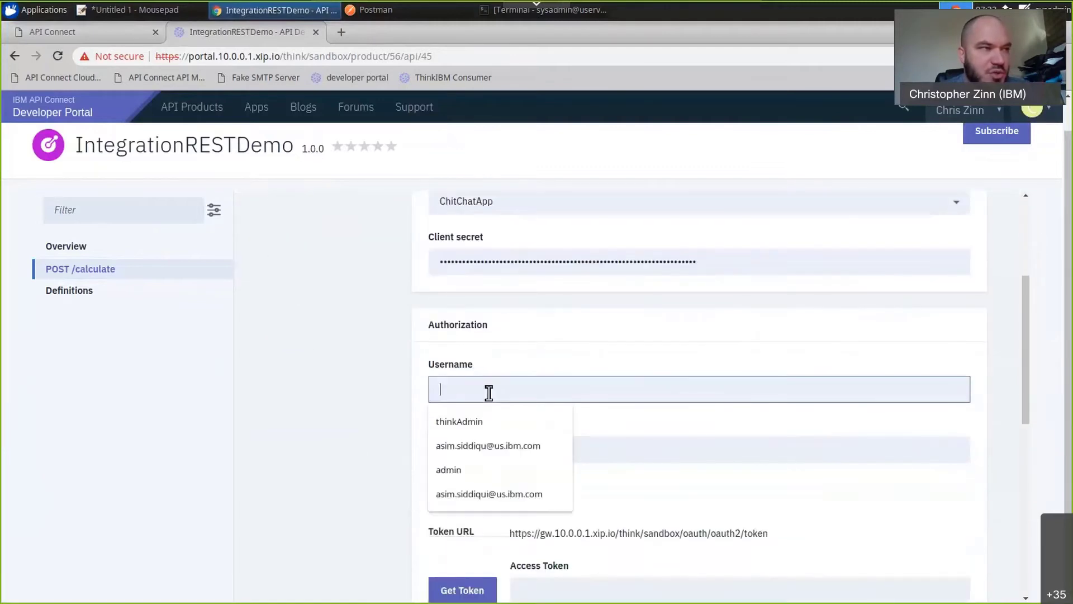
left_click(472, 423)
left_click(486, 452)
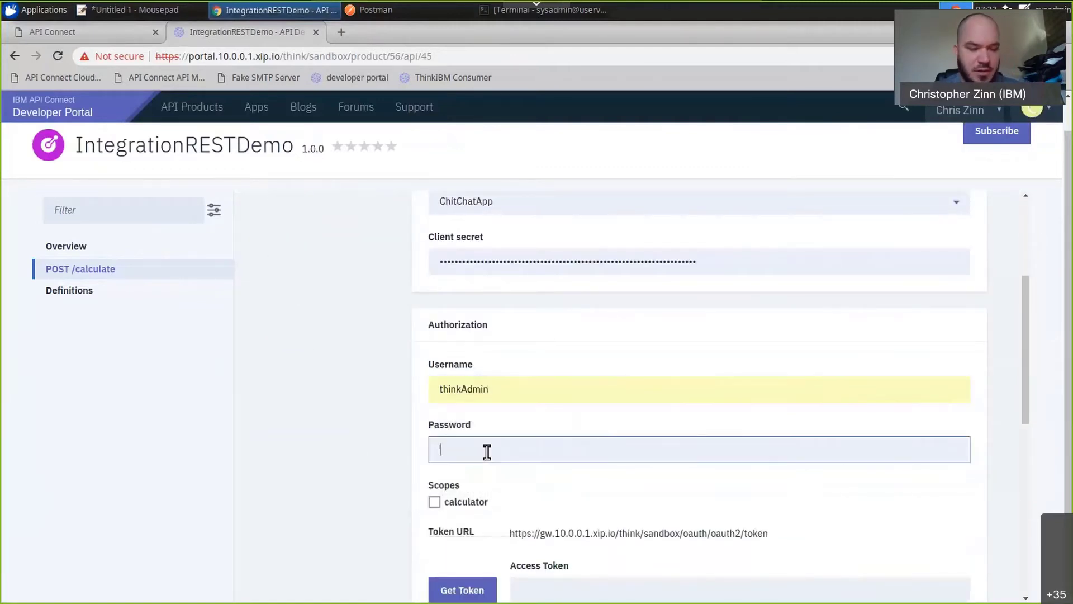
type("••••••")
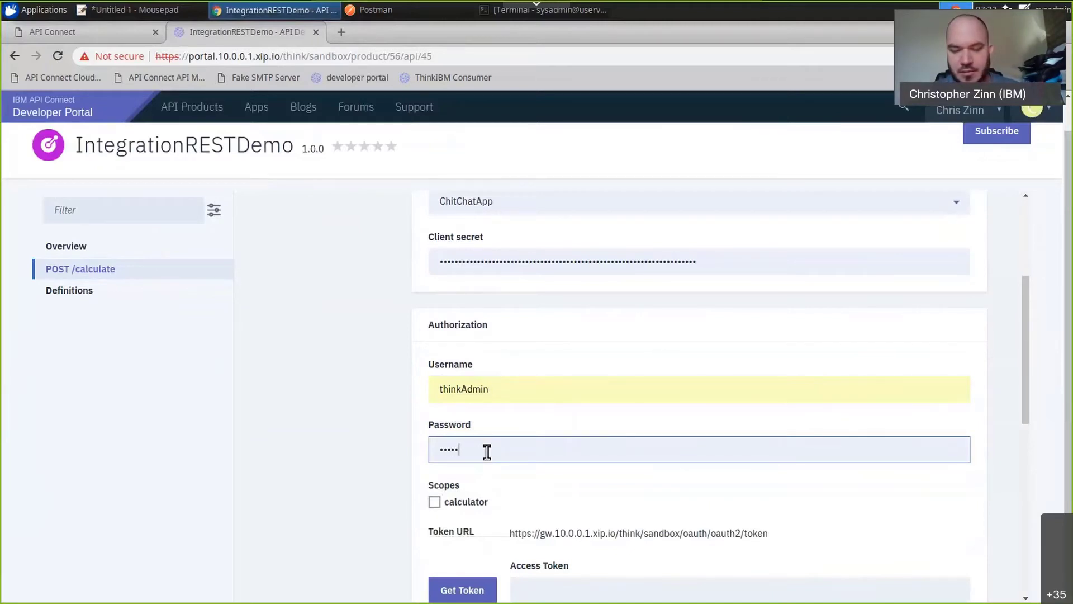
type("•••••")
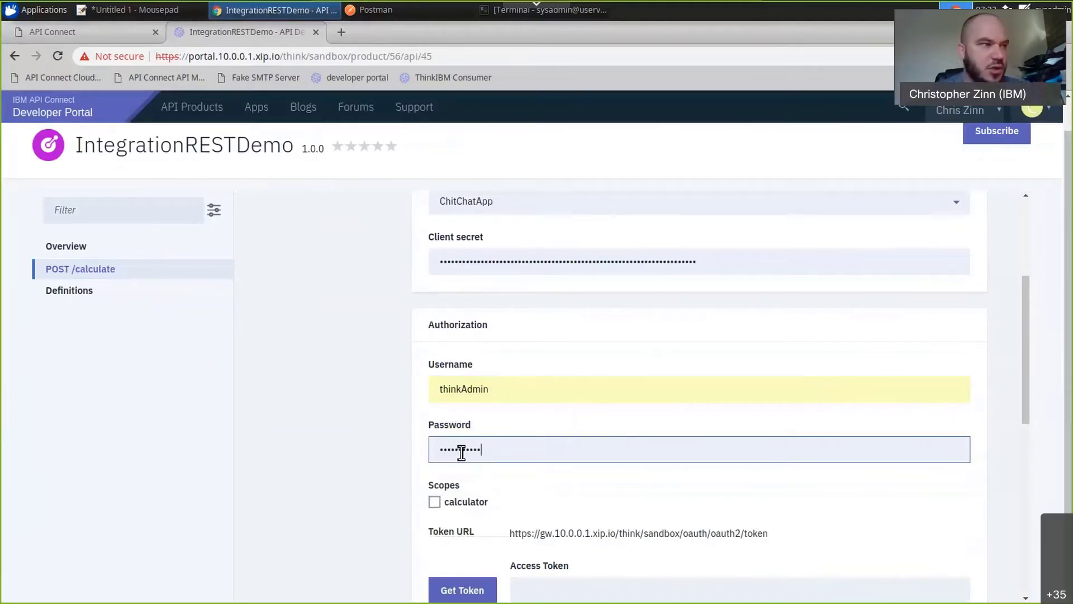
Select the calculator scope and request an OAuth access token for the test call.
scroll(424, 452, "down", 3)
left_click(435, 399)
left_click(435, 398)
left_click(446, 479)
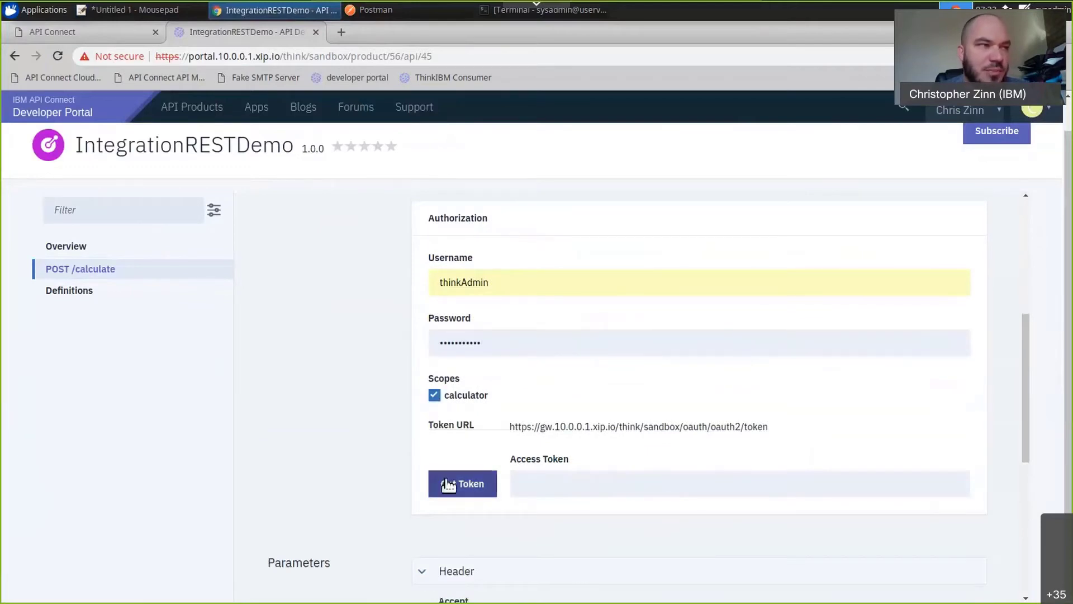
scroll(376, 452, "down", 3)
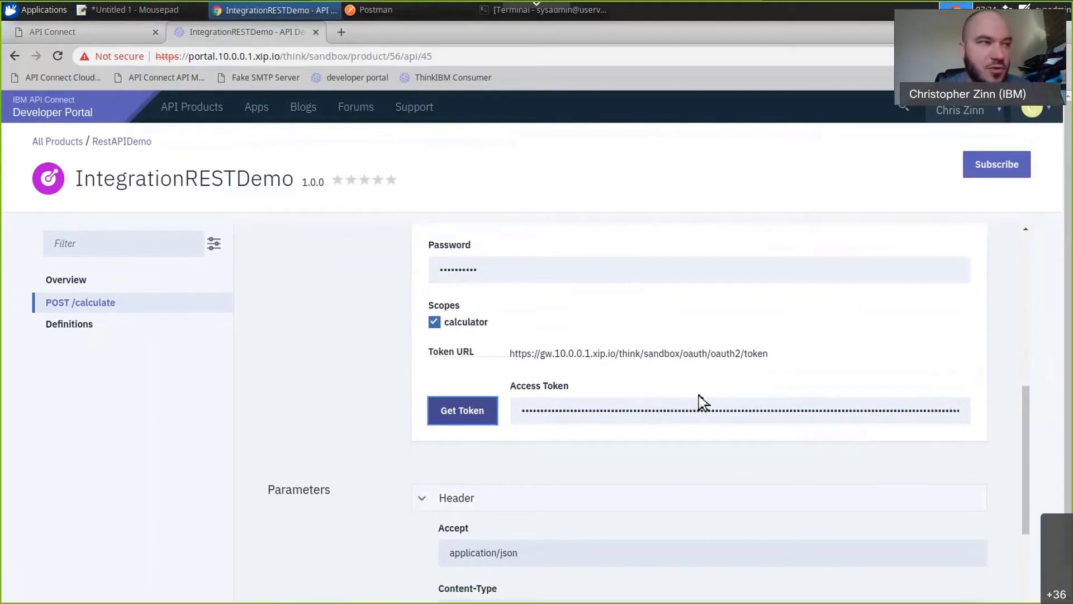
scroll(671, 347, "down", 3)
scroll(670, 343, "down", 2)
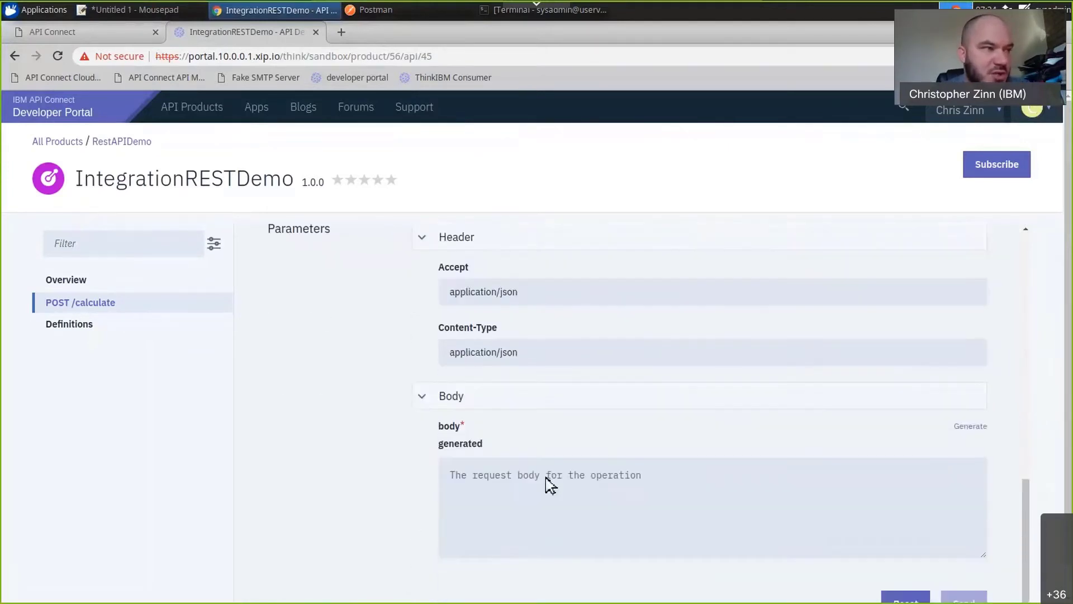
Switch to Postman and copy the JSON body with field1 and field2 from the API Connect API request.
left_click(479, 482)
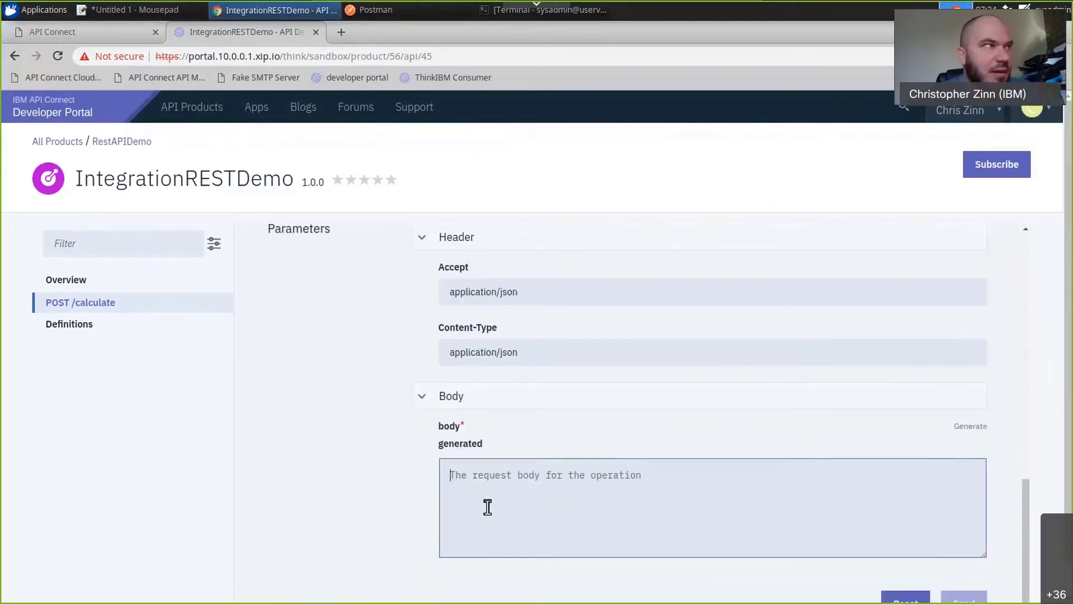
left_click(391, 10)
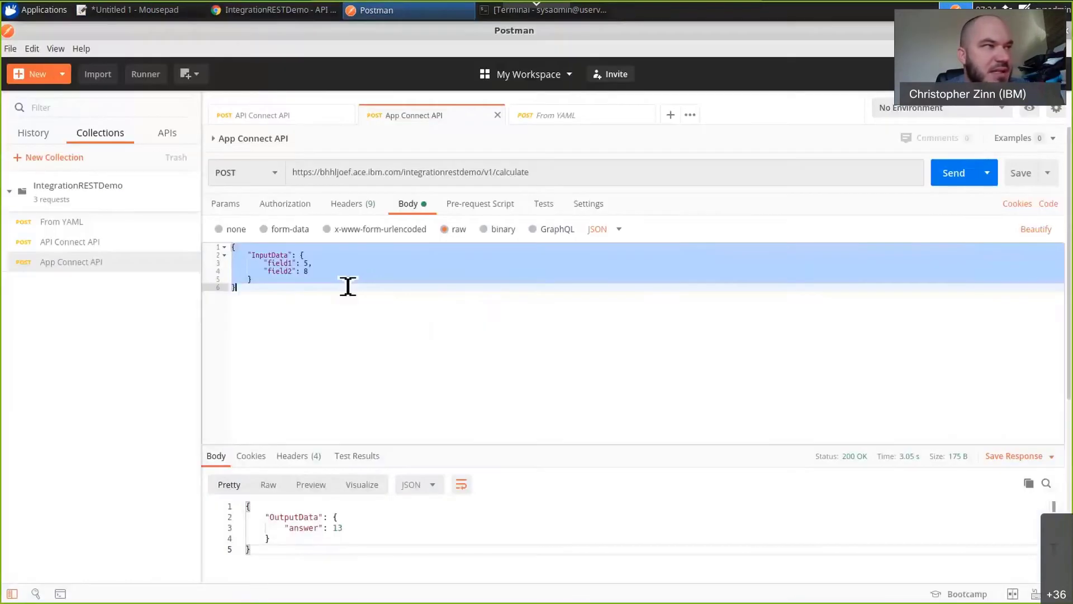
left_click(267, 295)
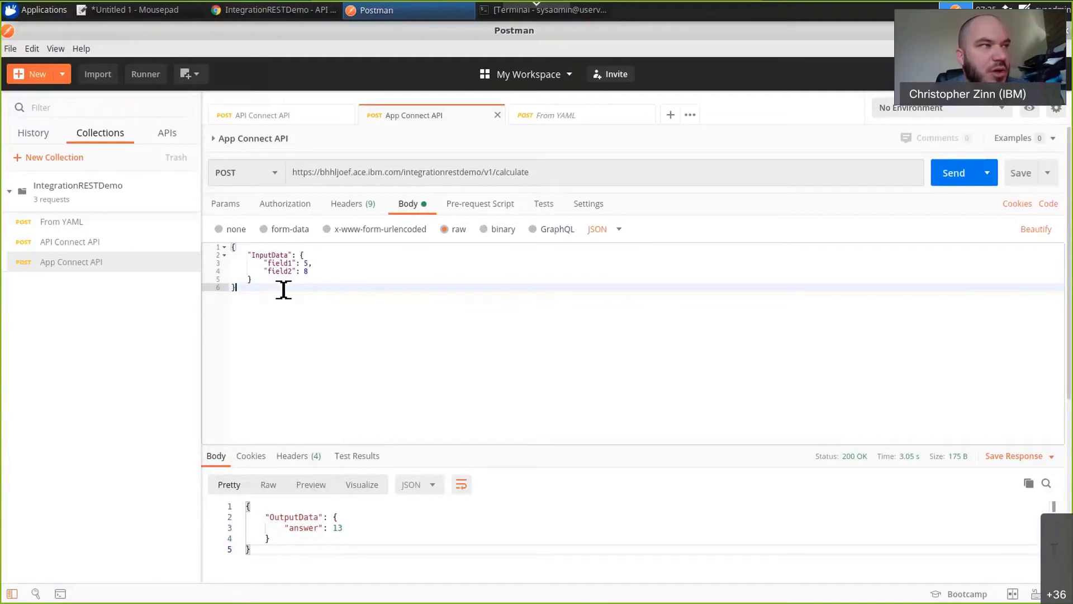
left_click(570, 116)
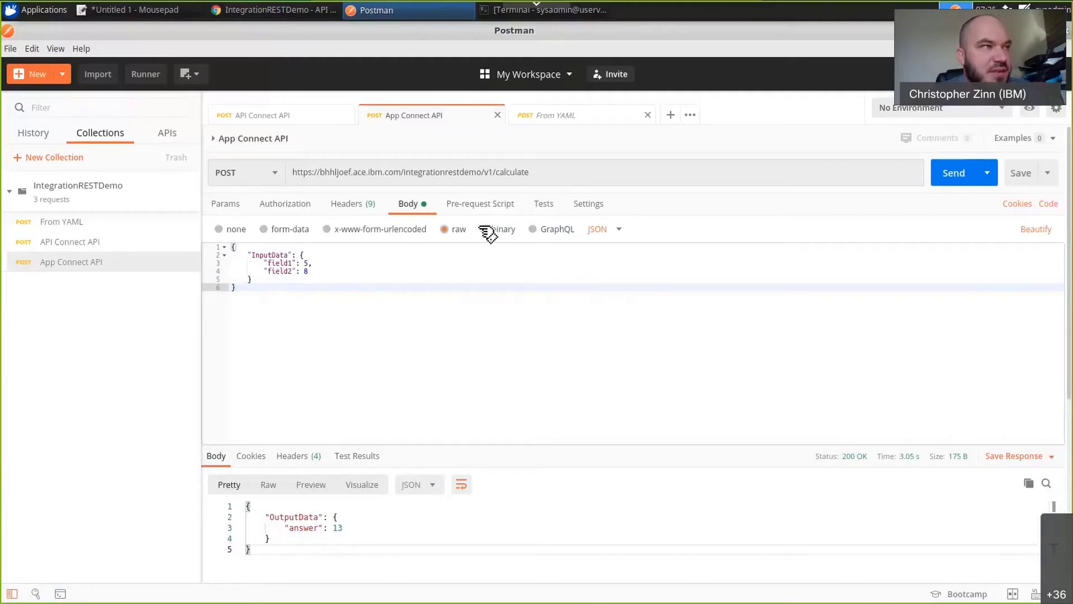
left_click(313, 117)
left_click_drag(263, 266, 234, 249)
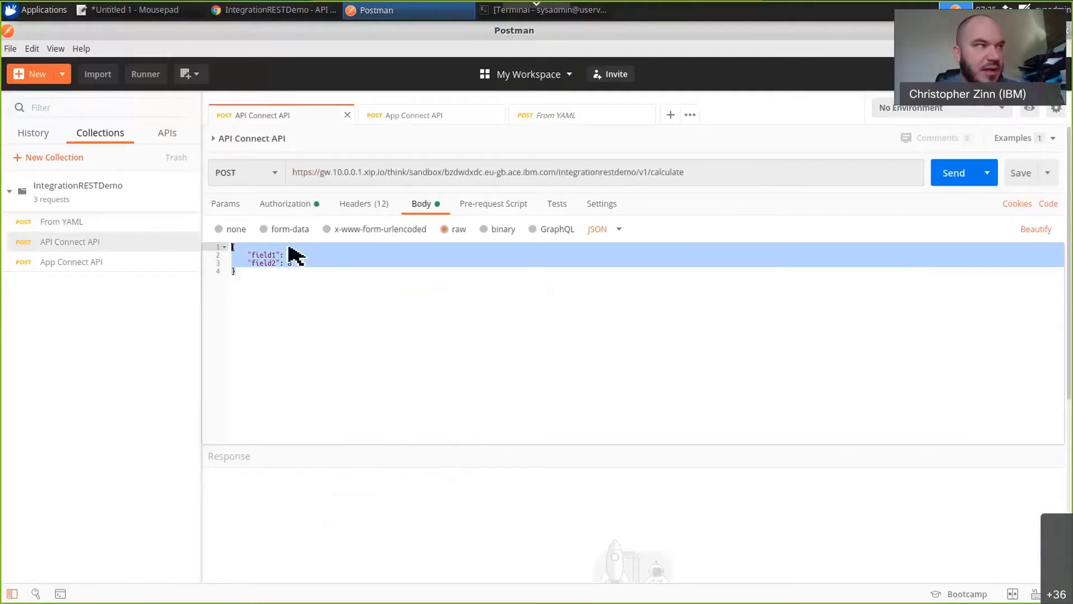
Return to the developer portal, paste the JSON with field1 5 and field2 8 as the POST /calculate body, and send the test call.
left_click(271, 12)
left_click(497, 473)
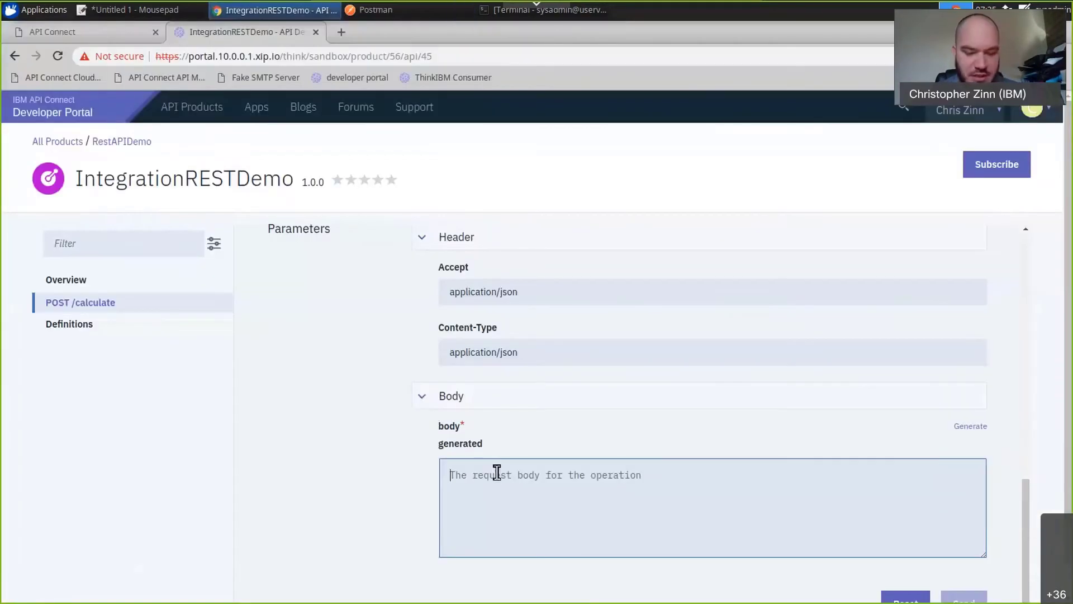
key("ctrl+v")
scroll(917, 584, "down", 1)
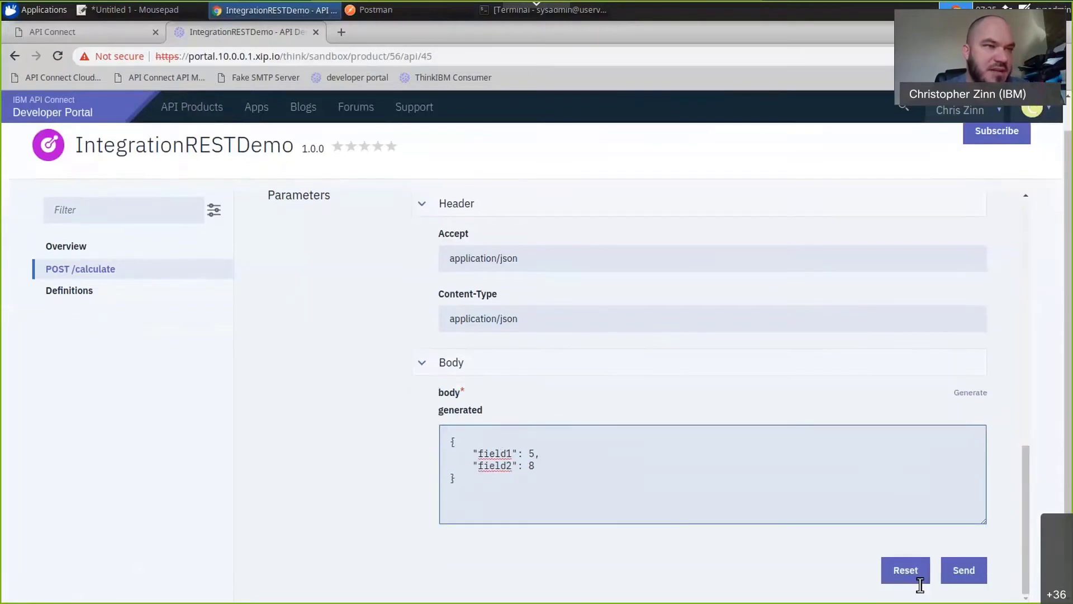
left_click(962, 571)
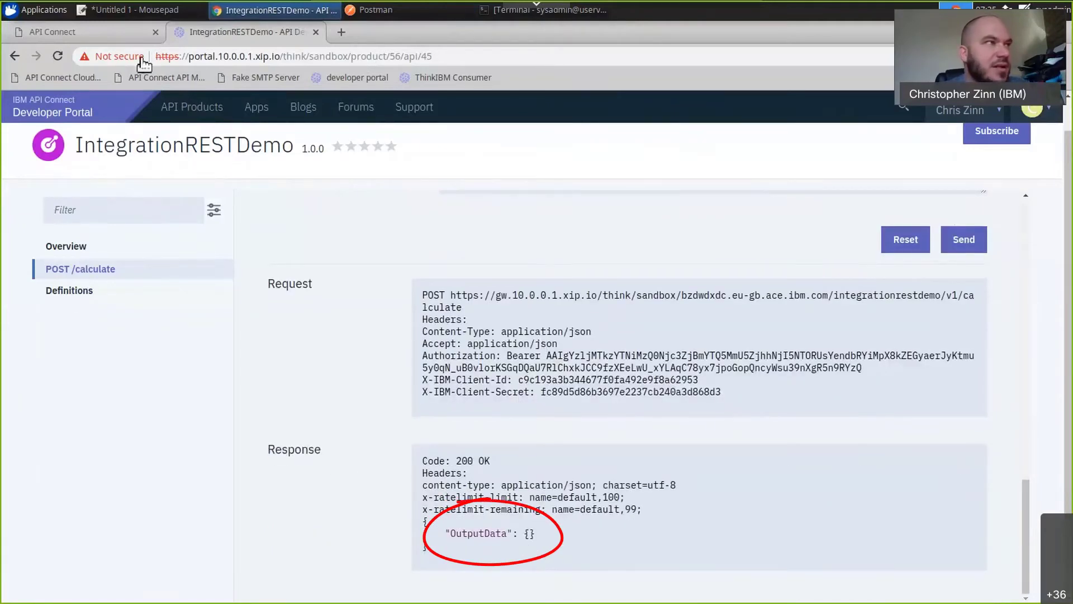
Return to API Manager and open the map policy in the IntegrationRESTDemo API's assembly.
left_click(123, 42)
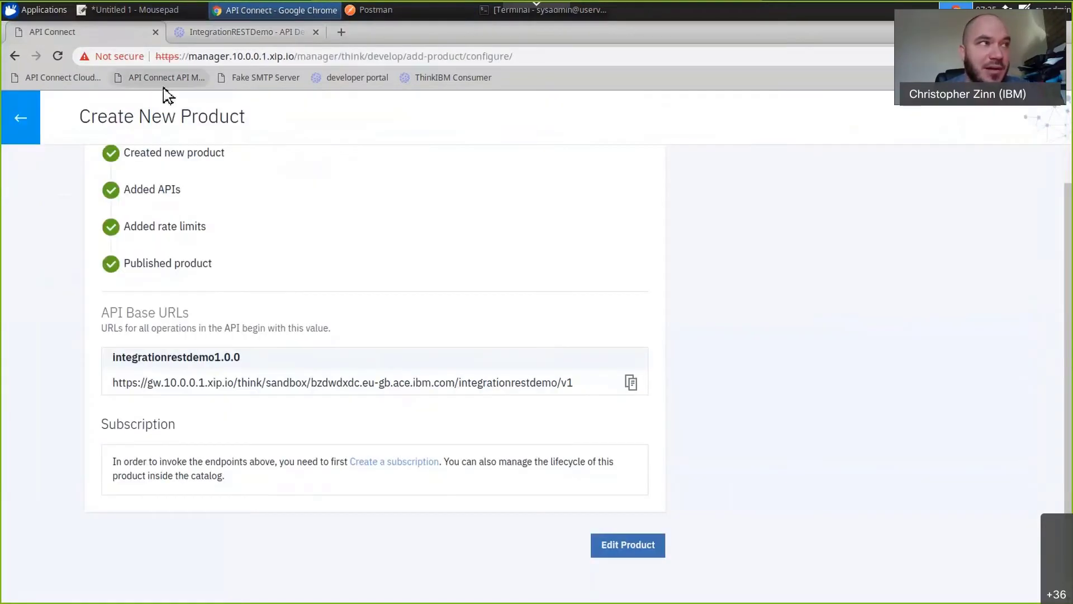
left_click(21, 118)
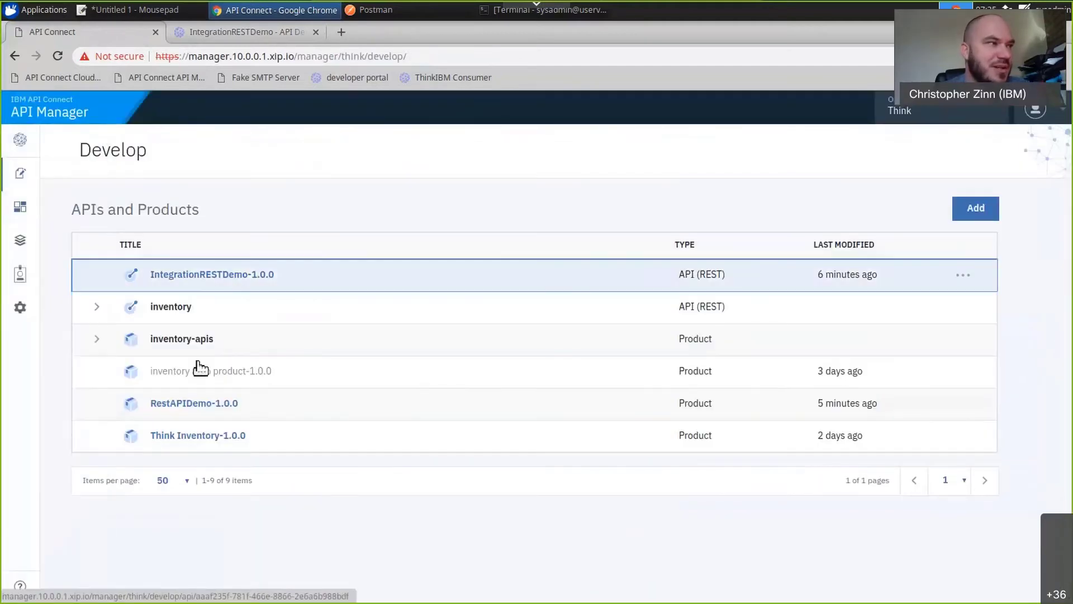
left_click(257, 275)
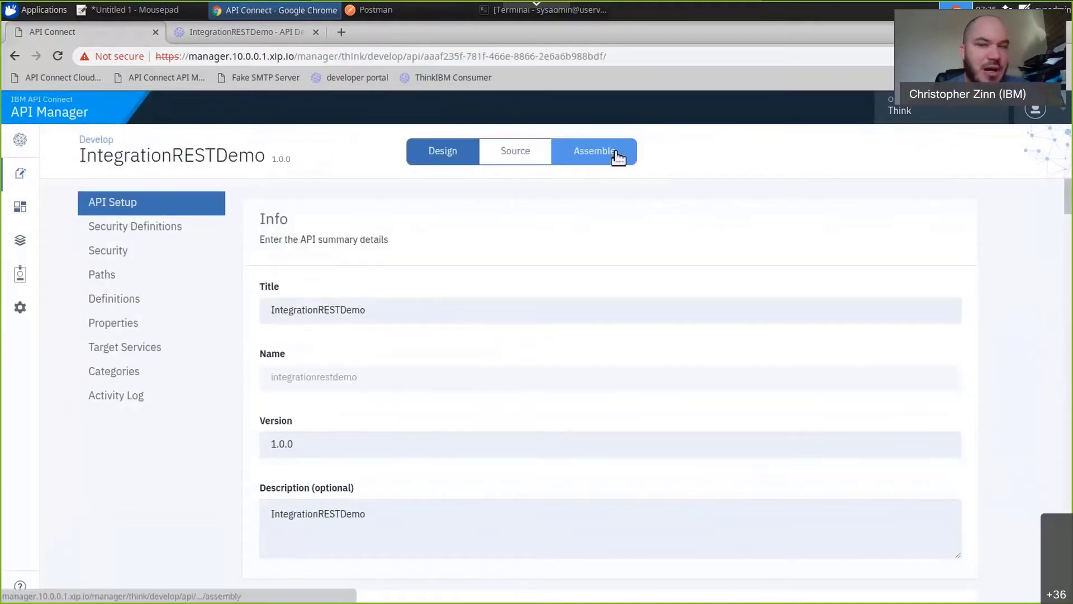
left_click(618, 157)
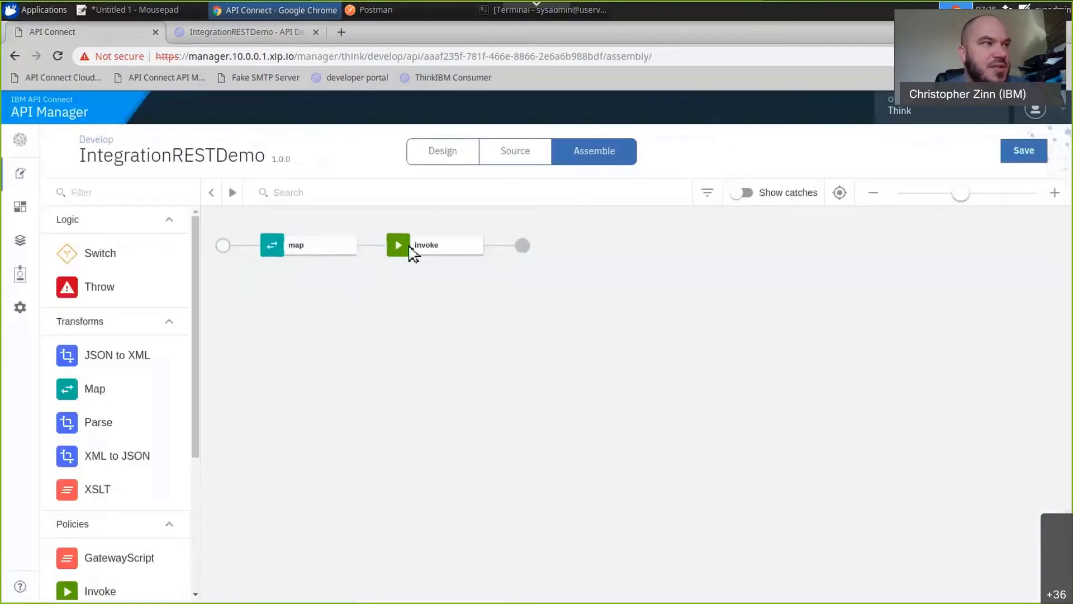
left_click(337, 256)
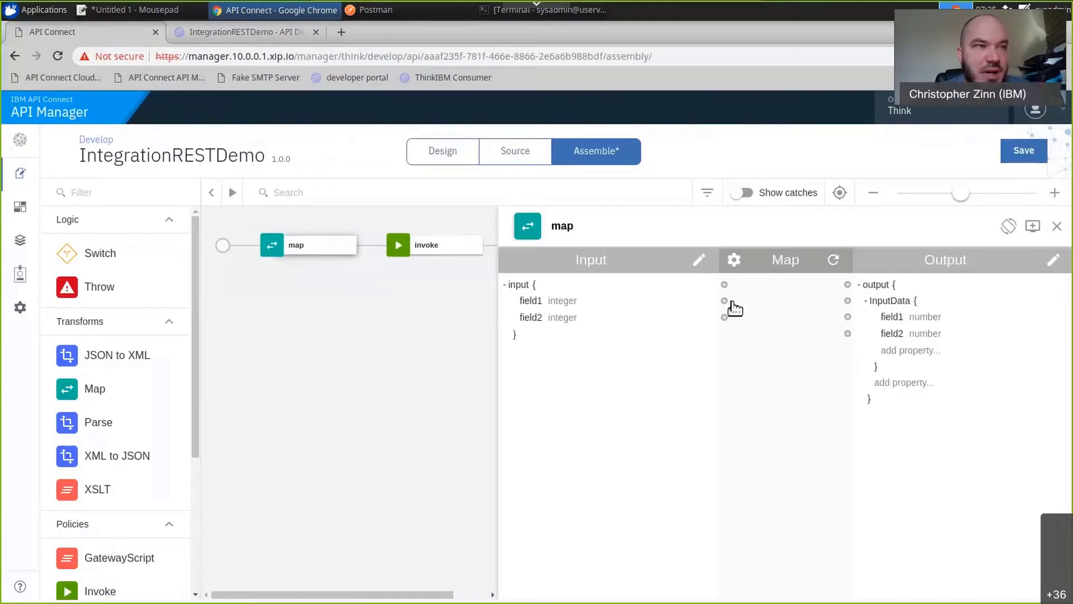
Map input field1 and field2 to the matching fields under the output's InputData, and save the API.
left_click(848, 317)
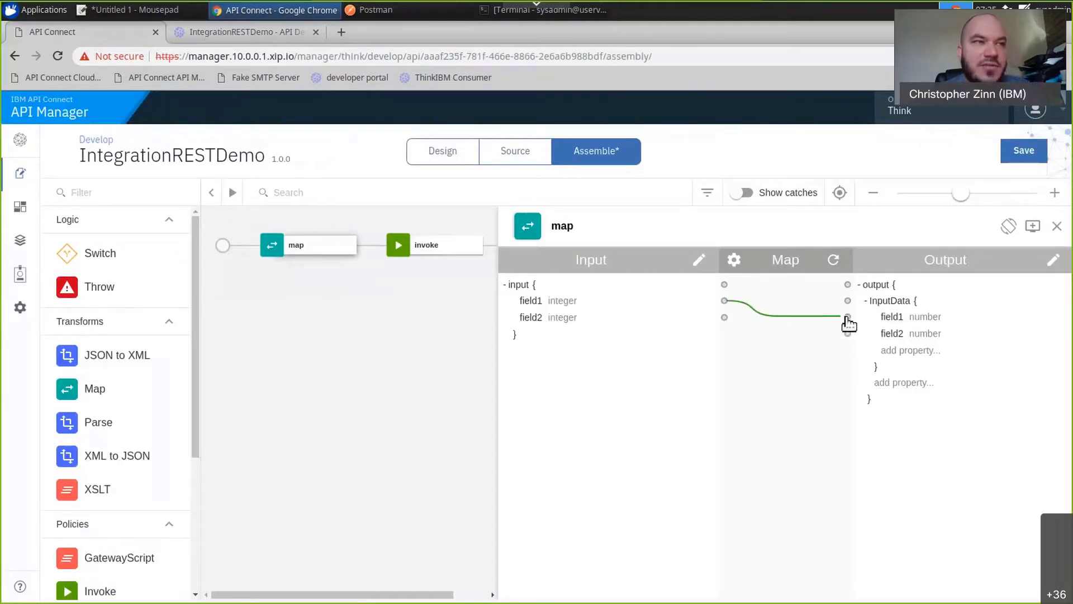
left_click(724, 318)
left_click(848, 334)
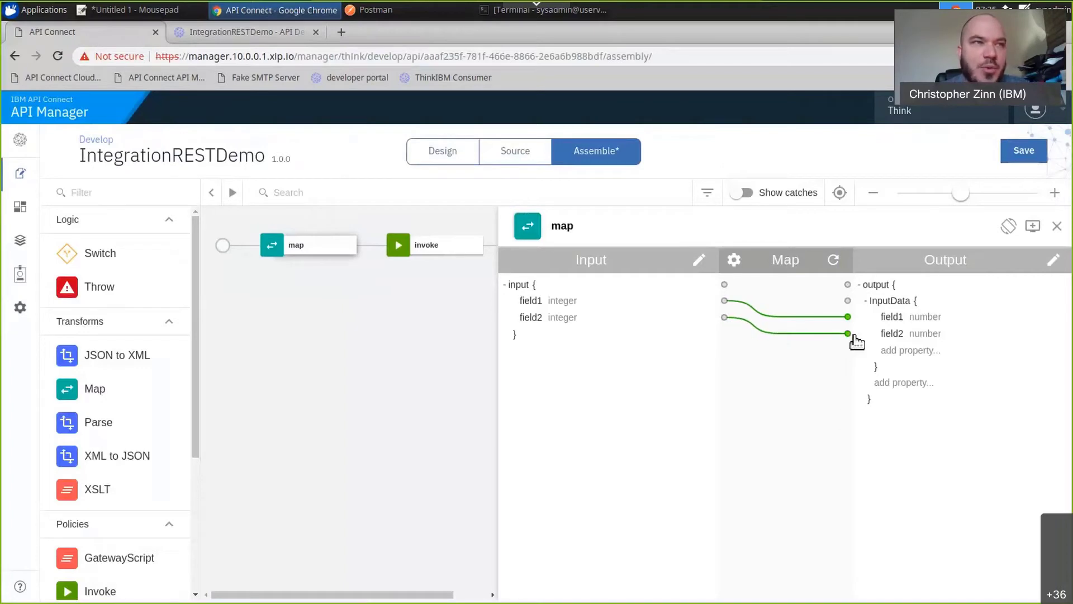
left_click(1018, 156)
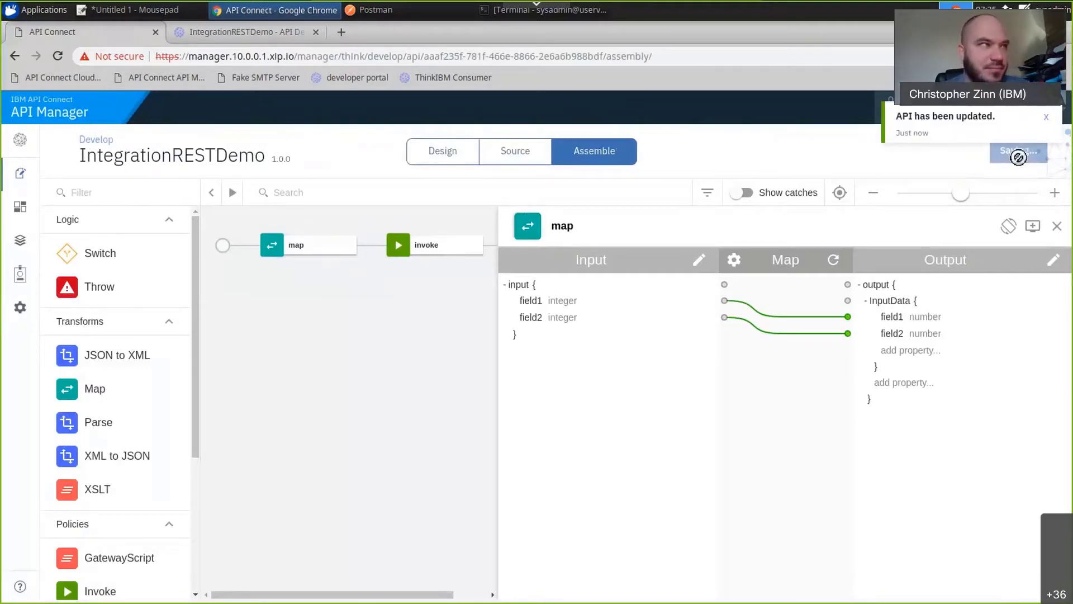
Republish the RestAPIDemo-1.0.0 product to the Sandbox catalog.
mouse_move(59, 180)
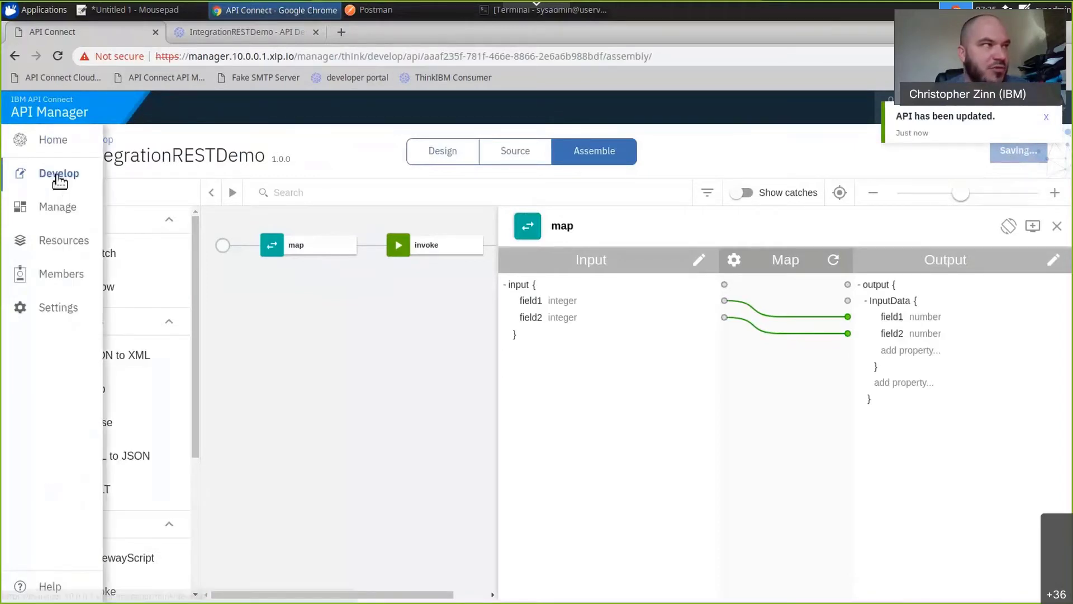
left_click(59, 180)
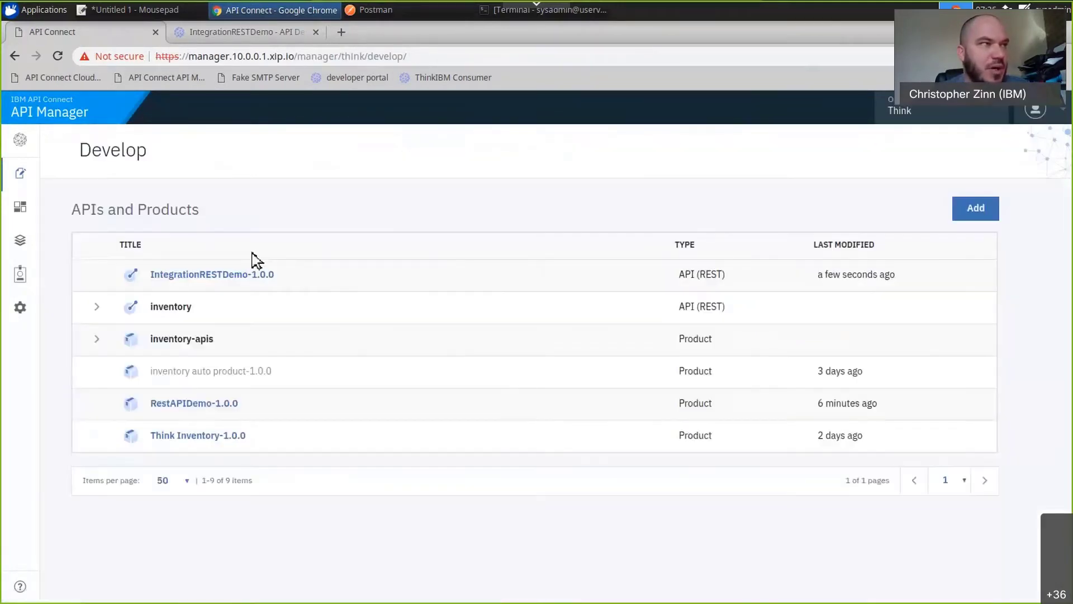
mouse_move(560, 403)
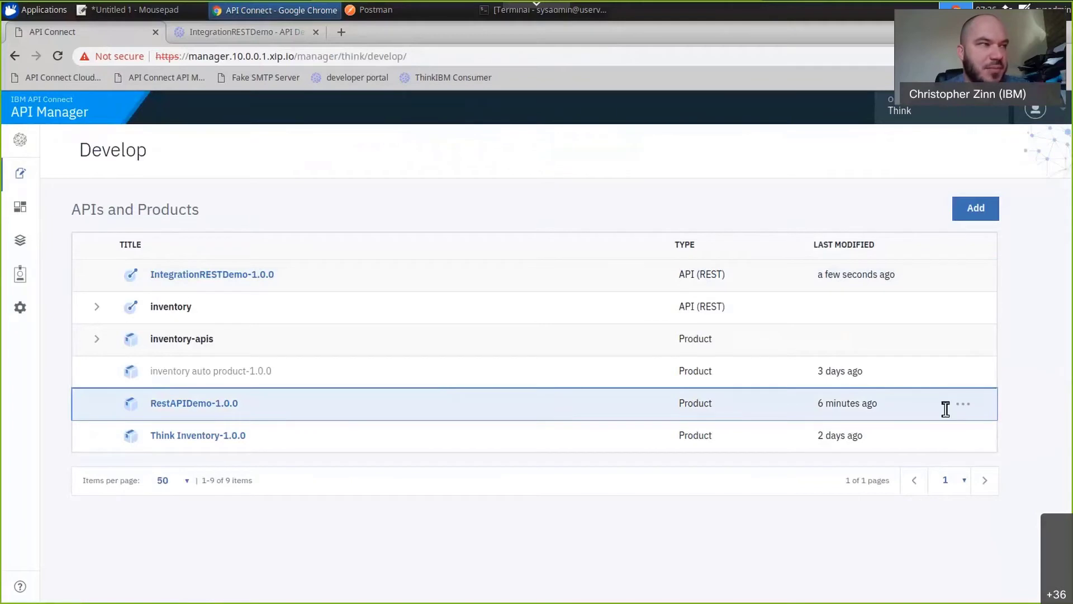
left_click(970, 405)
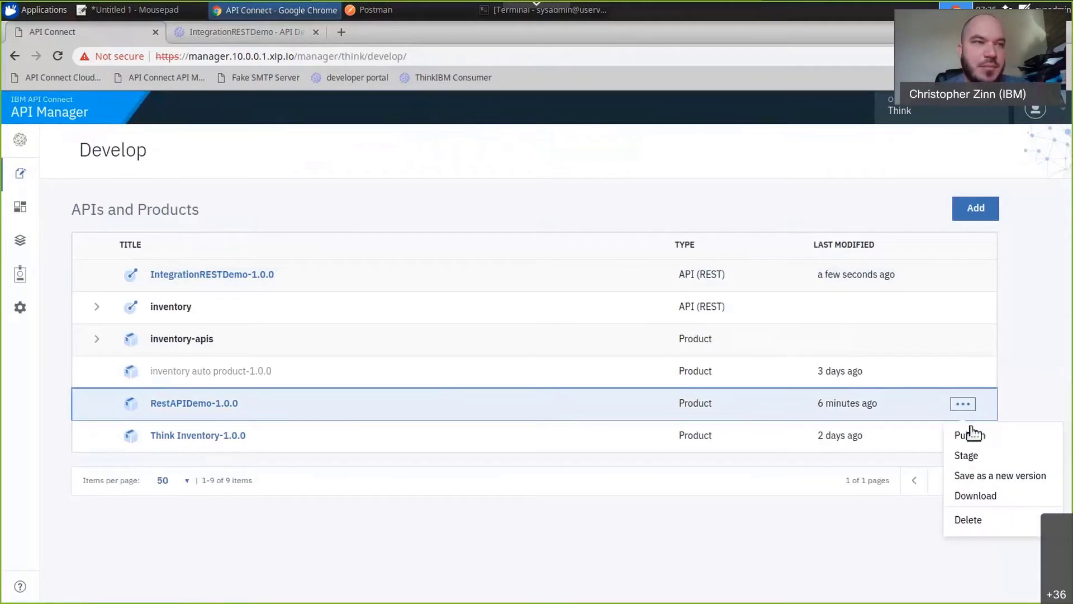
left_click(972, 436)
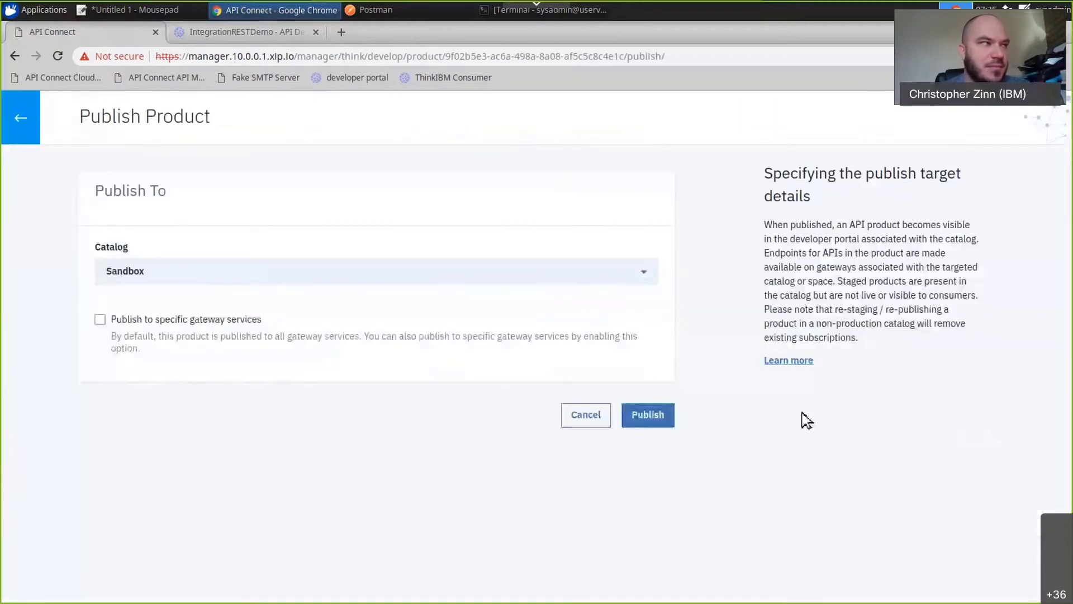
left_click(638, 414)
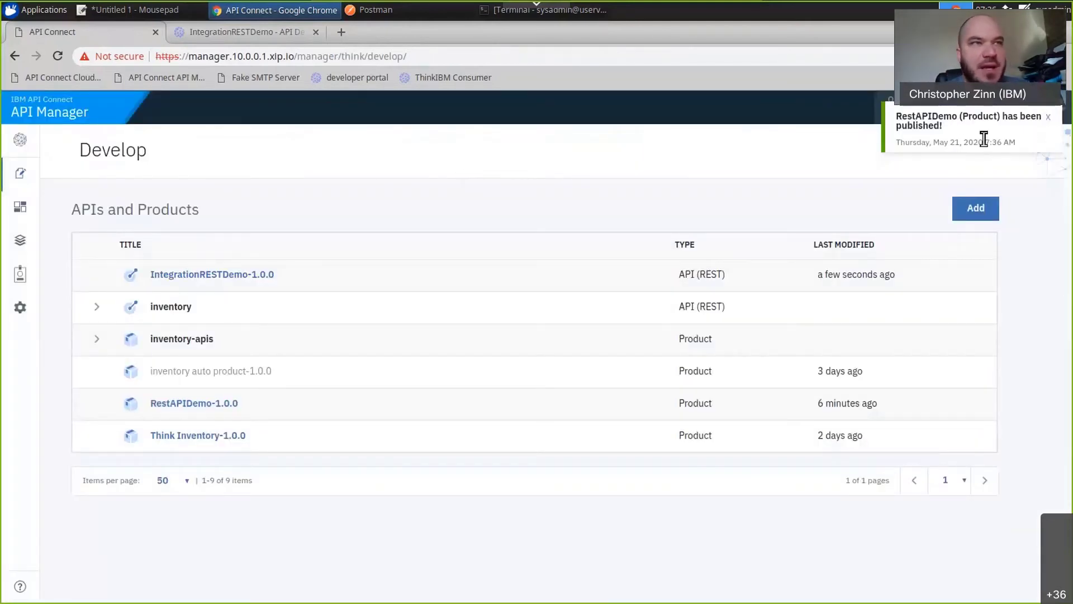
Check ChitChatApp's product subscriptions in the developer portal.
left_click(234, 33)
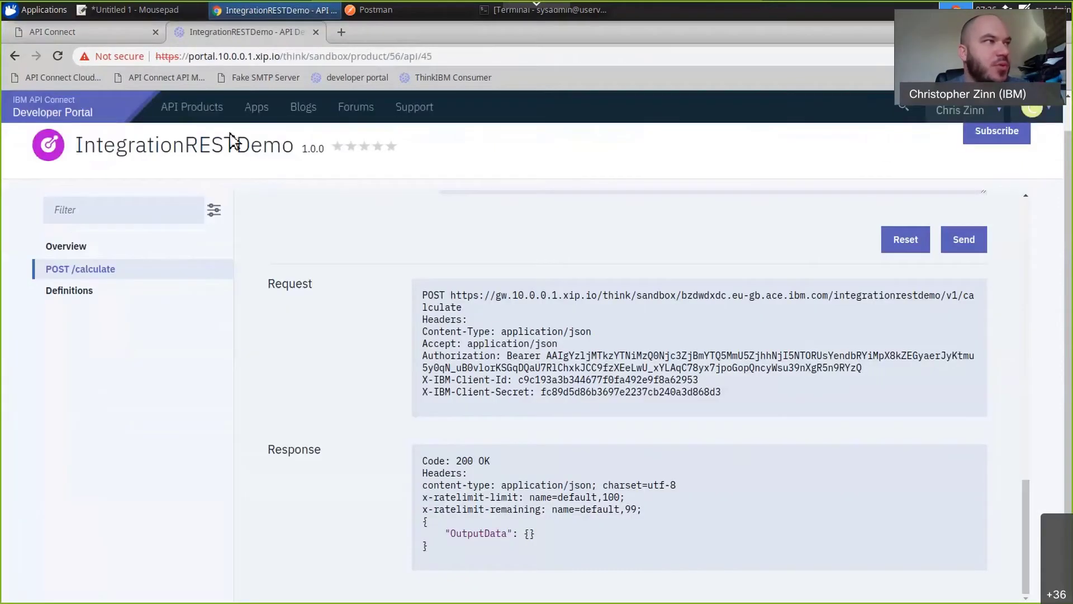
left_click(206, 104)
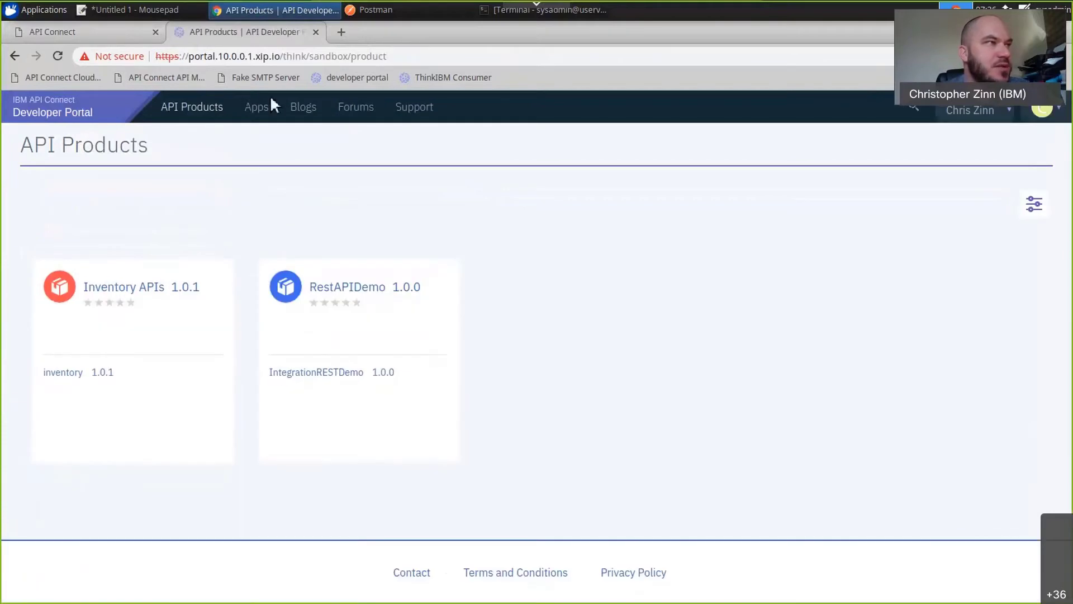
left_click(259, 112)
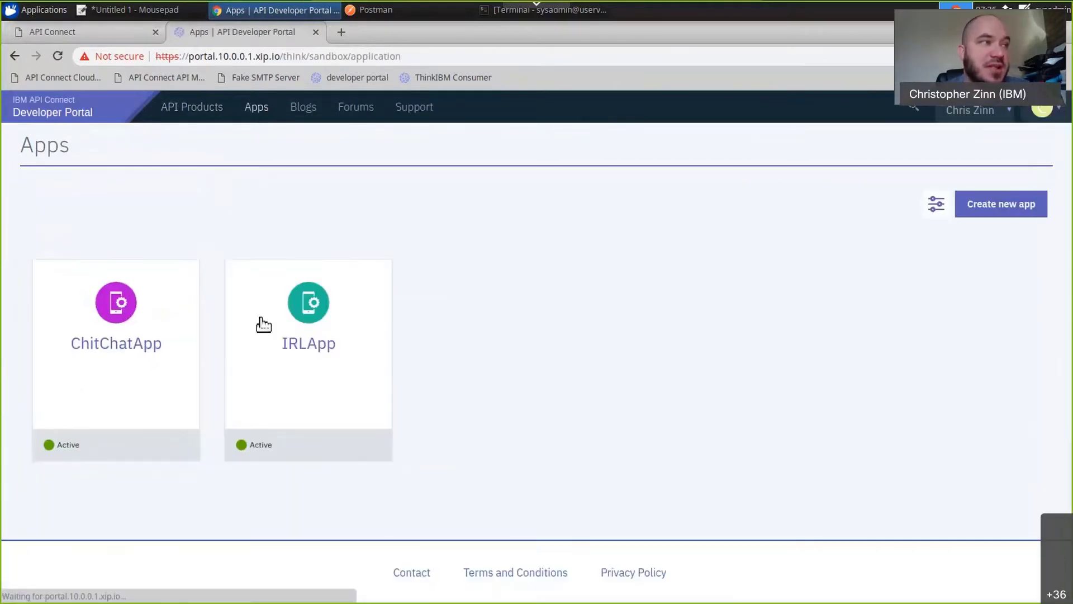
left_click(128, 356)
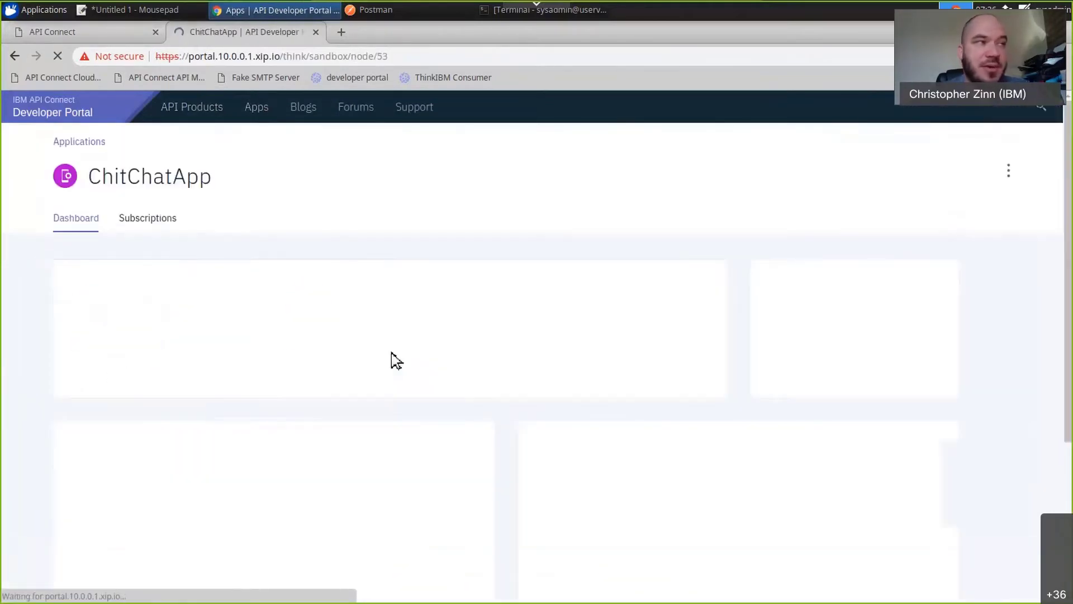
left_click(144, 224)
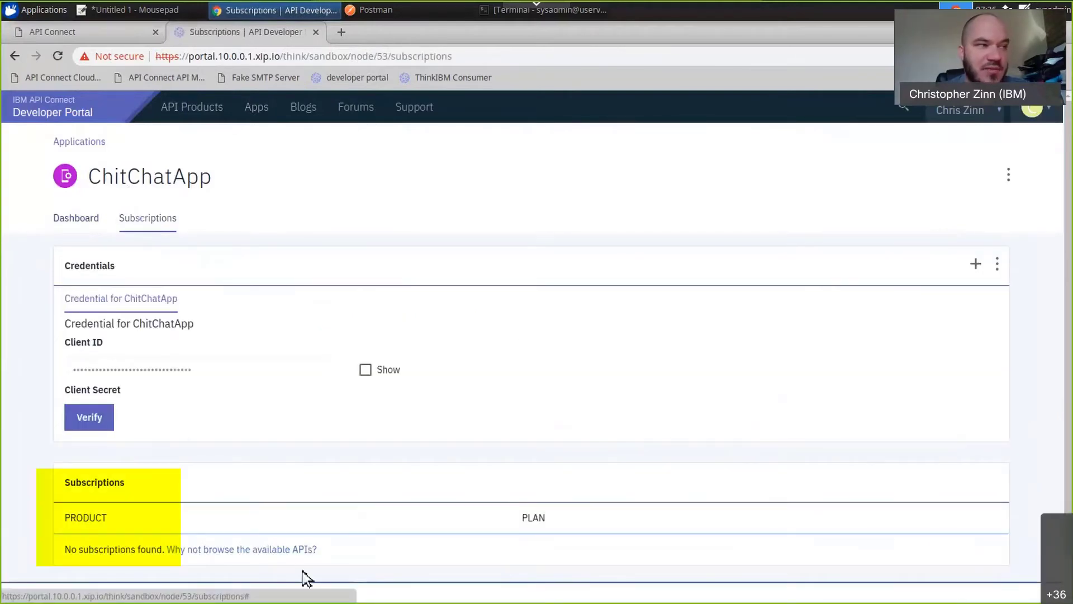
Subscribe ChitChatApp to the Free Plan of the RestAPIDemo product.
left_click(183, 115)
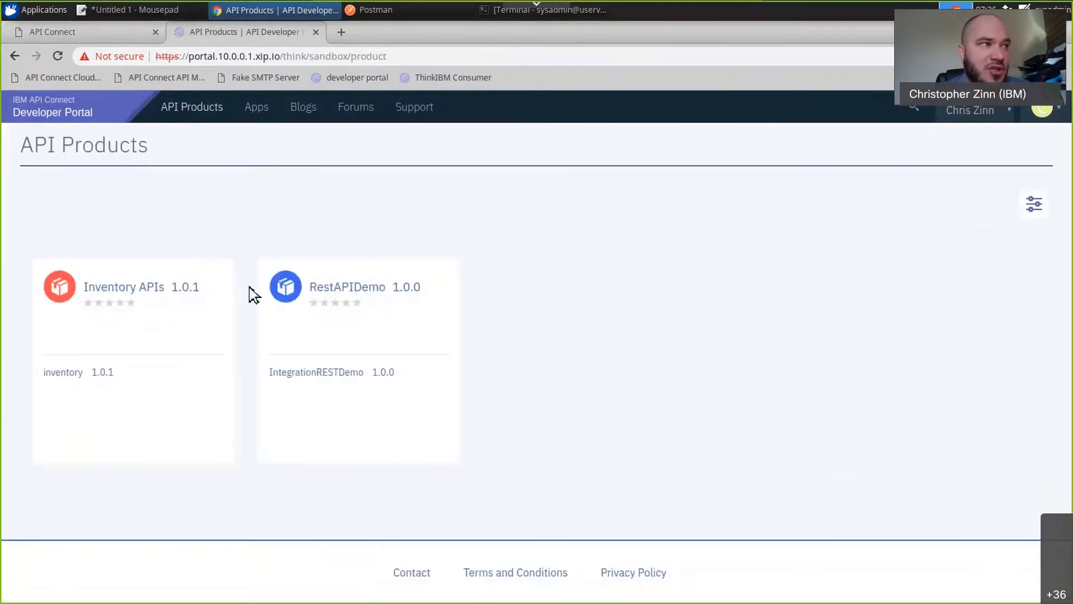
left_click(329, 295)
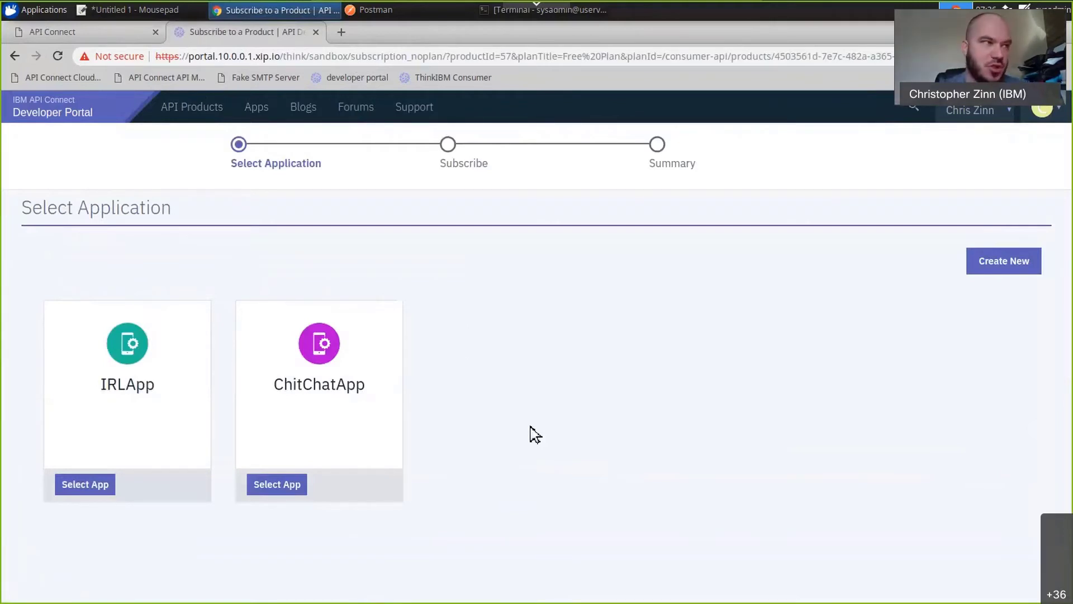
left_click(273, 491)
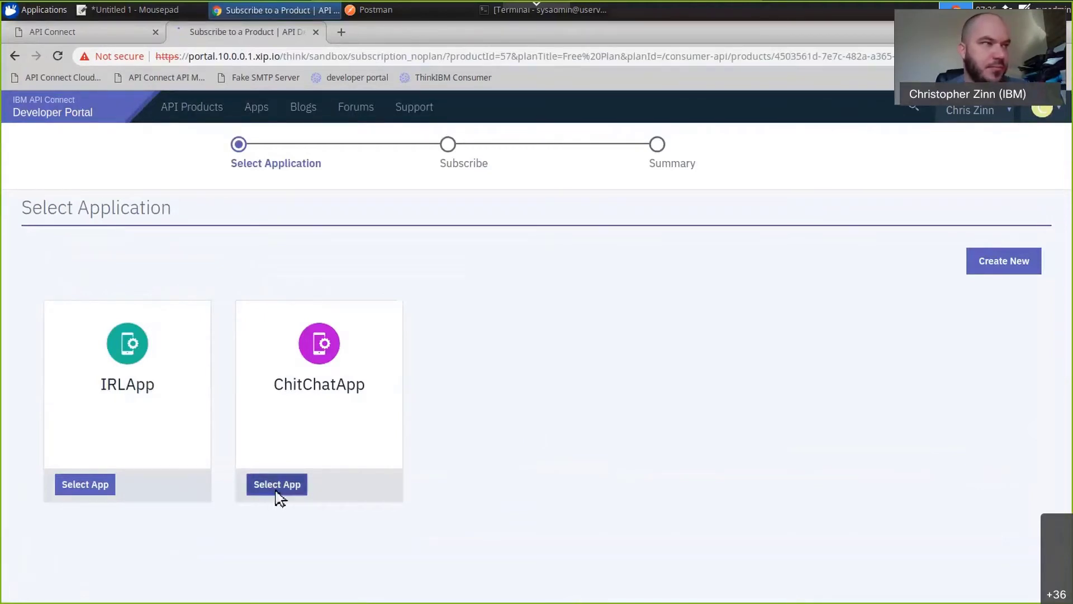
left_click(658, 534)
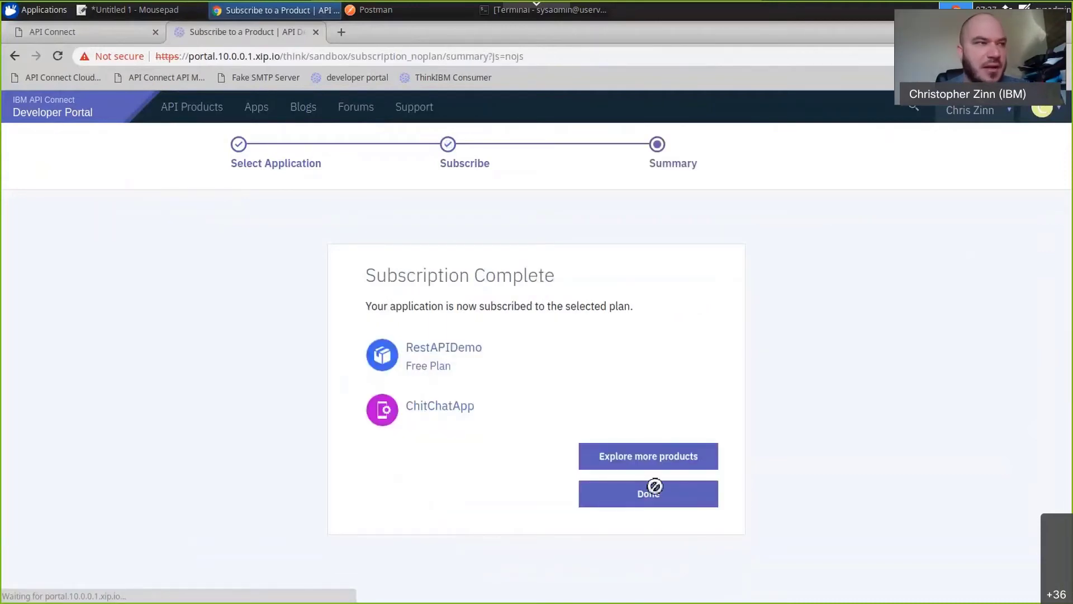
Open the test form for IntegrationRESTDemo's POST /calculate operation from the RestAPIDemo product, then return to API Manager.
left_click(471, 351)
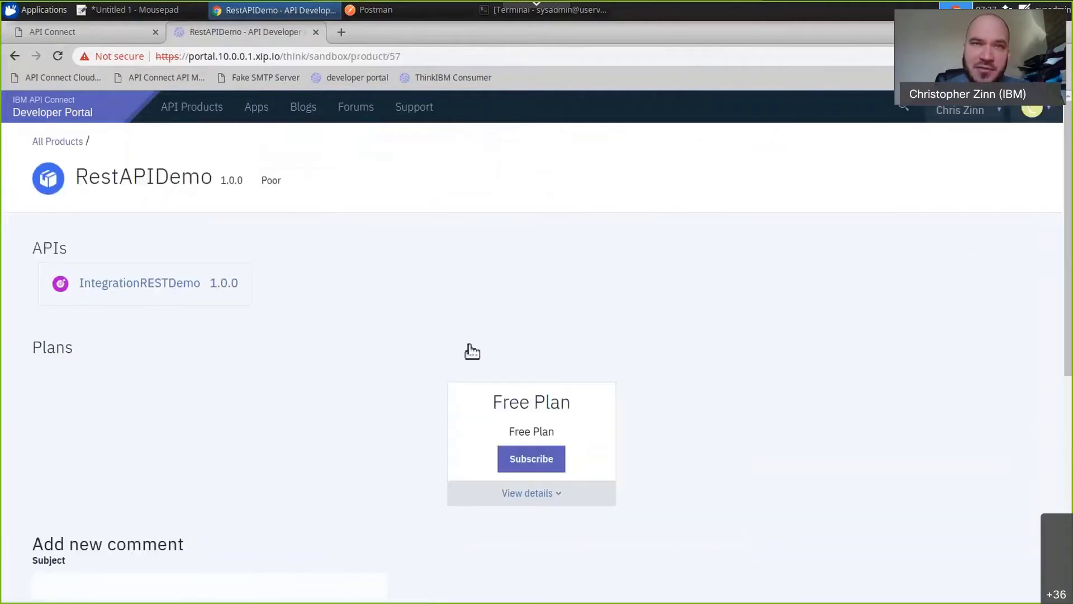
left_click(222, 289)
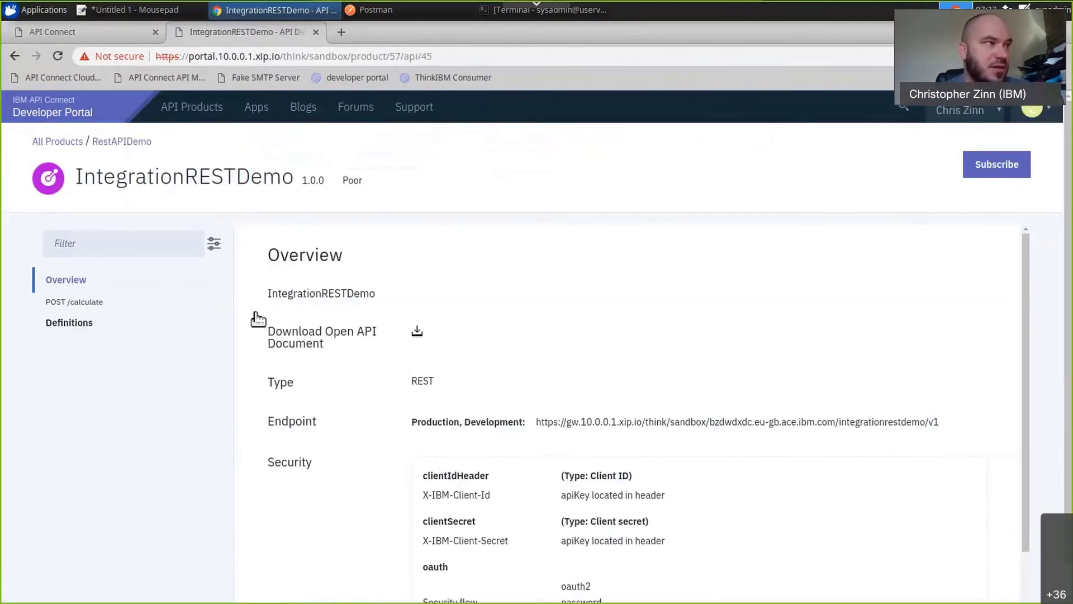
left_click(148, 298)
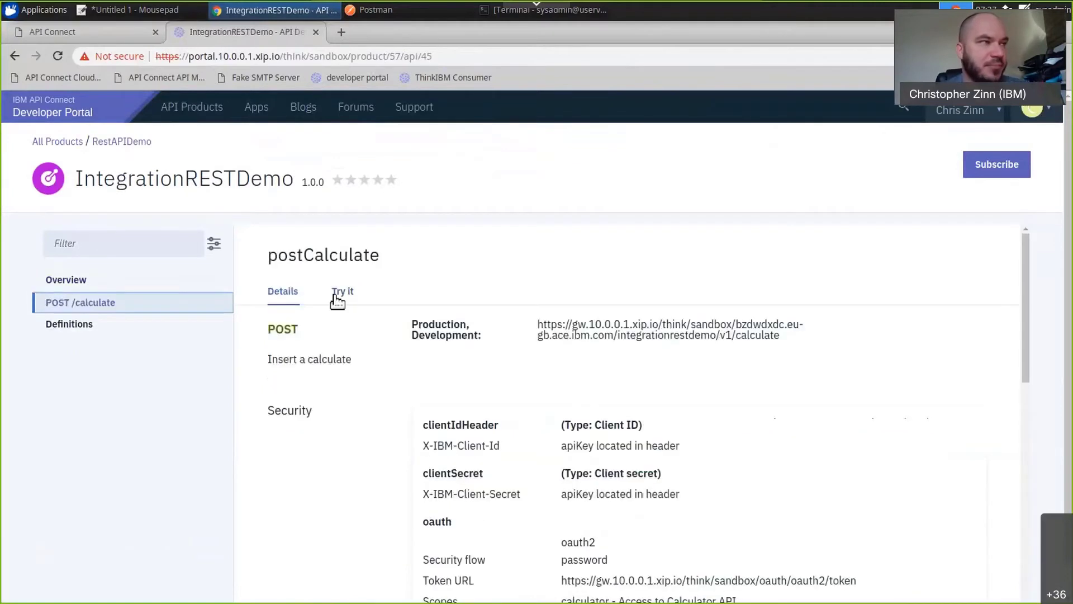
left_click(340, 292)
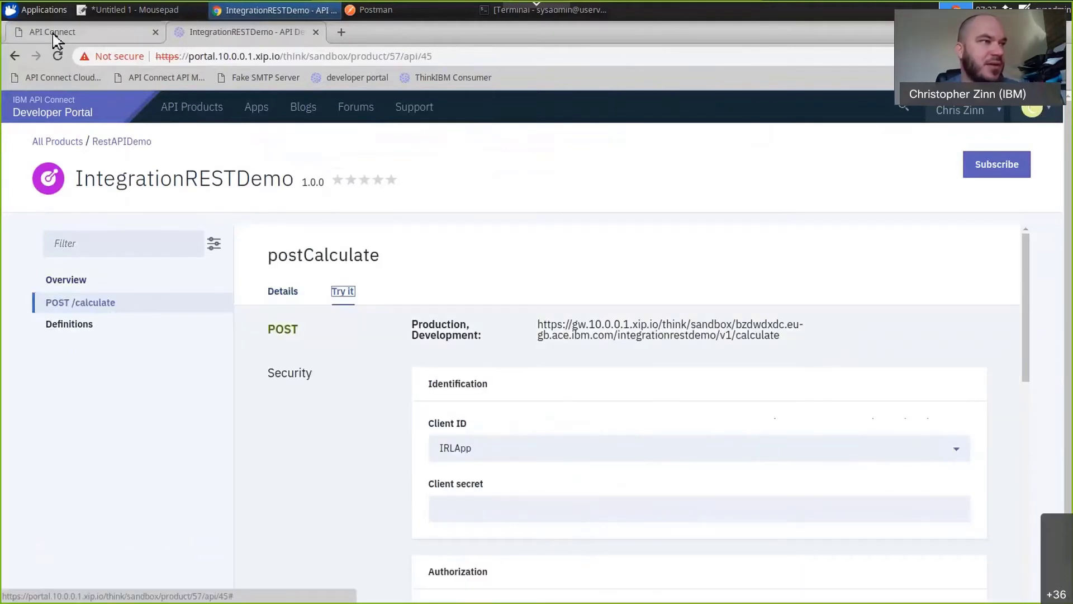
left_click(52, 34)
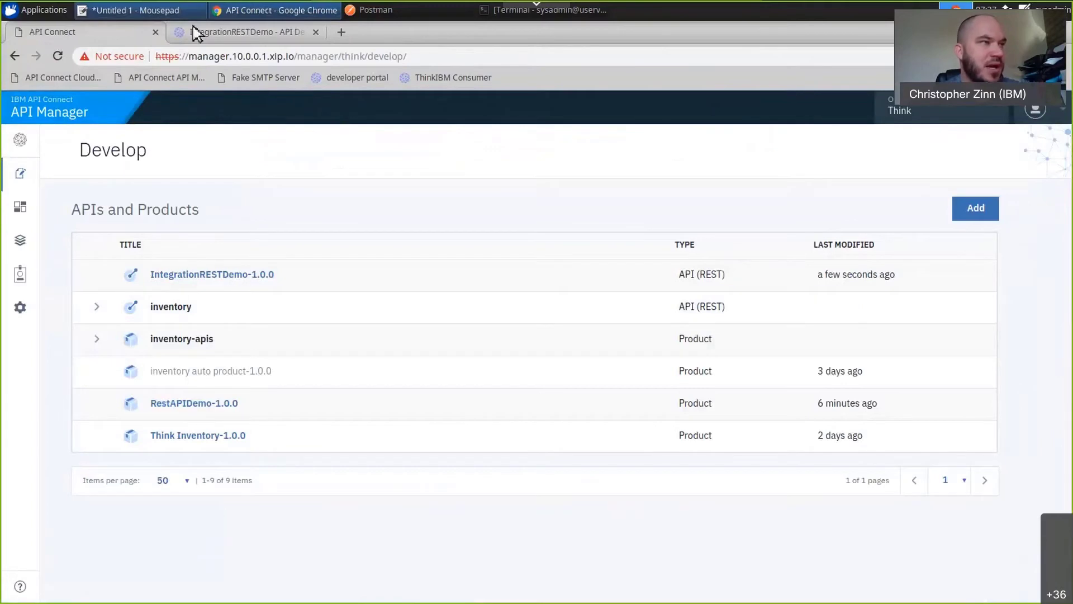
Copy the client secret from the Mousepad notes, choose ChitChatApp as the postCalculate client ID in the developer portal, and paste the client secret.
left_click(195, 8)
double_click(502, 317)
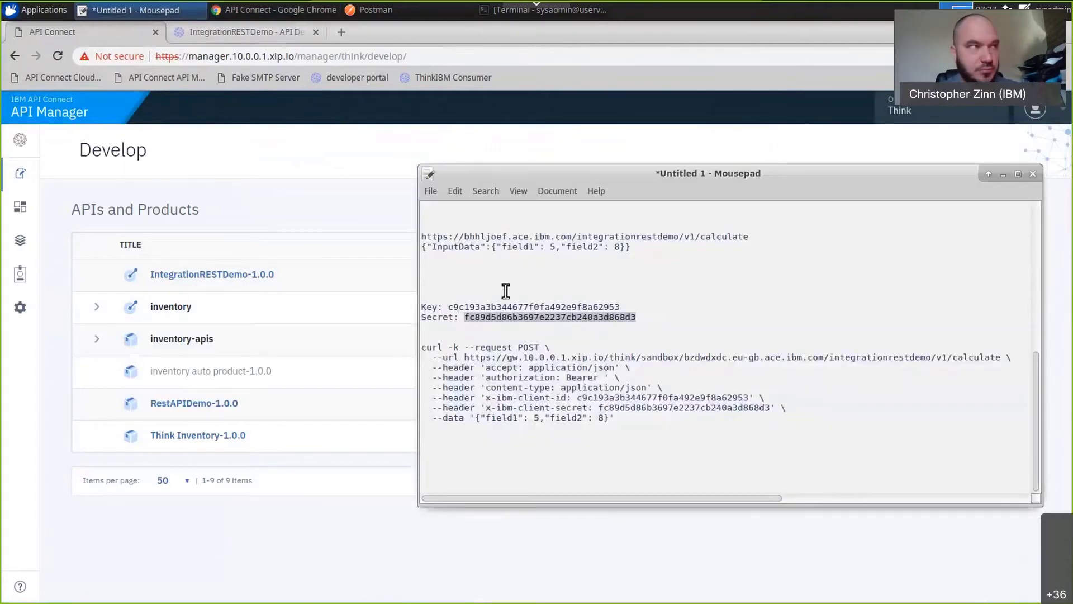
left_click(279, 35)
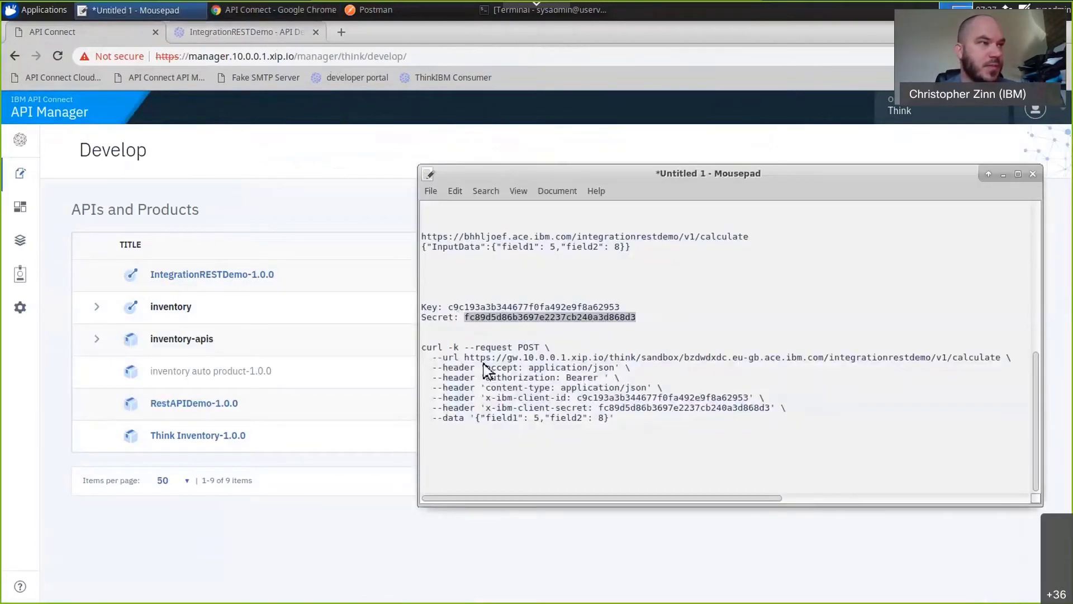
left_click(487, 458)
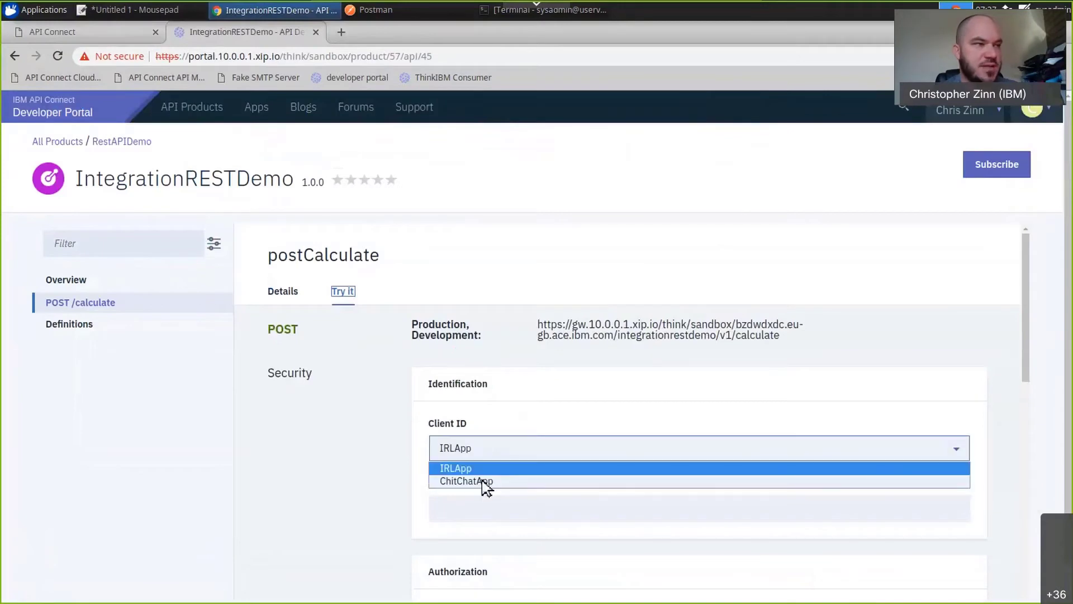
left_click(485, 481)
left_click(488, 506)
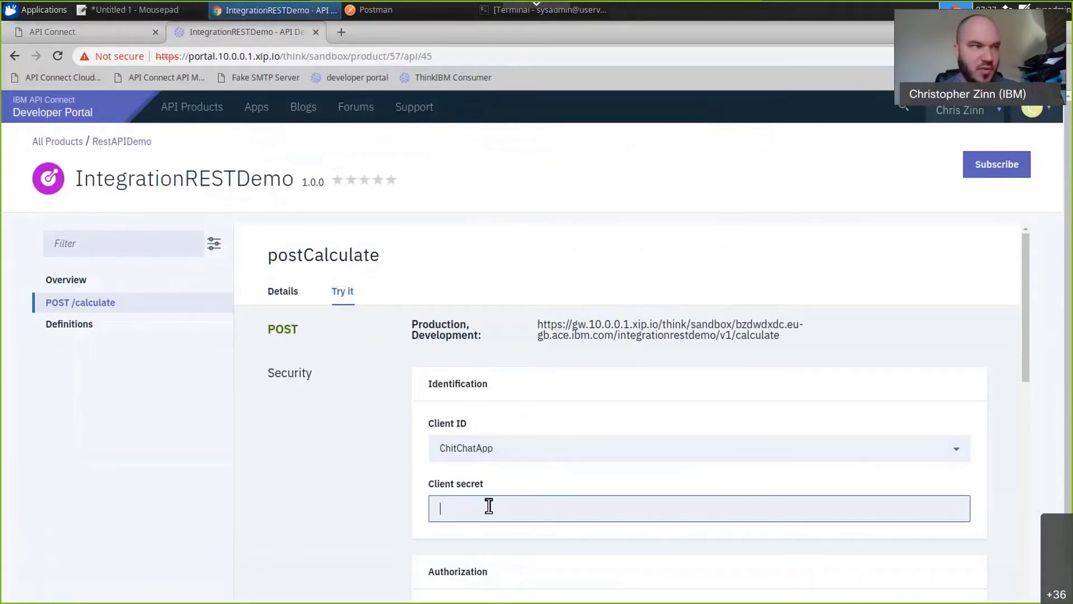
key("ctrl+v")
Try to get an access token with username thinkAdmin, the account password and the calculator scope.
scroll(386, 505, "down", 3)
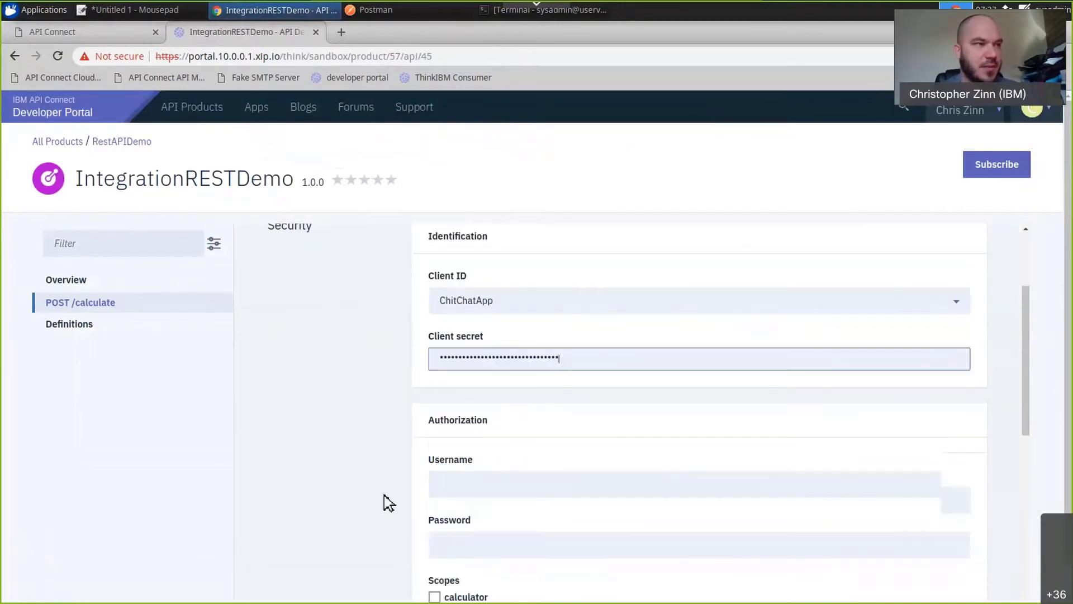
left_click(481, 462)
left_click(457, 489)
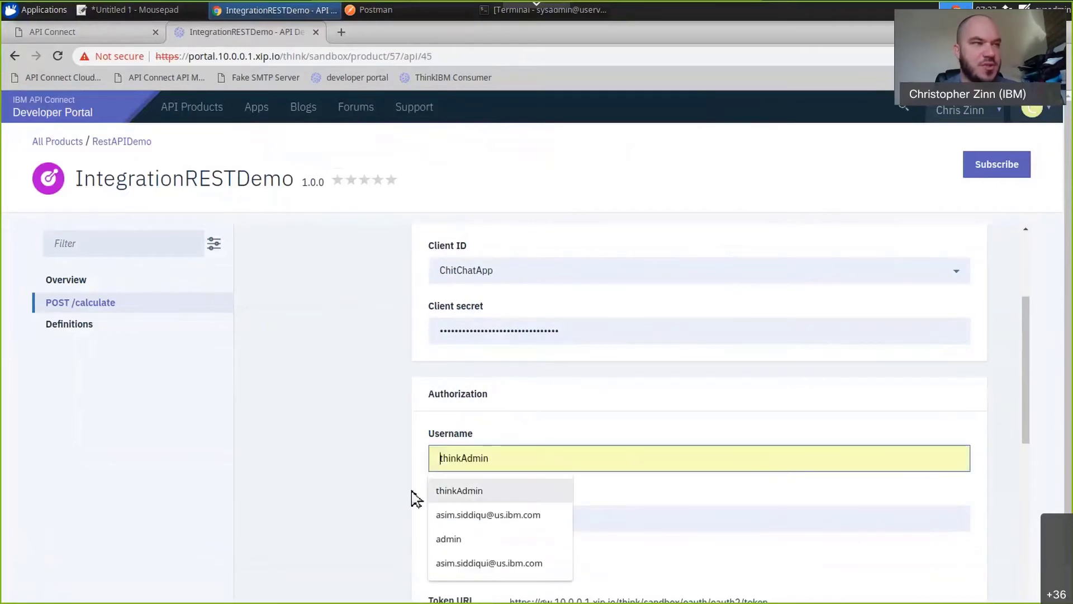
scroll(380, 500, "down", 2)
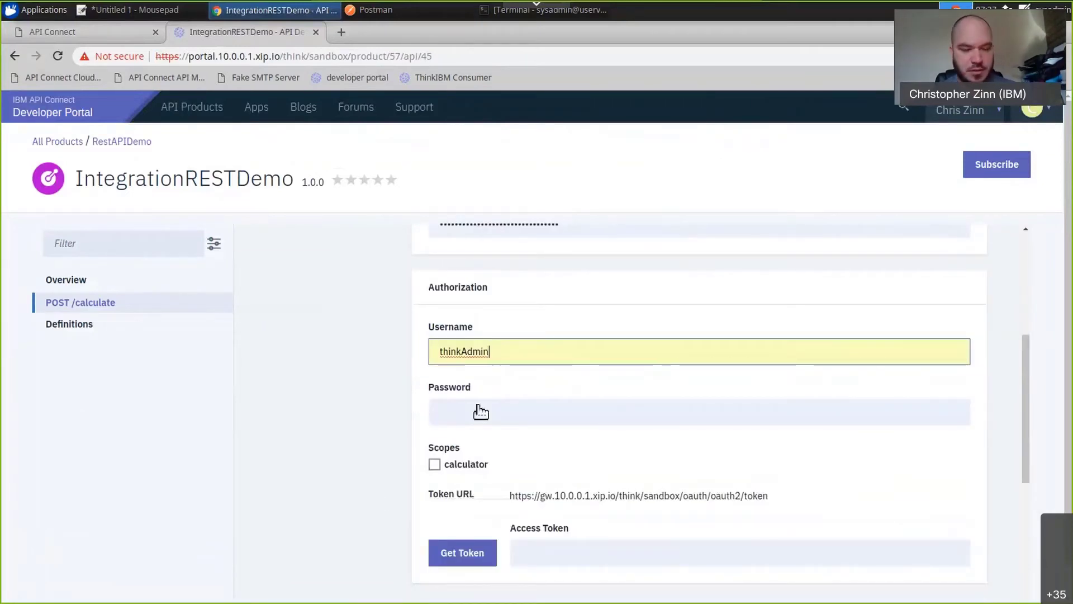
left_click(482, 411)
type("**********")
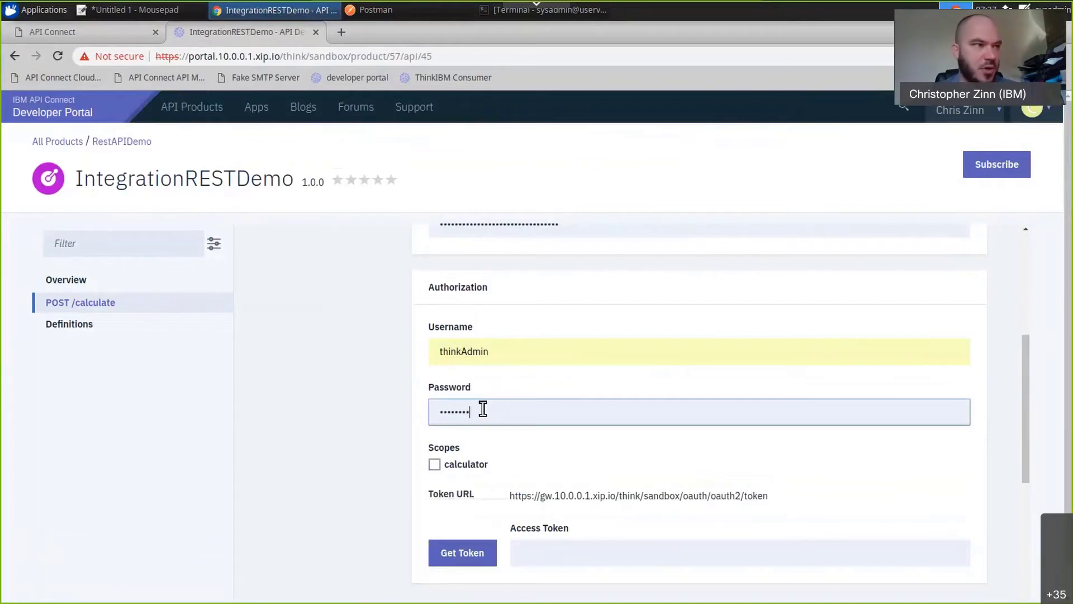
left_click(463, 465)
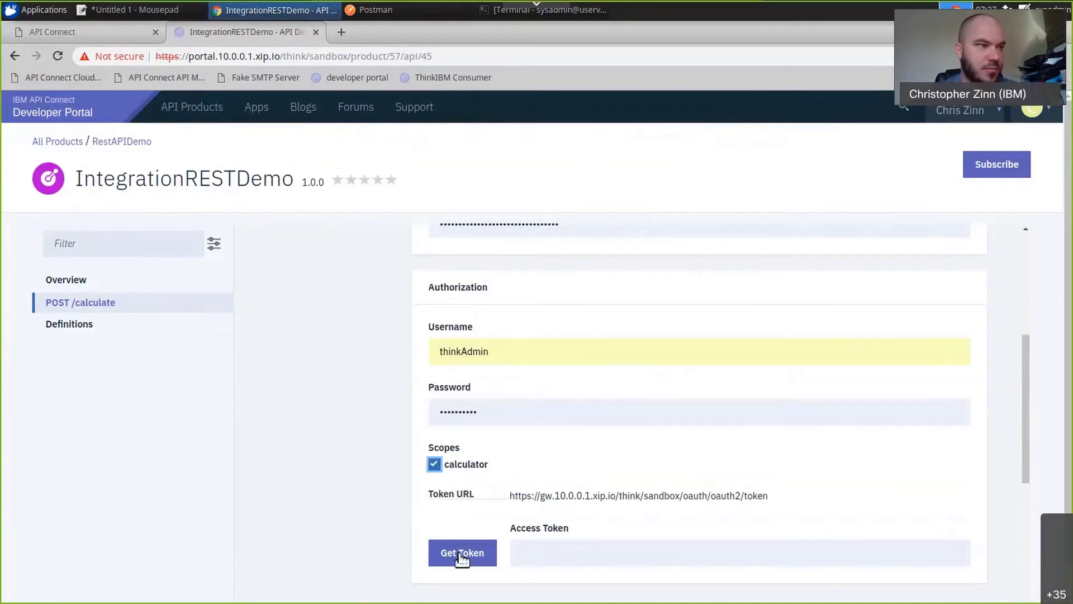
left_click(459, 554)
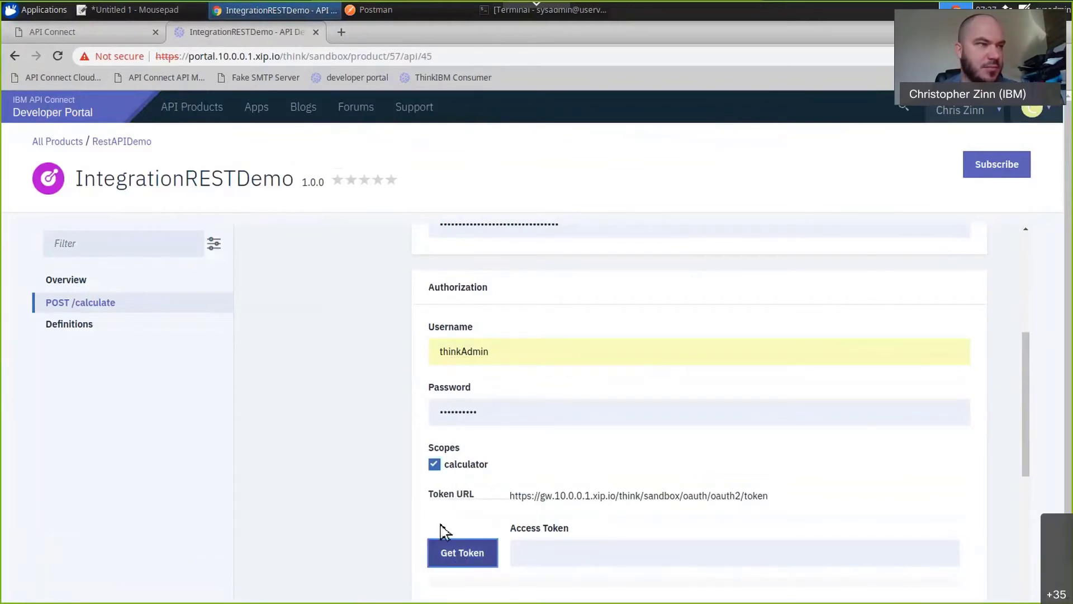
Inspect the browser's developer console for errors from the token request, then close it.
scroll(375, 541, "down", 2)
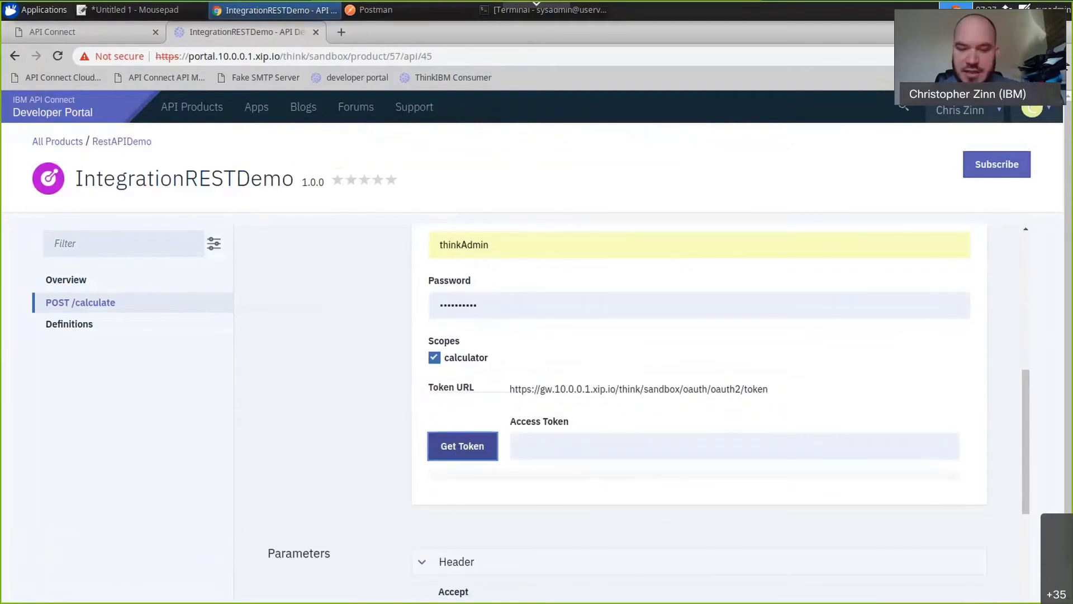
key("F12")
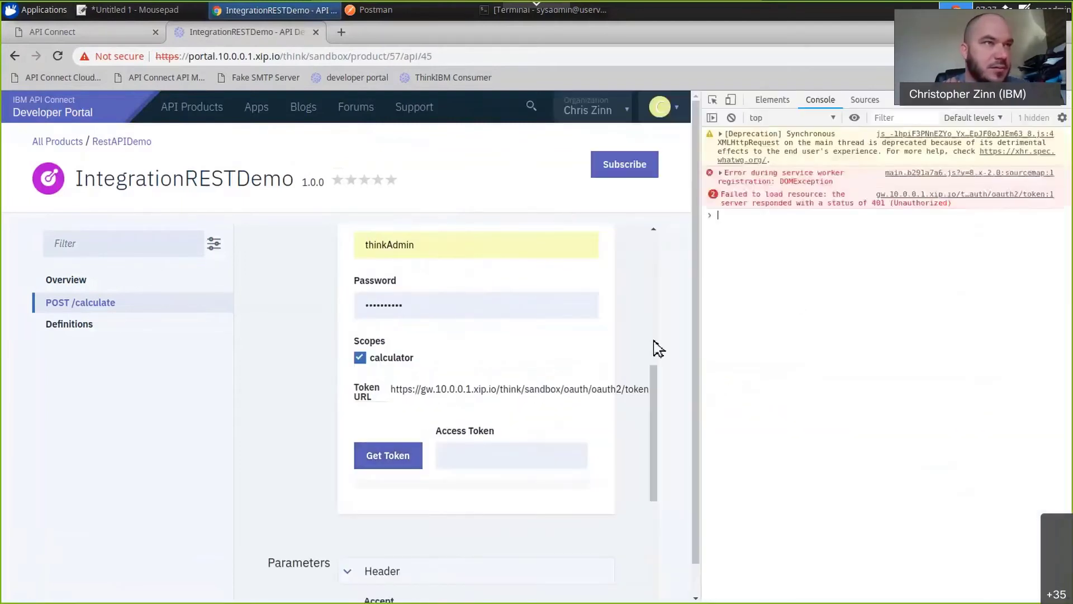
left_click(1063, 106)
scroll(347, 338, "up", 5)
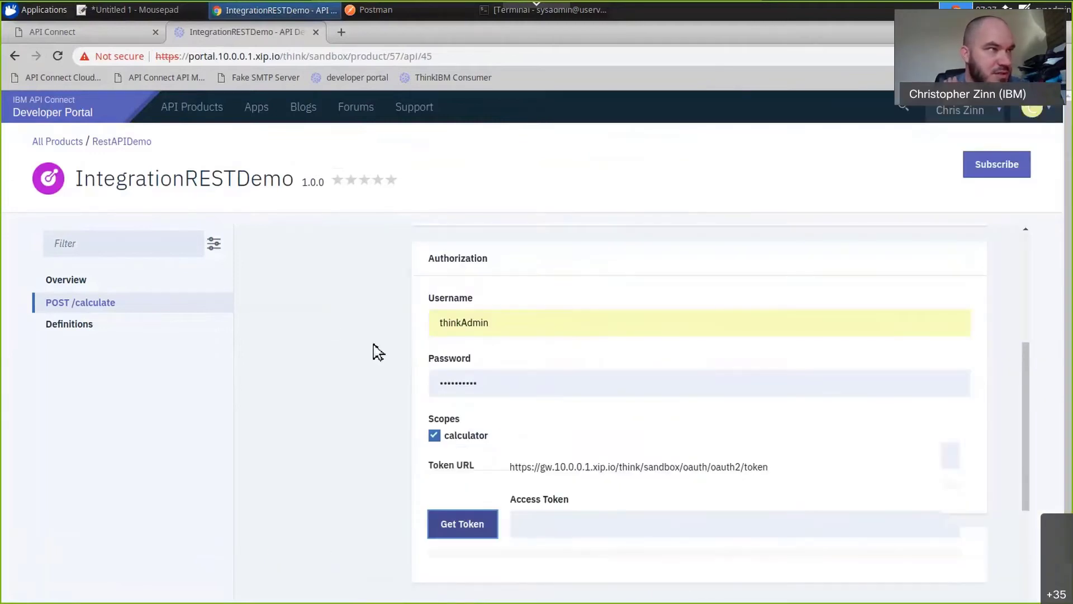
Check the client ID choice in the test form and review ChitChatApp's product subscriptions.
left_click(494, 311)
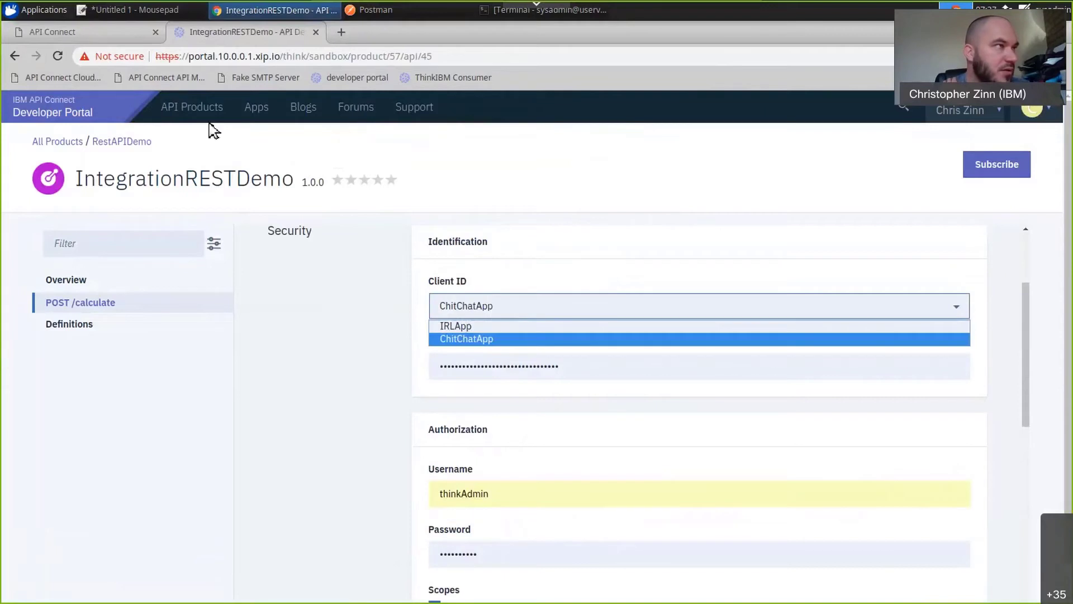
left_click(255, 112)
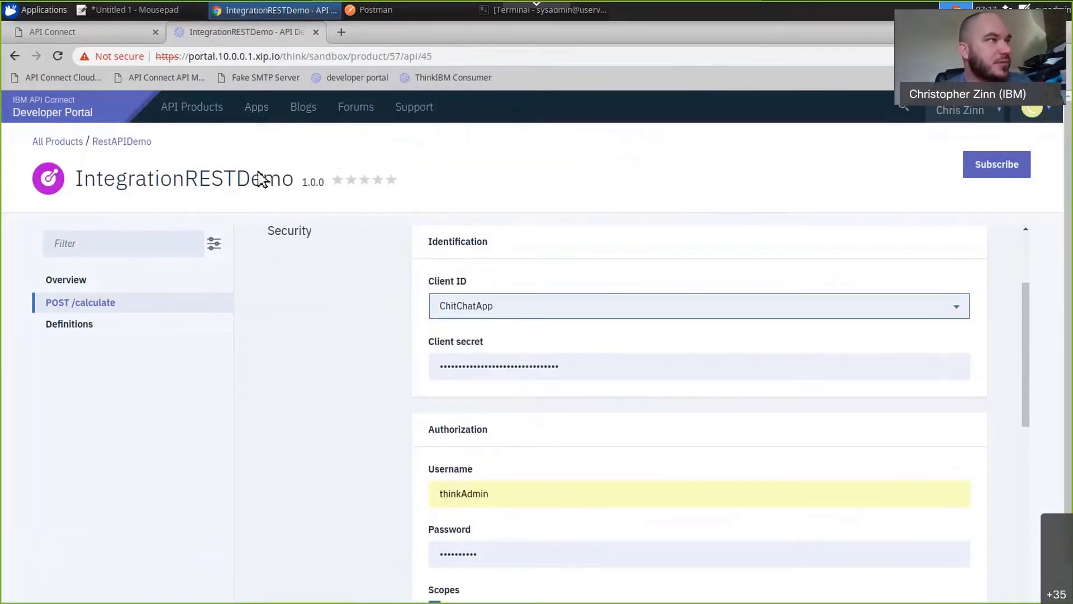
left_click(261, 115)
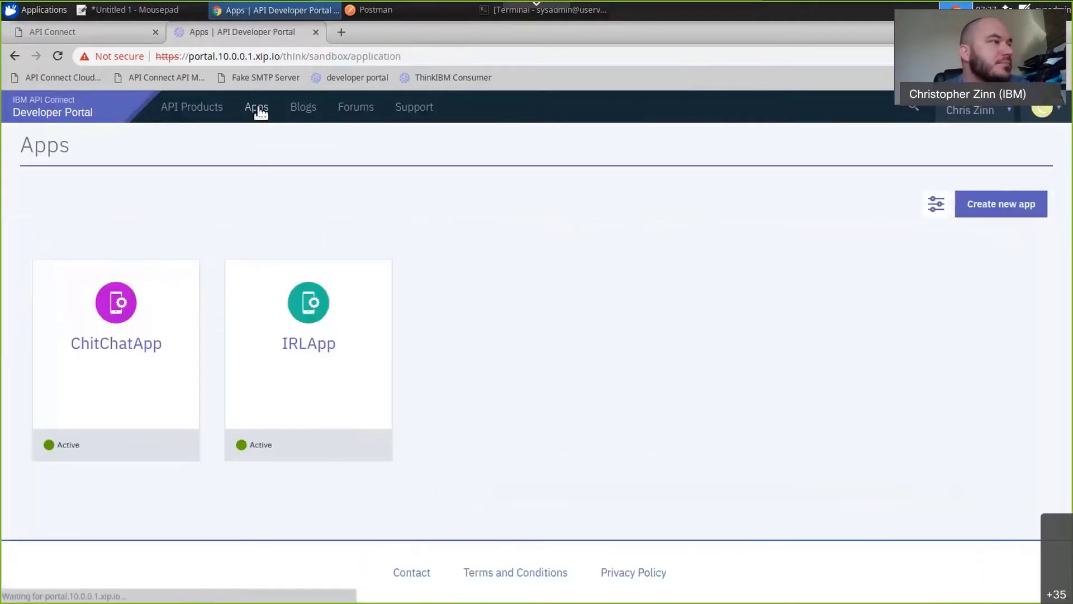
left_click(138, 352)
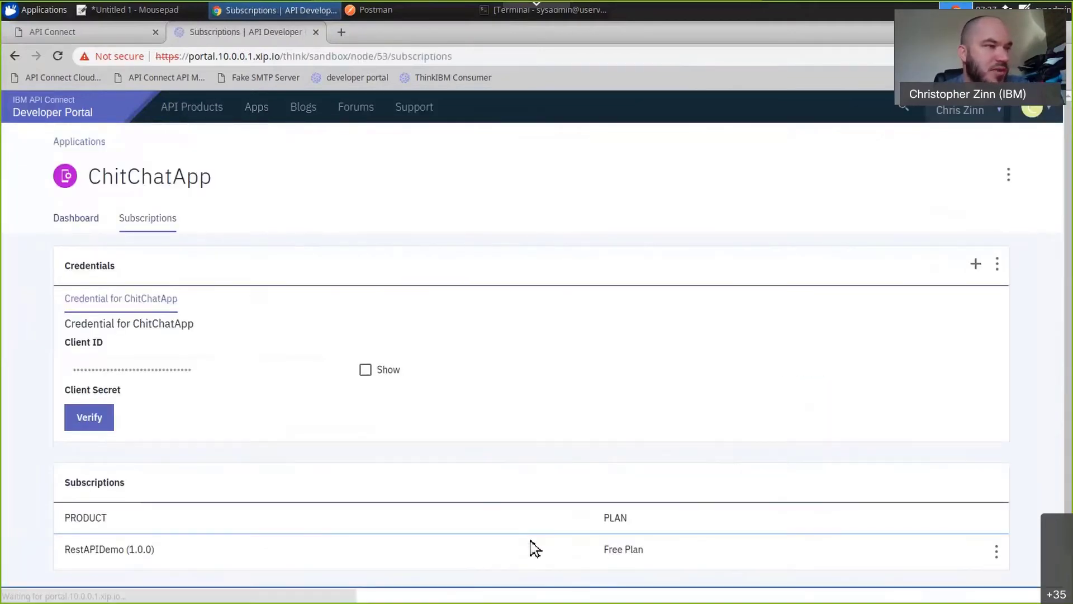
Try to subscribe ChitChatApp to the RestAPIDemo product's Free Plan and finish the subscription wizard.
left_click(192, 111)
left_click(333, 290)
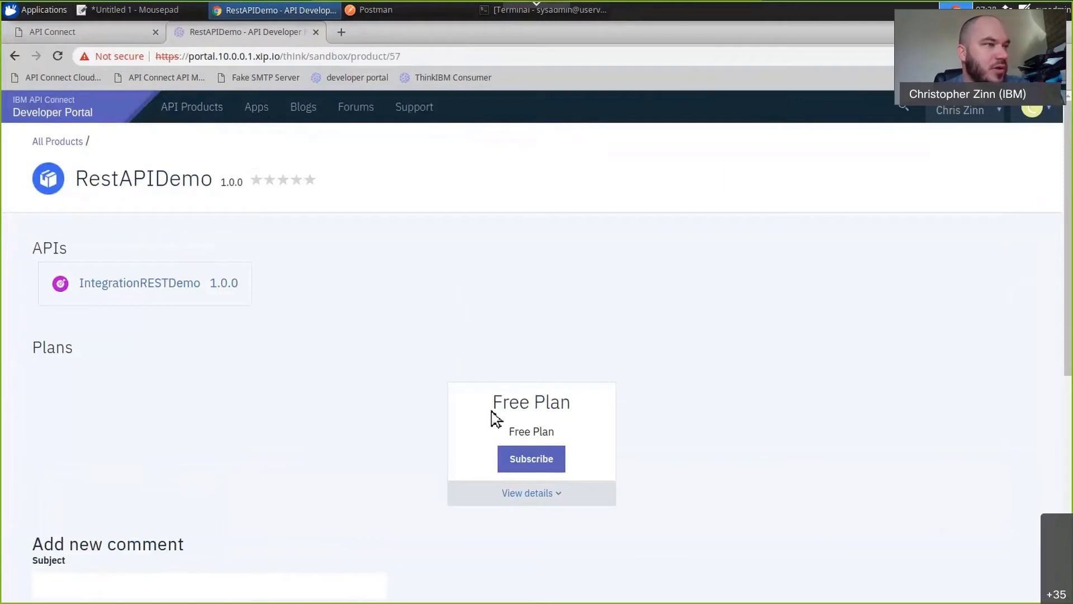
left_click(532, 459)
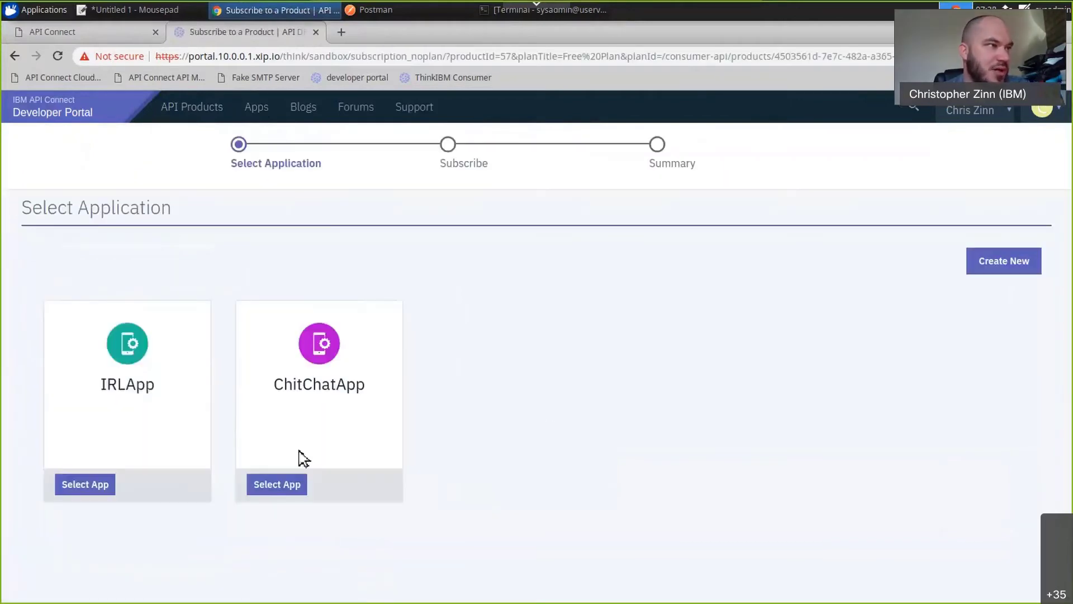
left_click(276, 484)
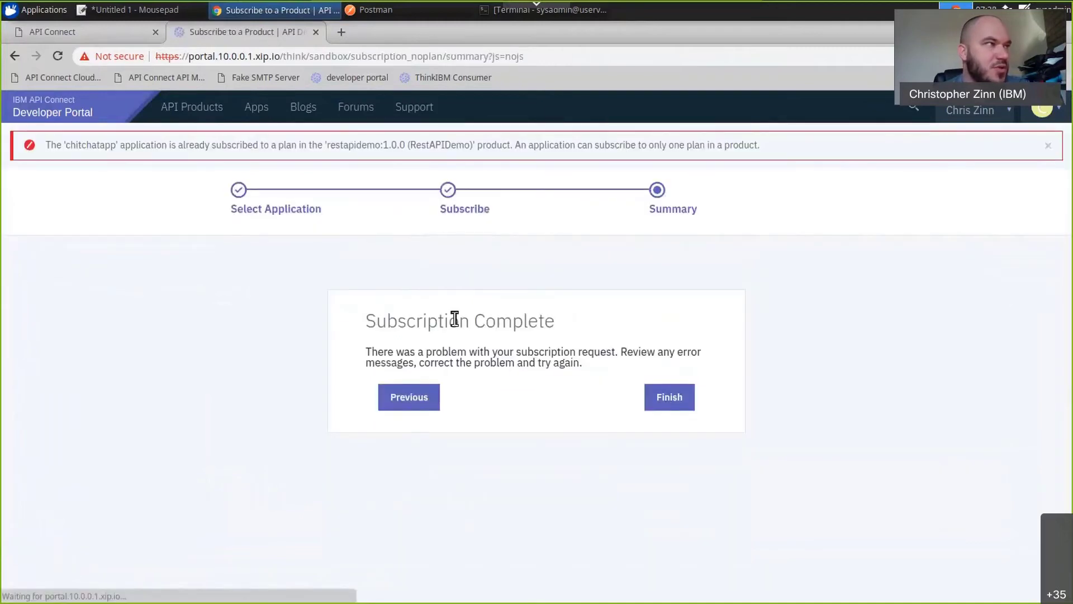
left_click_drag(187, 147, 46, 146)
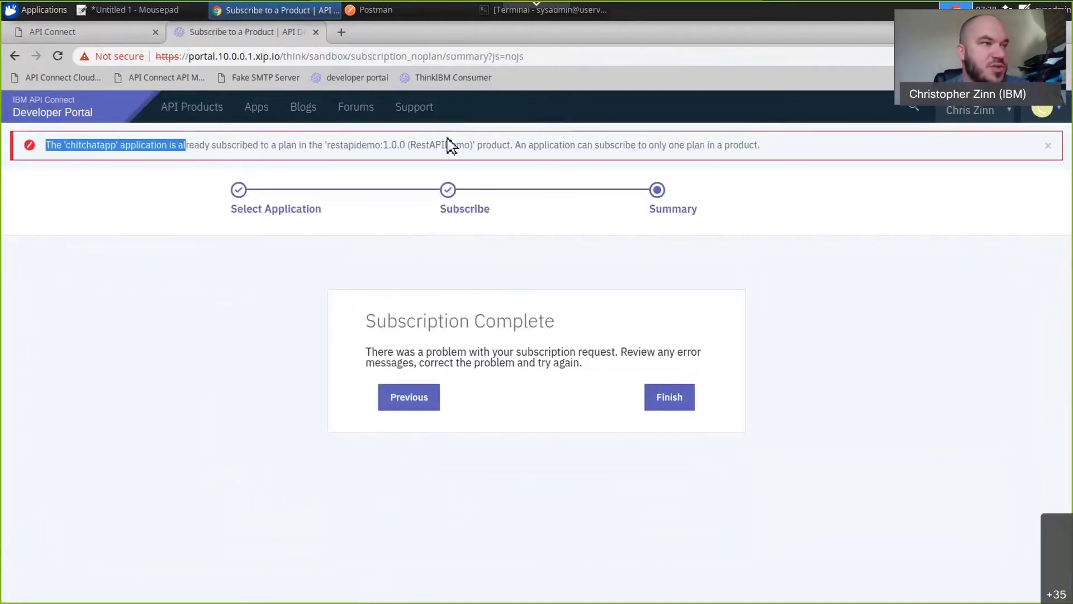
left_click(683, 400)
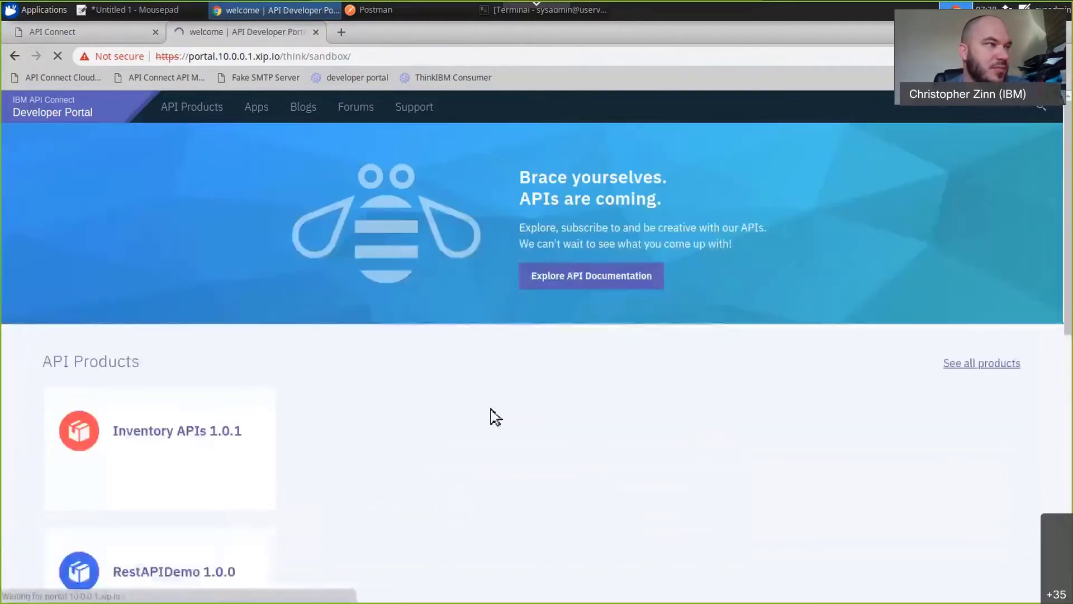
Reopen the test form for IntegrationRESTDemo's POST /calculate operation from the RestAPIDemo product.
left_click(414, 436)
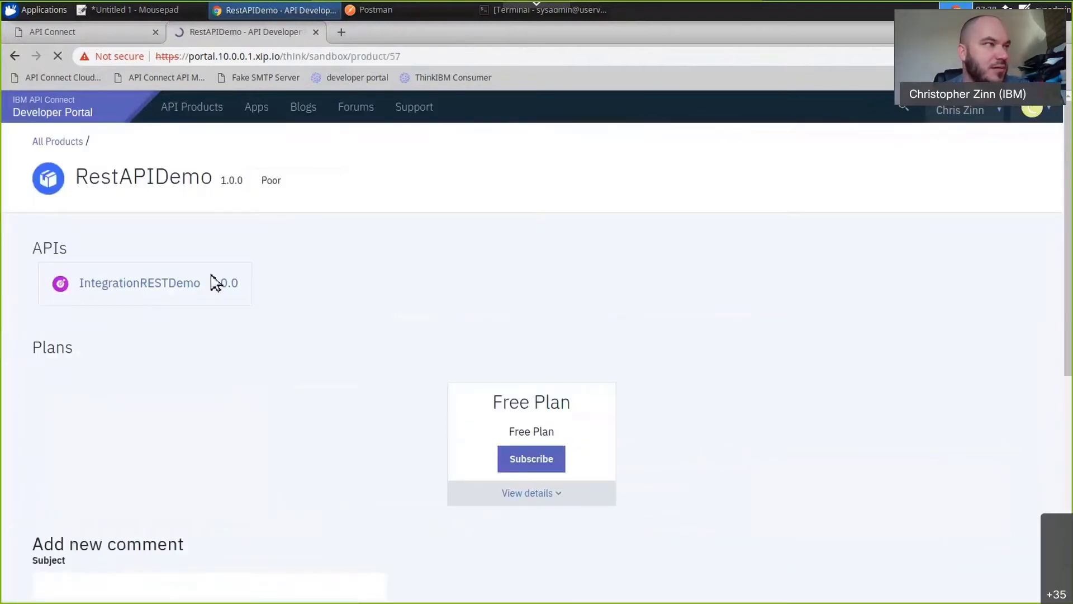
left_click(193, 287)
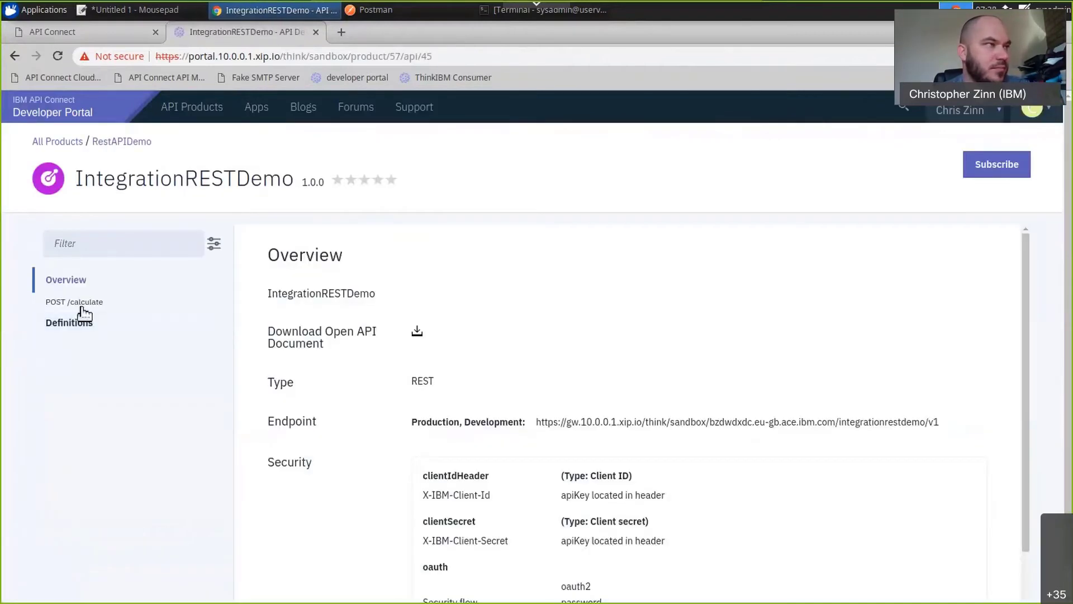
left_click(81, 305)
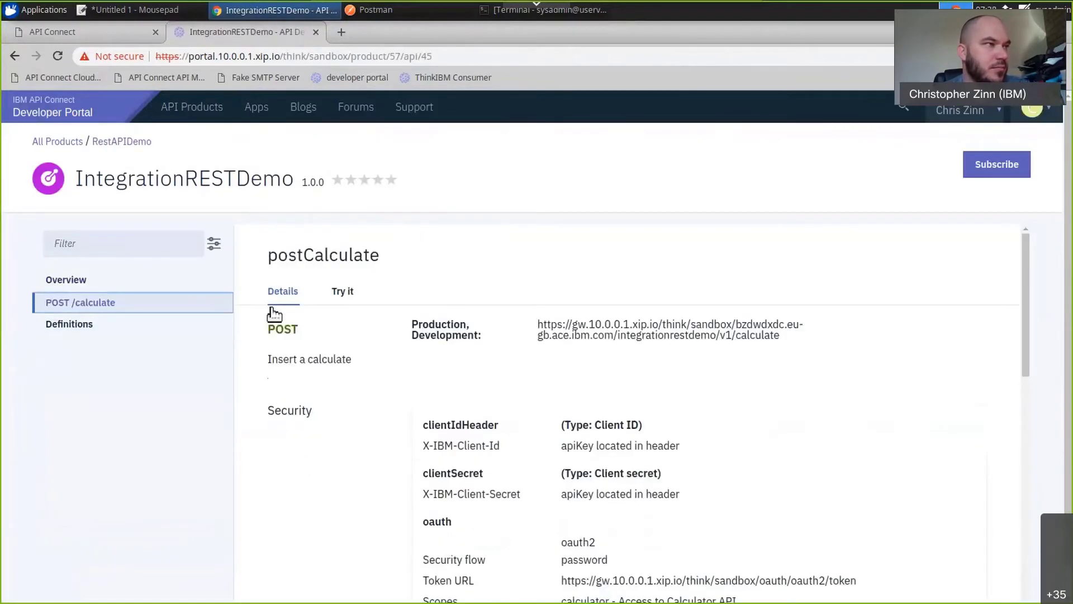
left_click(343, 292)
Set the test call's client ID to ChitChatApp and paste the client secret copied from the Mousepad notes.
left_click(472, 451)
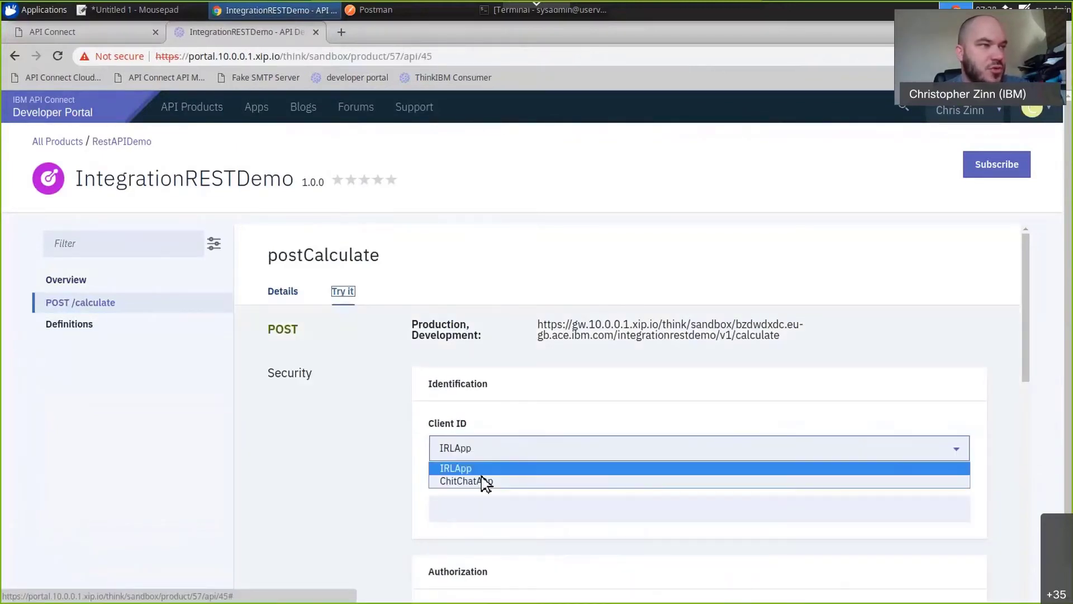
left_click(485, 484)
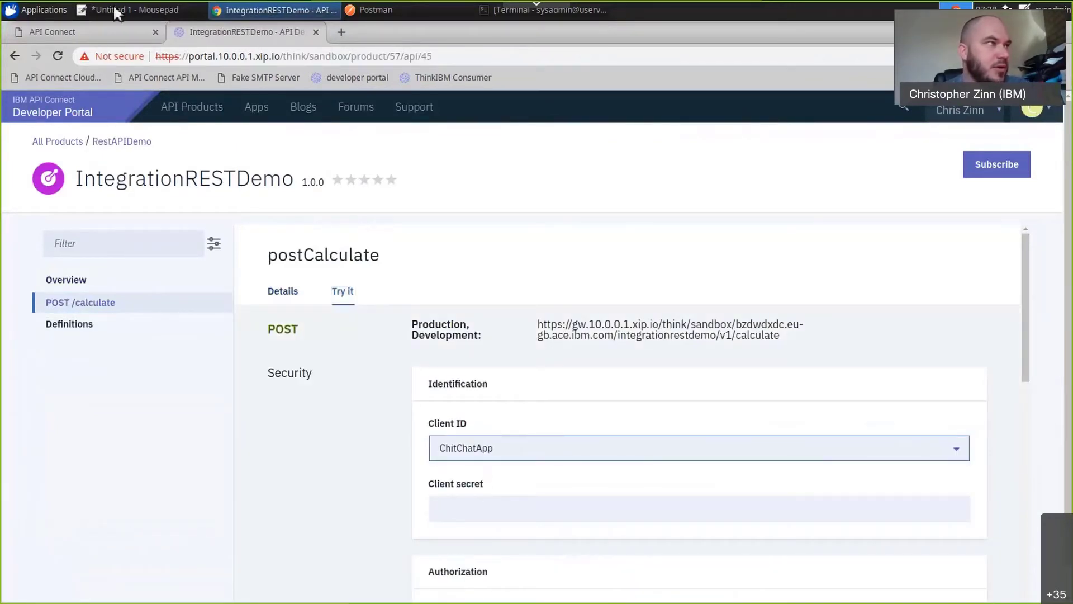
left_click(134, 9)
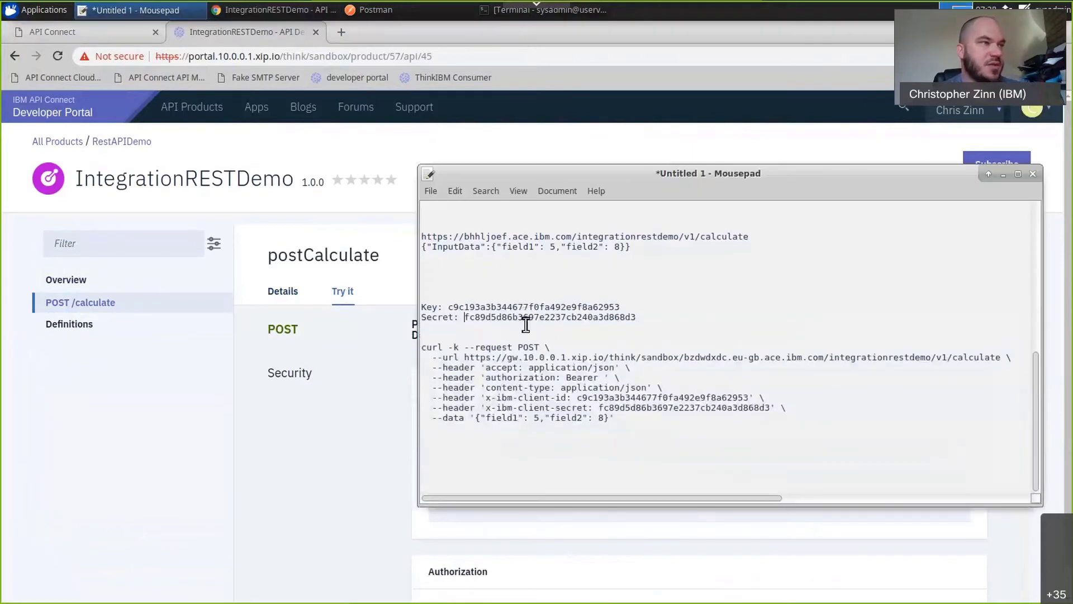
double_click(526, 318)
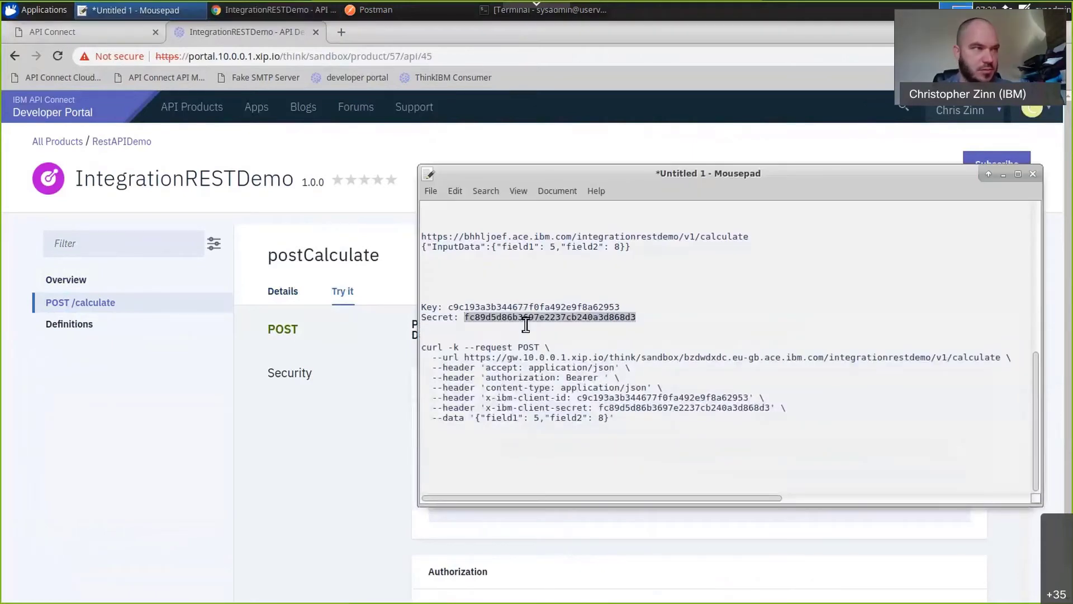
left_click(414, 496)
left_click(481, 510)
key("ctrl+v")
Fill in the authorization with username thinkAdmin and the account password, enable the calculator scope, and request an access token.
scroll(397, 510, "down", 3)
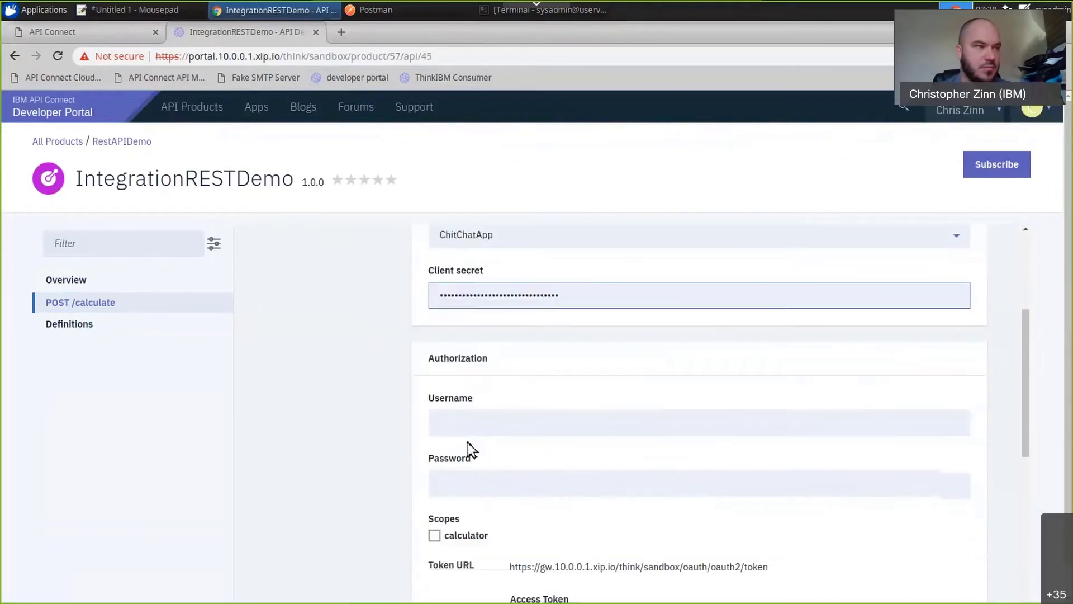
left_click(481, 433)
left_click(474, 457)
left_click(479, 482)
type("**********")
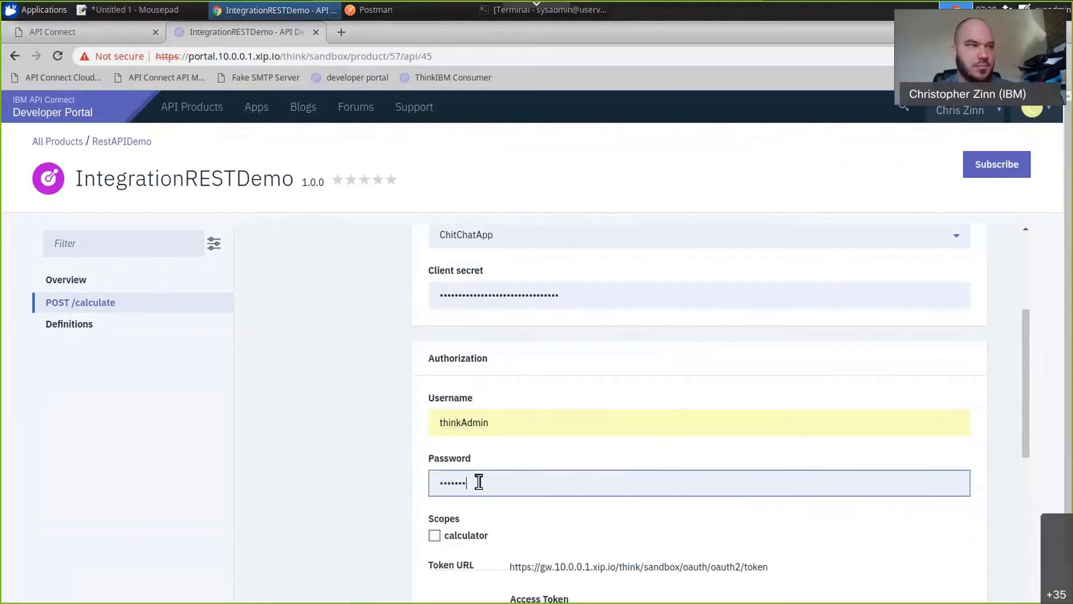
left_click(435, 536)
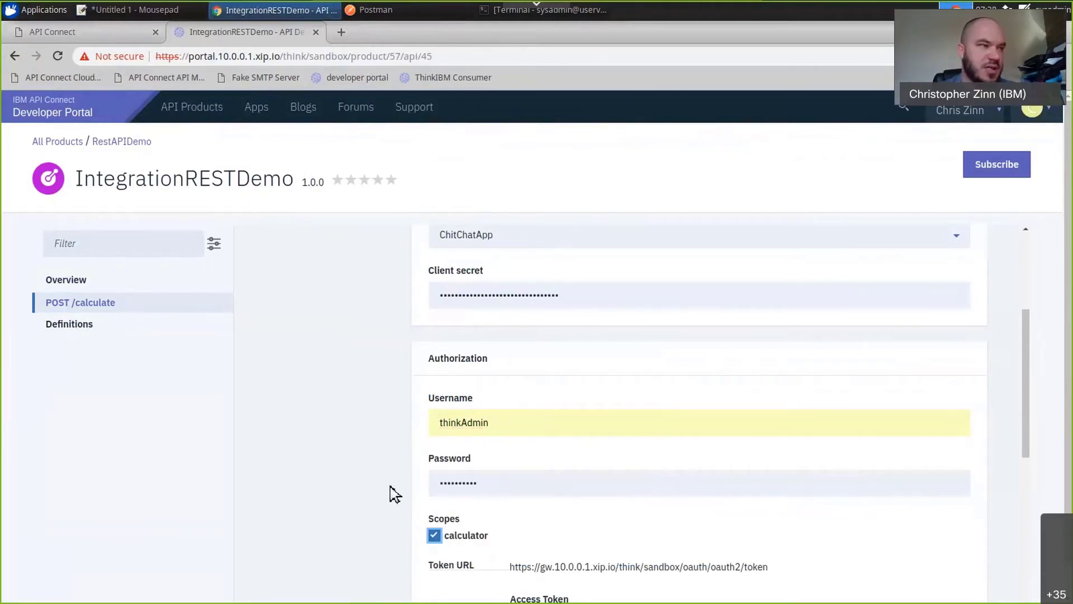
scroll(391, 494, "down", 3)
left_click(457, 447)
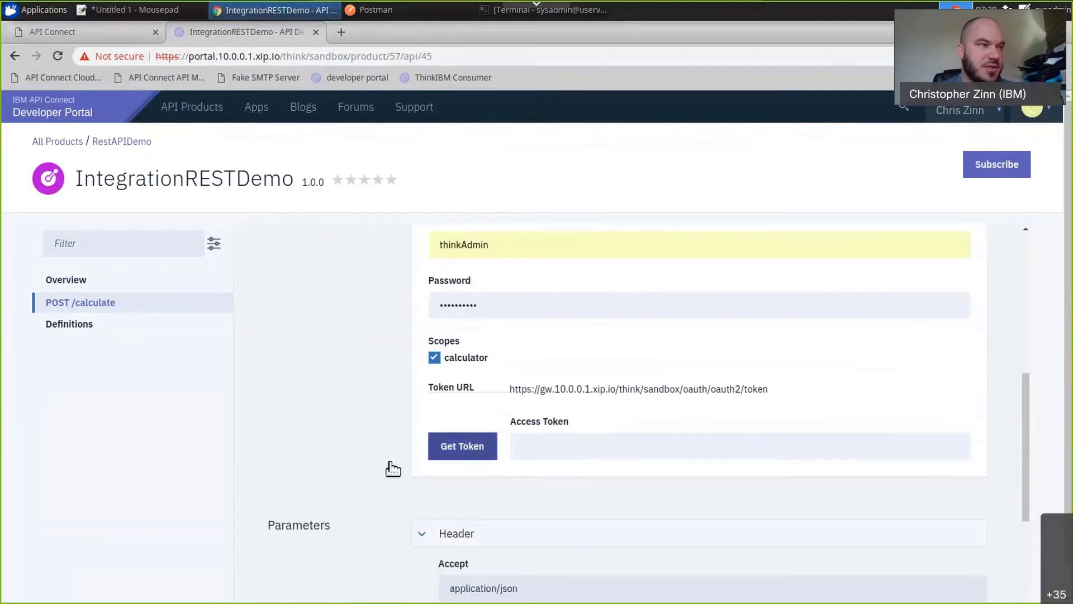
Fill the POST /calculate test body with Postman's JSON (field1 5, field2 8), send the call and view its response.
scroll(426, 486, "down", 5)
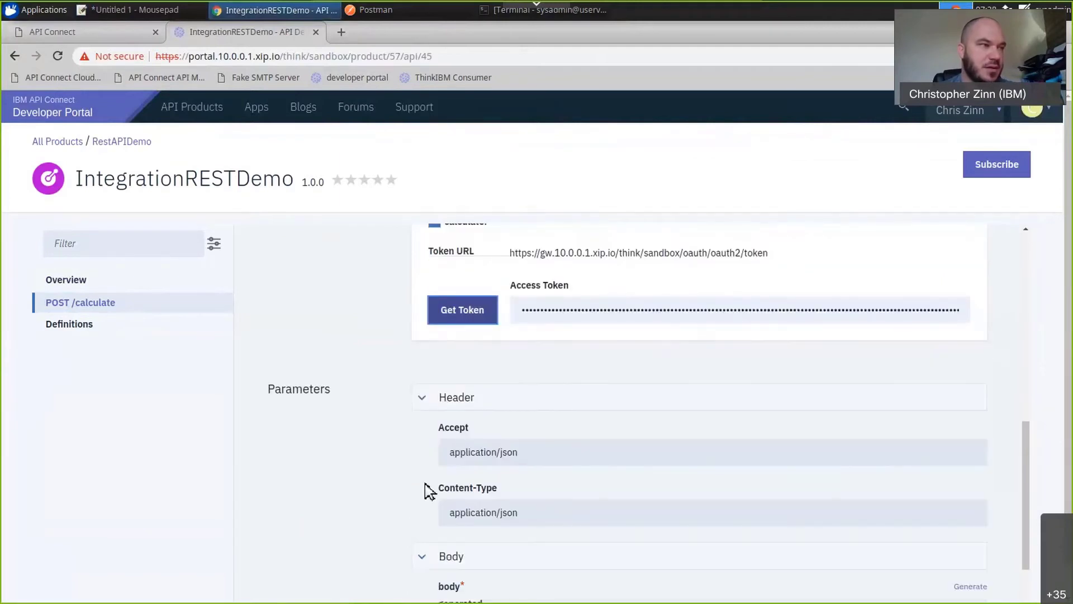
left_click(363, 9)
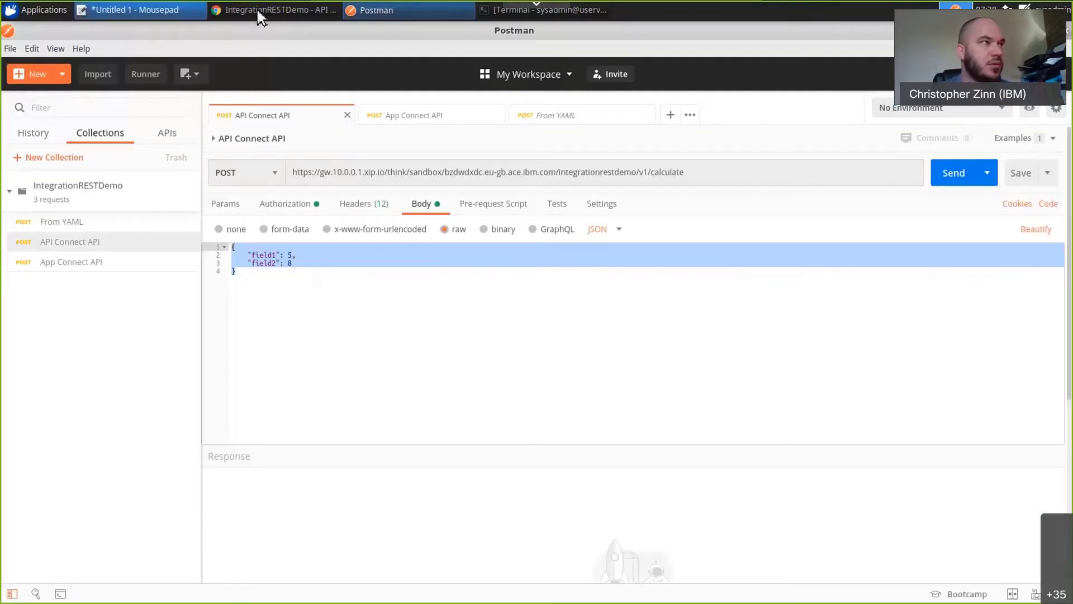
key("alt+Tab")
left_click(509, 506)
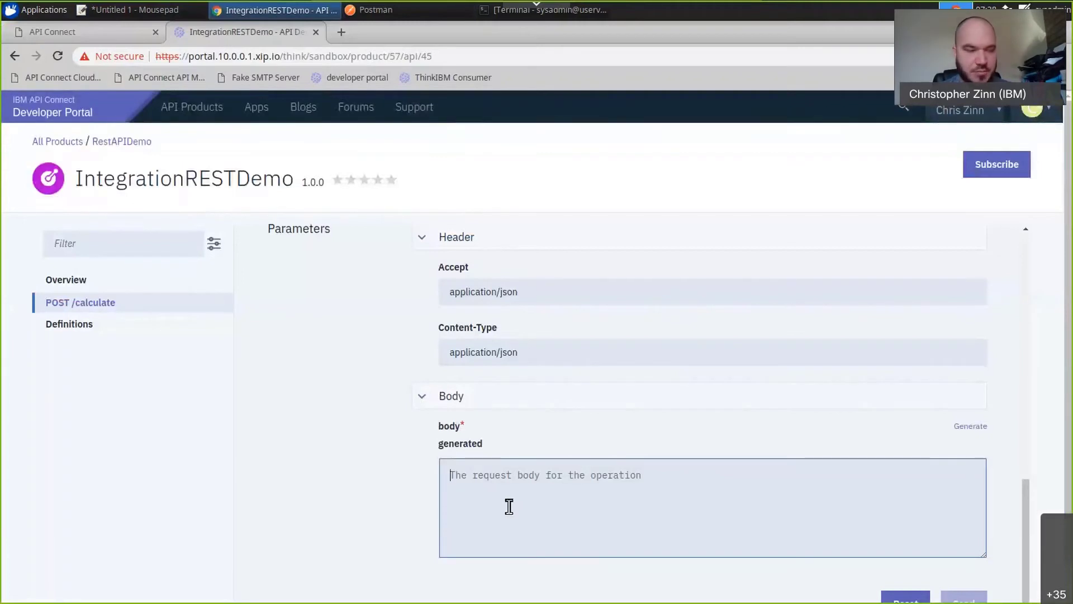
type("{     \"field1\": 5,     \"field2\": 8 }")
scroll(403, 508, "down", 1)
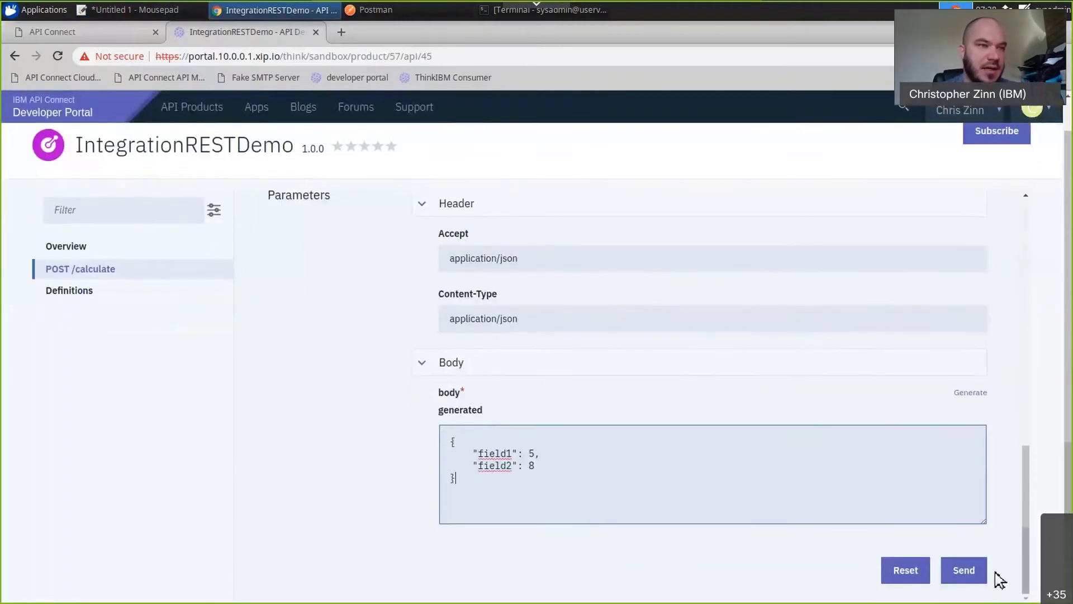
left_click(964, 570)
scroll(766, 531, "down", 4)
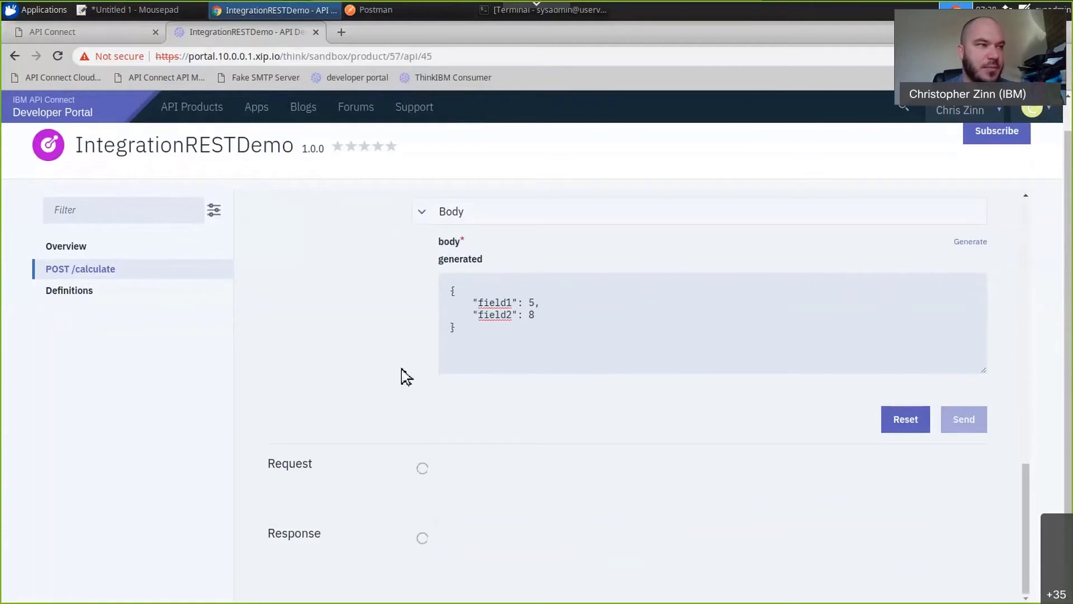
scroll(394, 373, "down", 4)
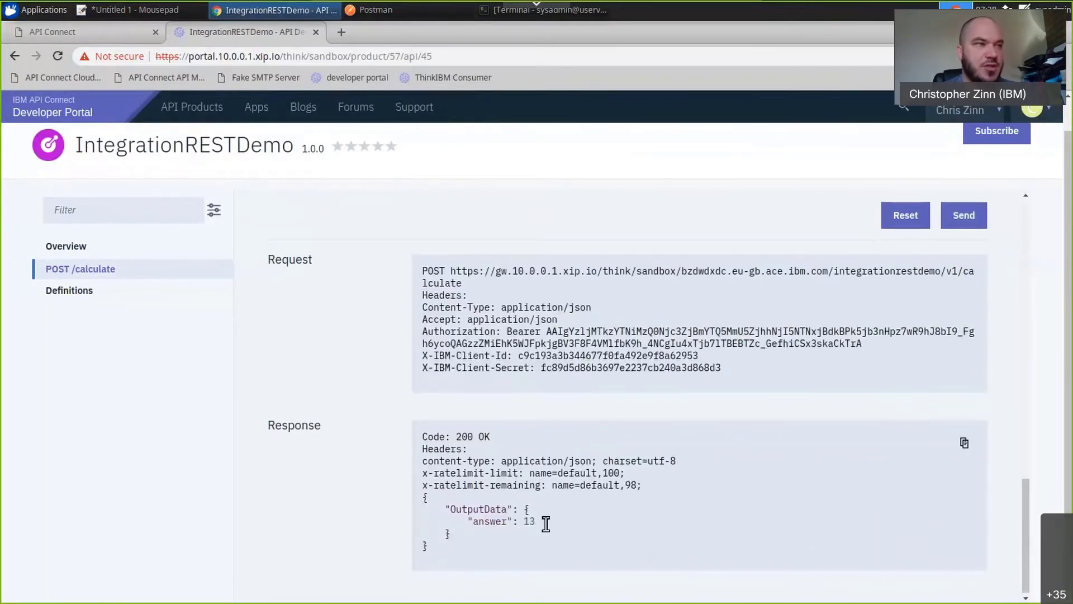
Copy the bearer token from the portal's sent request and replace the authorization token of Postman's API Connect API request with it.
double_click(635, 336)
left_click_drag(553, 335, 894, 346)
key("ctrl+c")
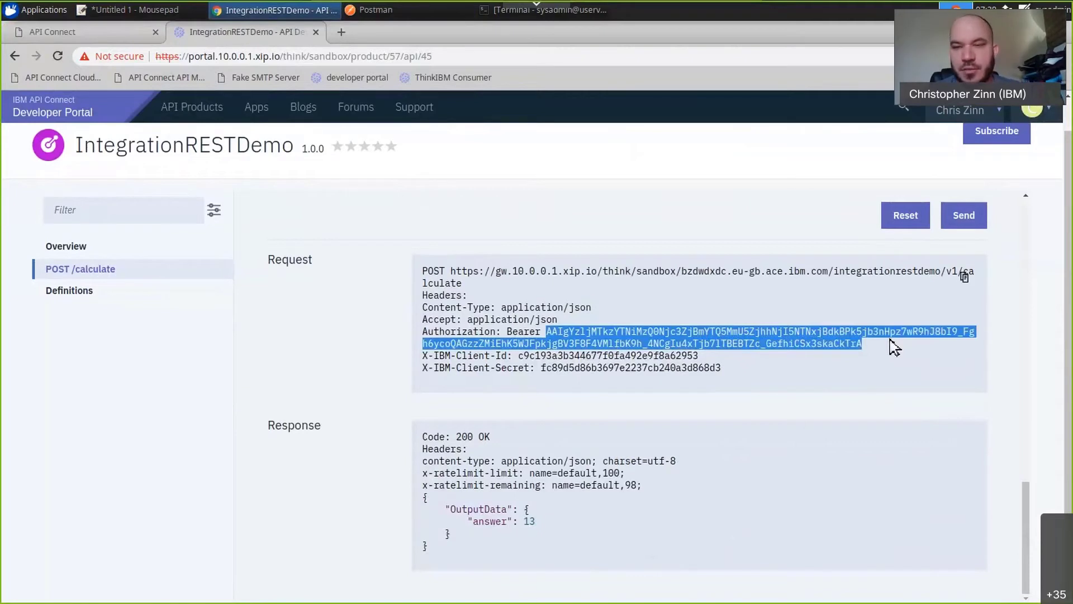
left_click(401, 23)
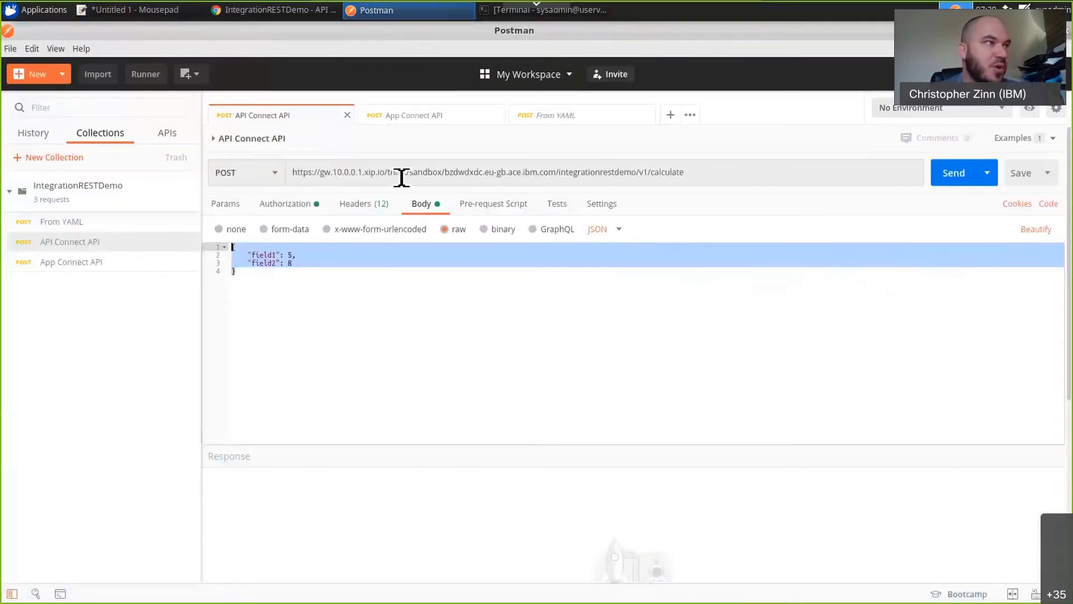
left_click(309, 205)
left_click(721, 290)
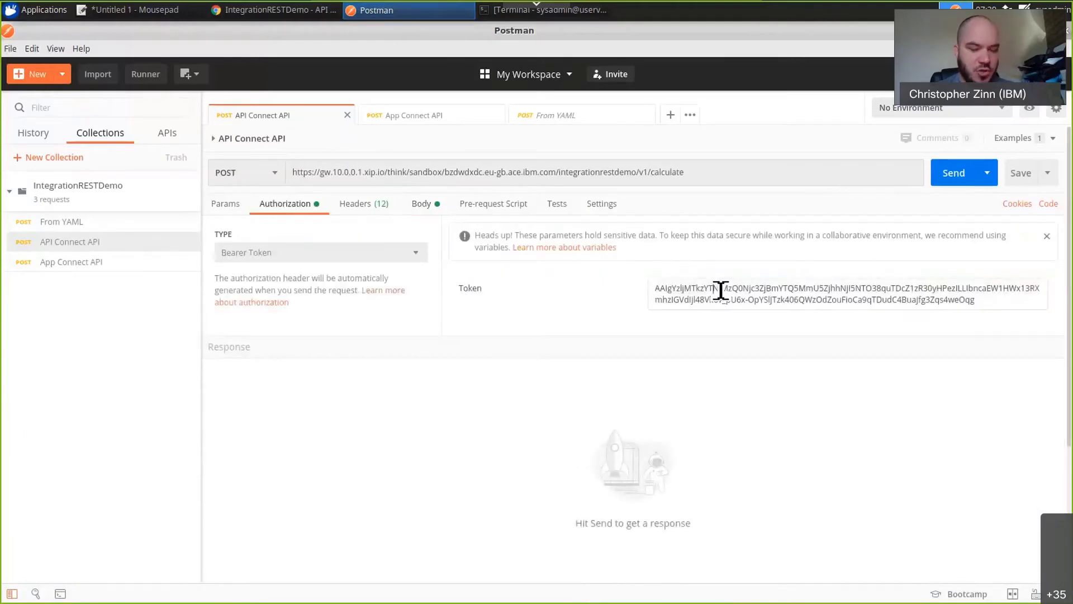
key("ctrl+a")
key("BackSpace")
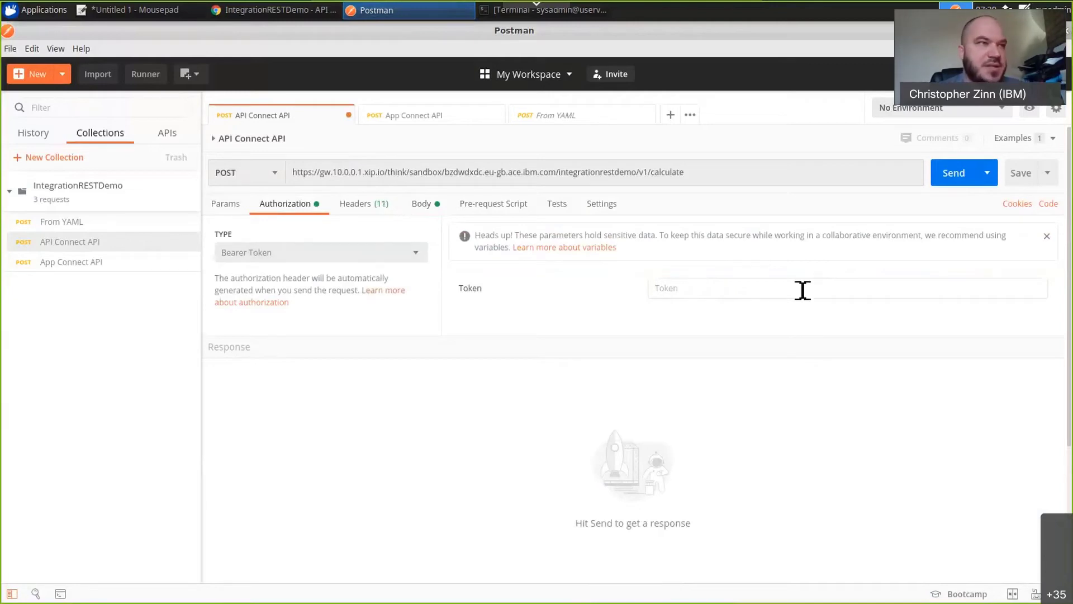
key("ctrl+v")
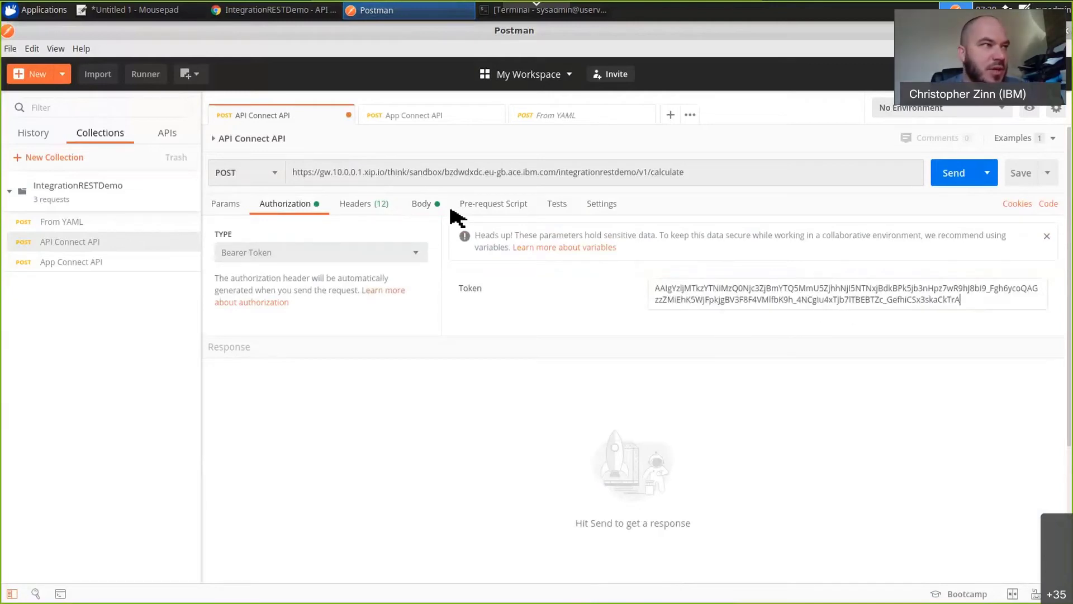
Set field2 to 10 in the request's JSON body and send the request.
left_click(430, 206)
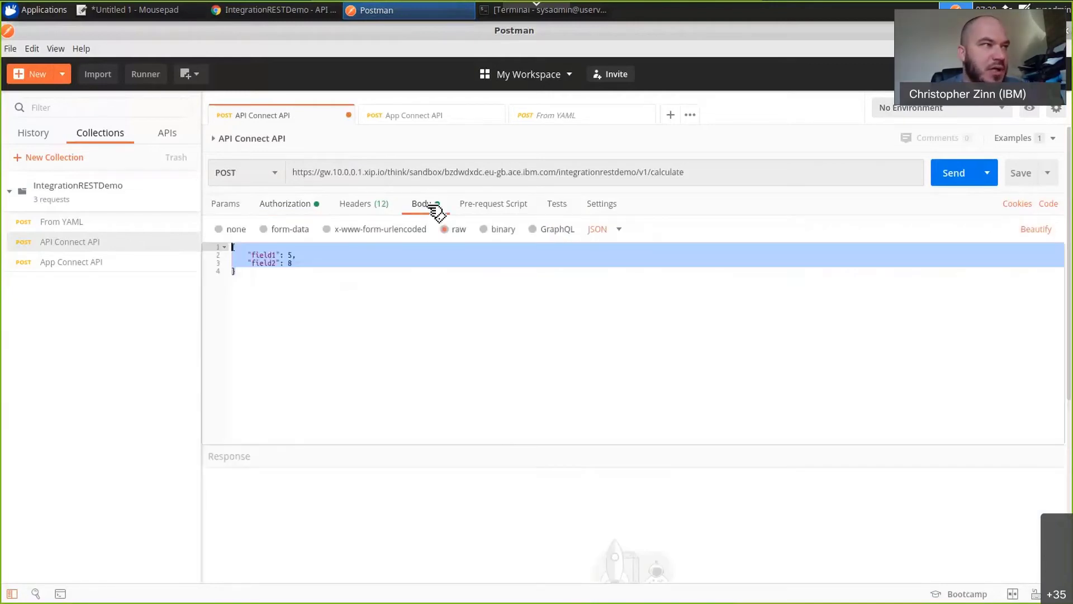
left_click(305, 265)
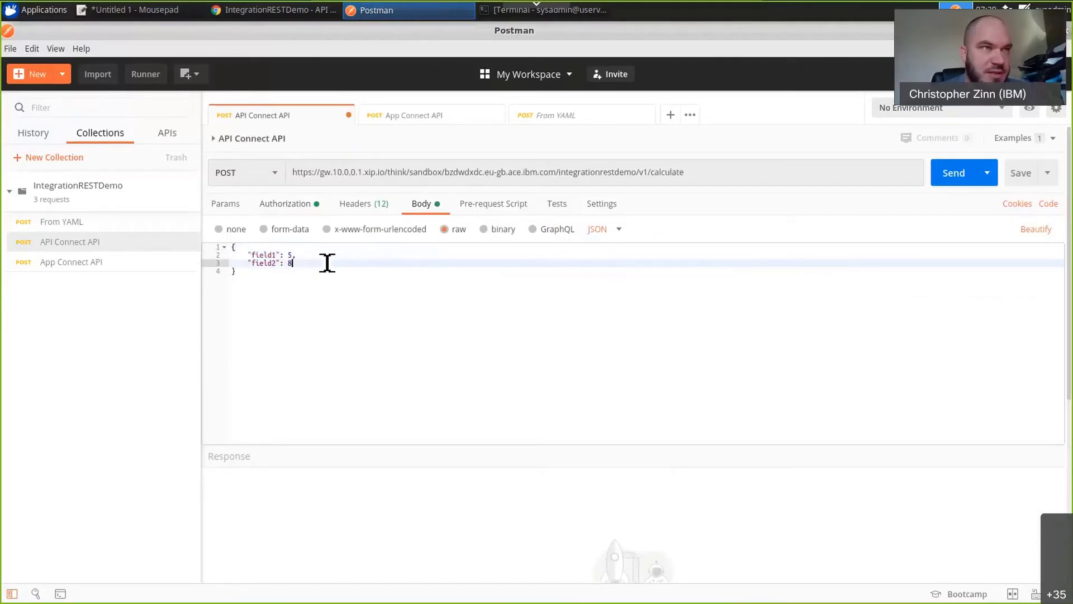
key("BackSpace")
type("10")
key("ctrl+Return")
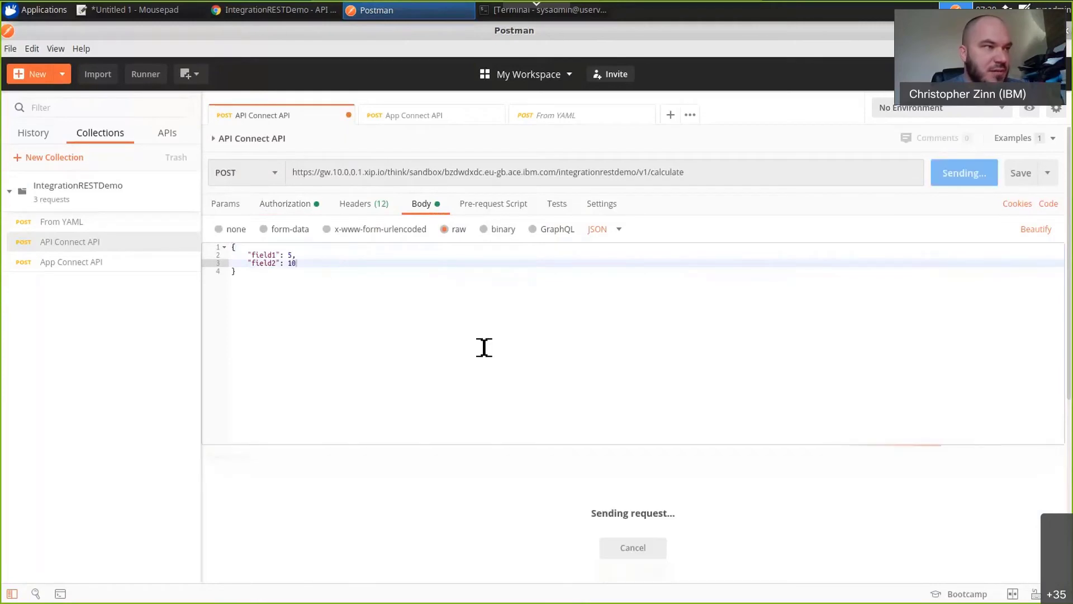
Copy the POST /calculate URL from the developer portal's sent request and replace the Postman request's URL with it.
left_click(230, 10)
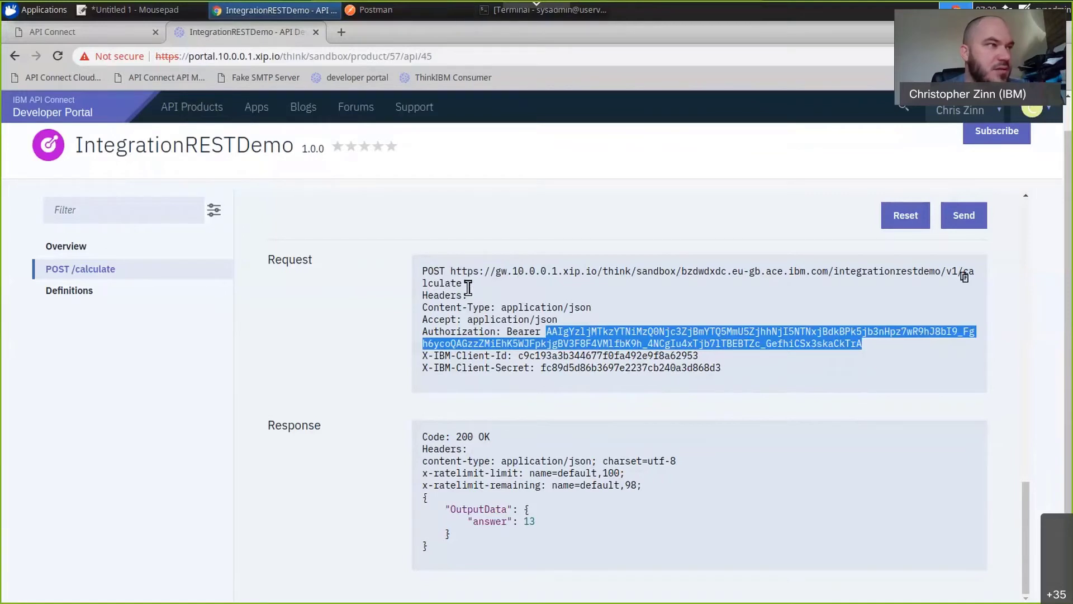
left_click_drag(468, 285, 451, 271)
key("ctrl+c")
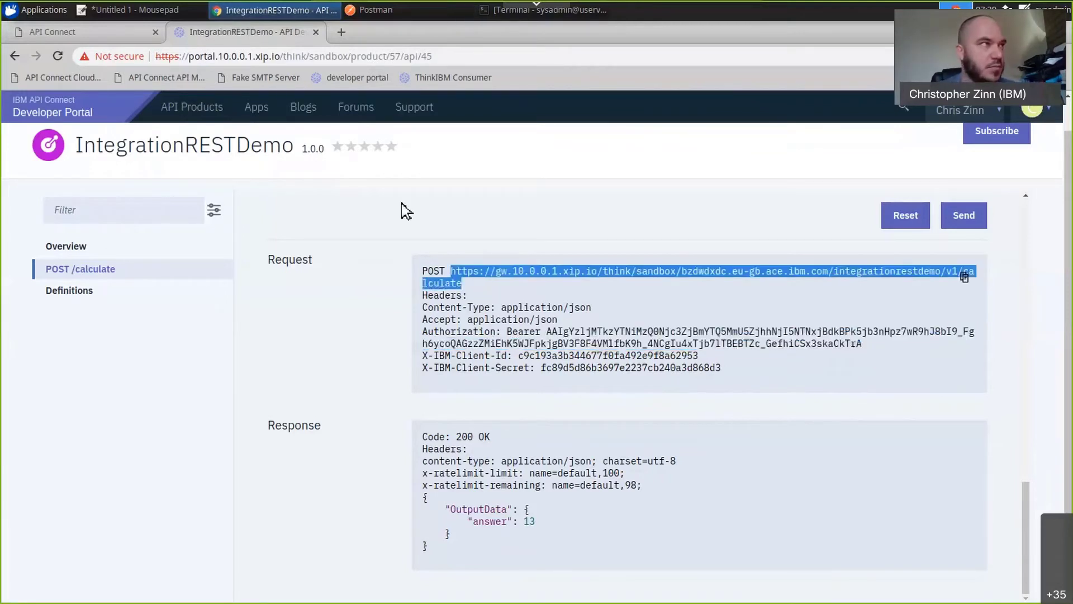
left_click(385, 9)
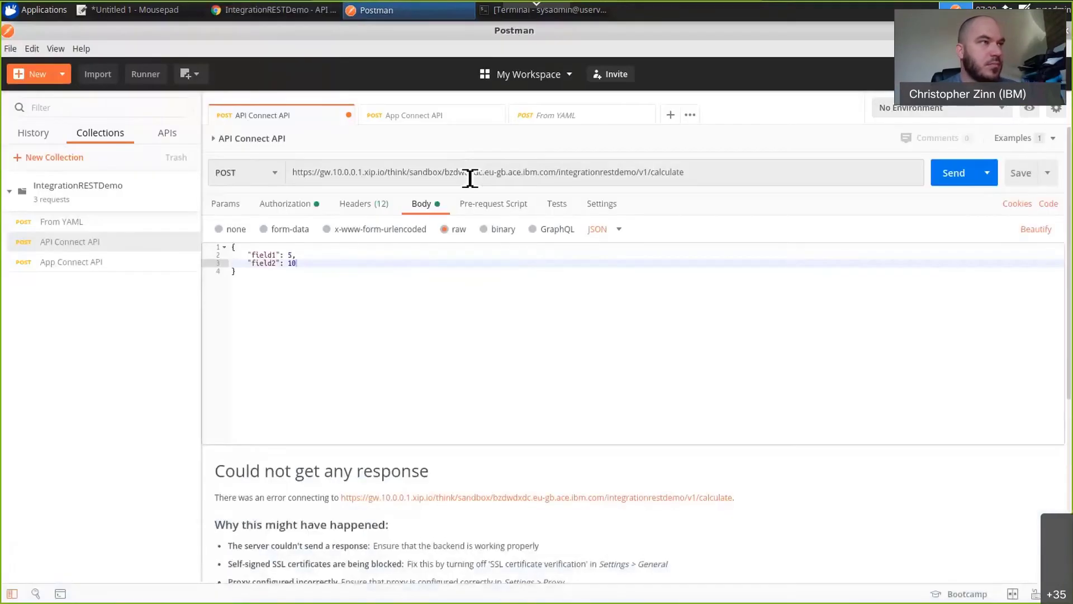
left_click(469, 175)
key("ctrl+a")
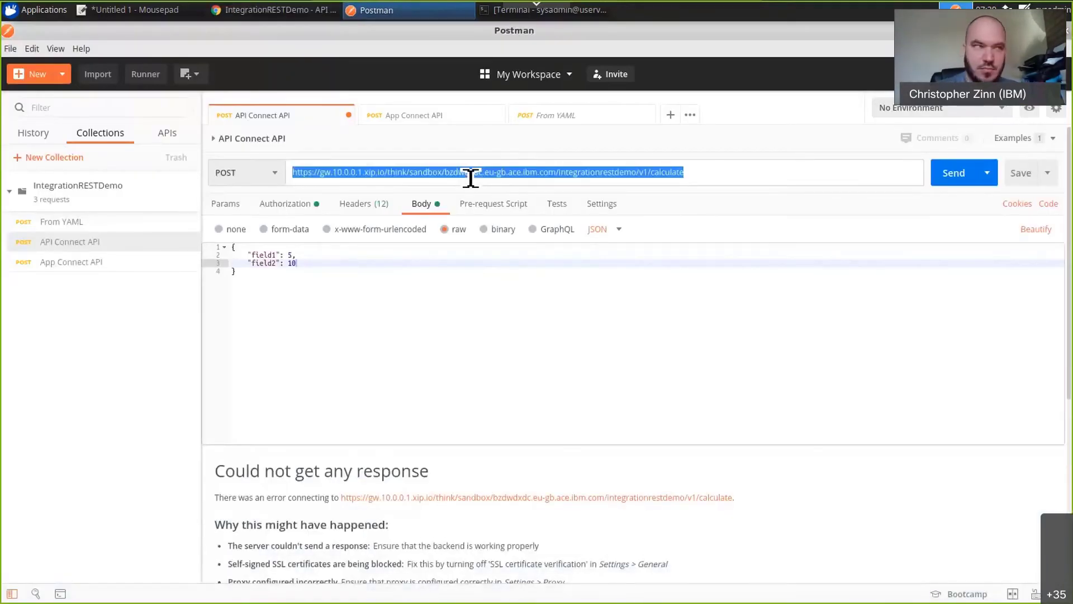
key("ctrl+v")
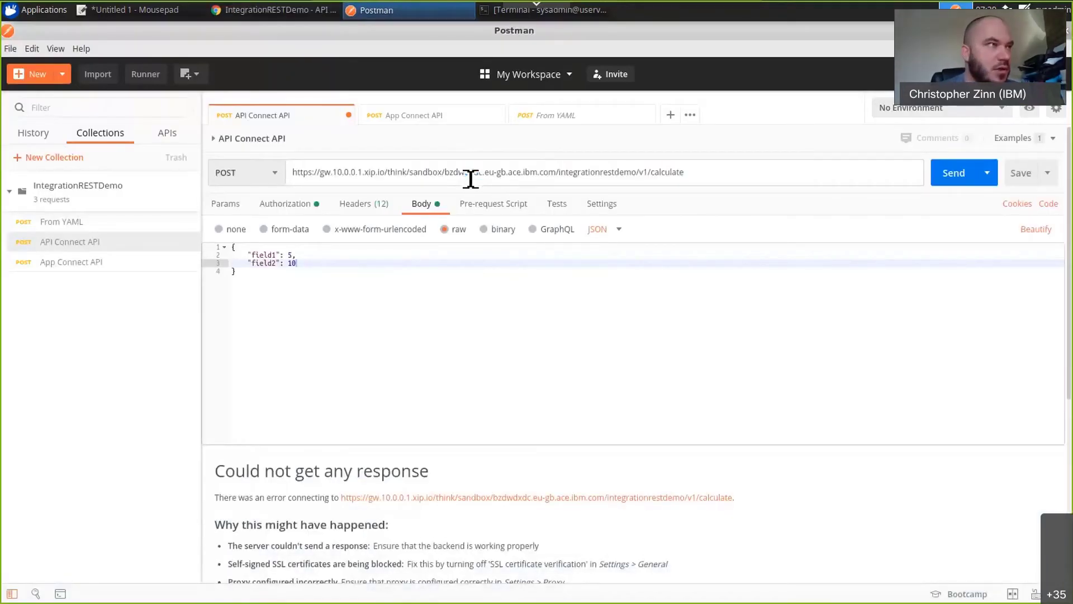
Copy the client key from the Mousepad notes and replace the X-IBM-Client-Id header value in Postman with it.
left_click(162, 10)
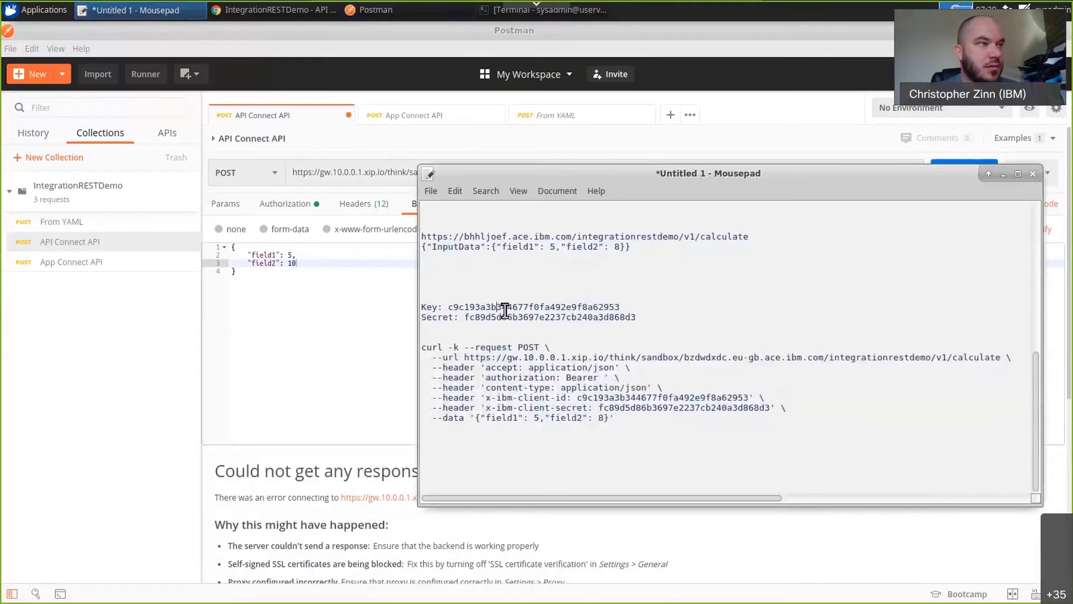
double_click(504, 307)
key("ctrl+c")
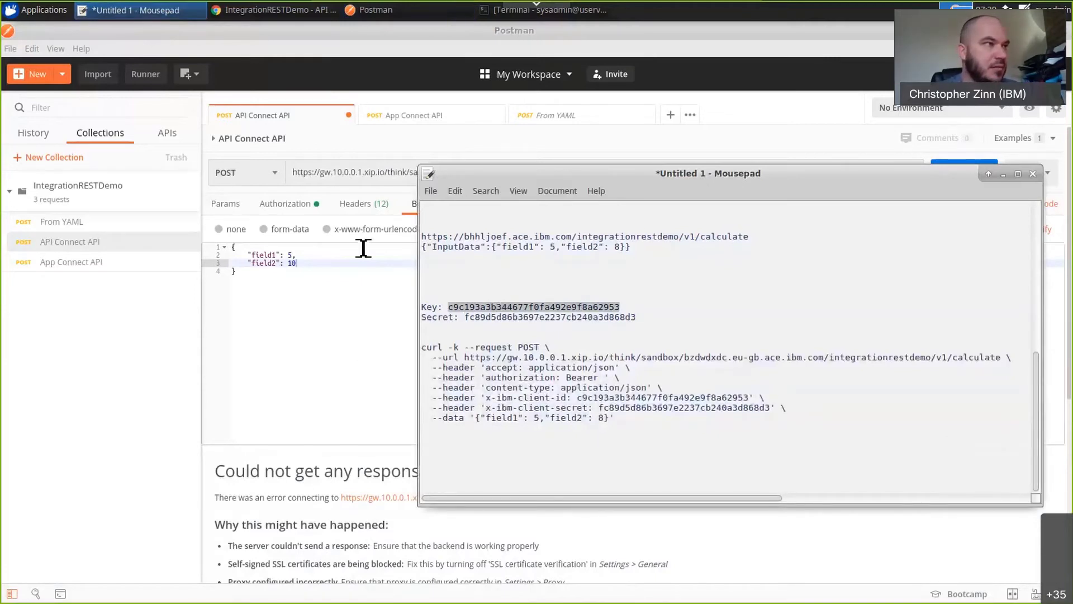
left_click(363, 282)
left_click(374, 205)
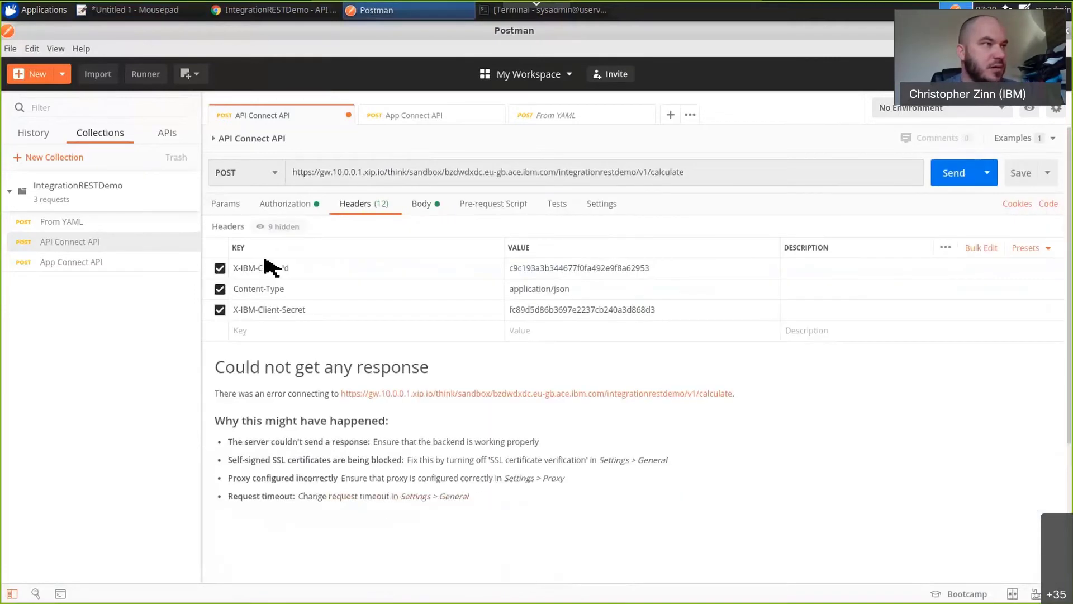
double_click(536, 274)
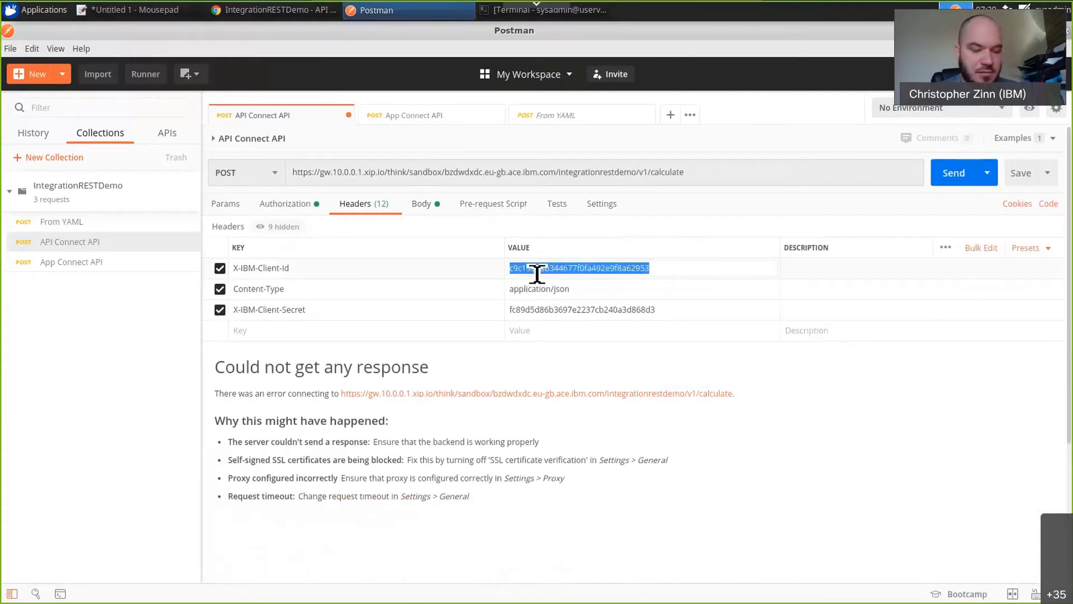
key("ctrl+v")
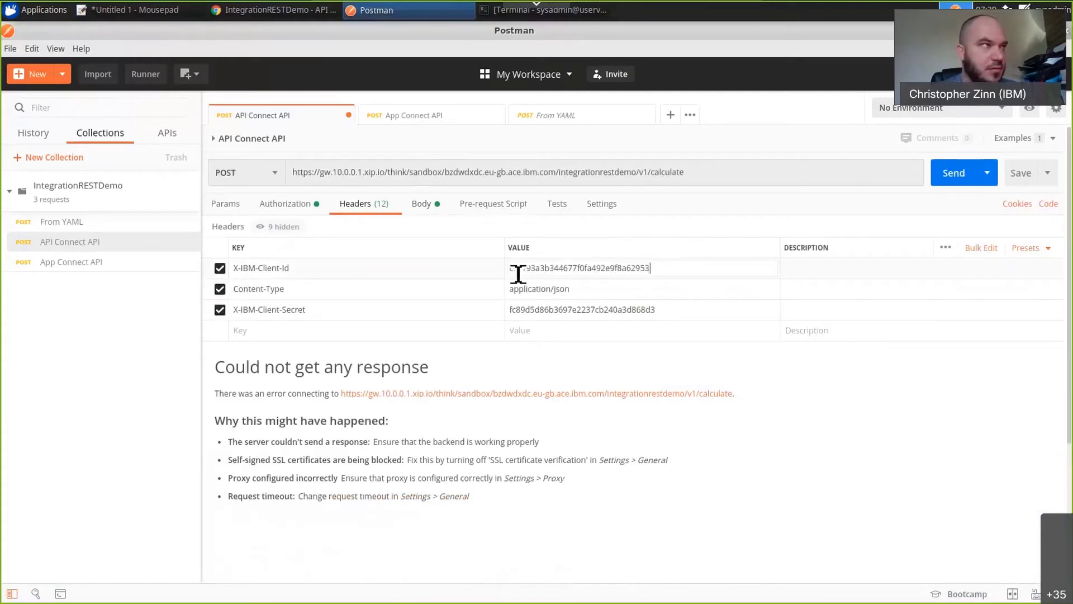
Replace the X-IBM-Client-Secret header value with the client secret from the Mousepad notes and resend the Postman request.
left_click(137, 14)
double_click(552, 320)
key("ctrl+c")
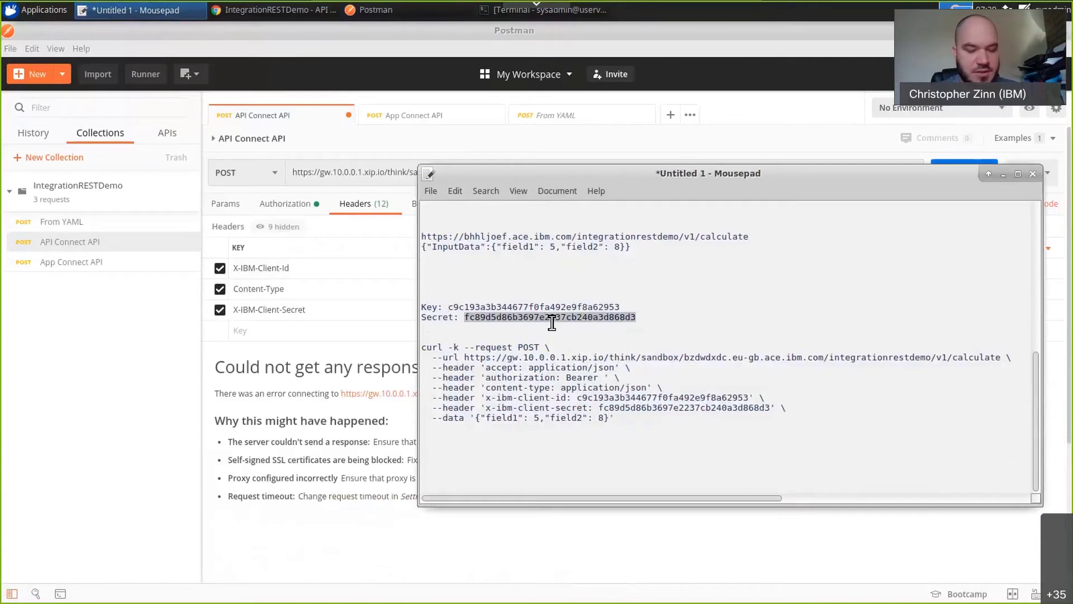
left_click(399, 423)
double_click(607, 311)
key("ctrl+v")
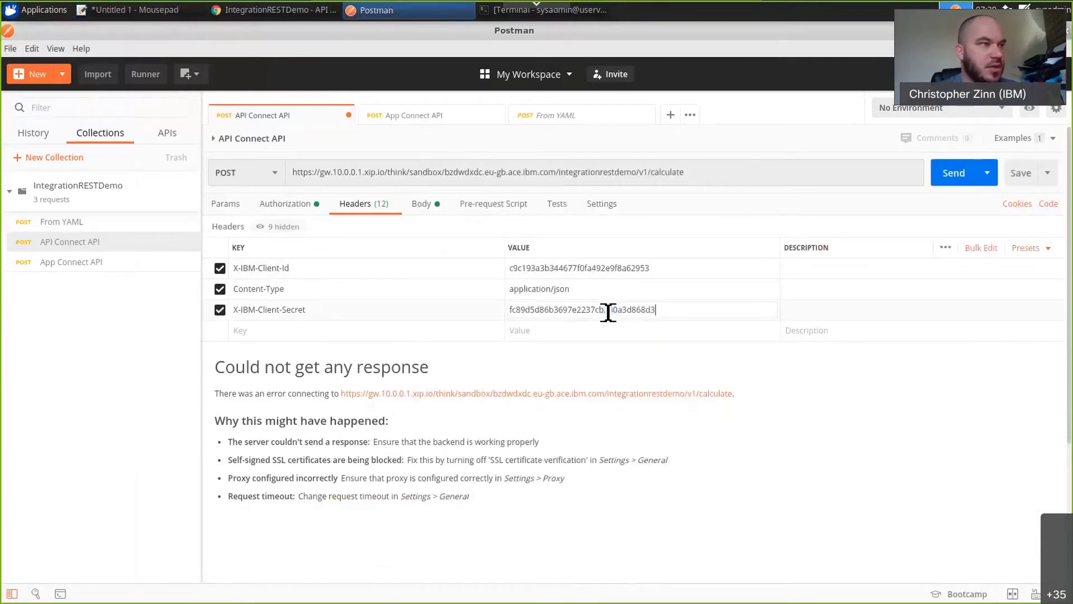
left_click(972, 176)
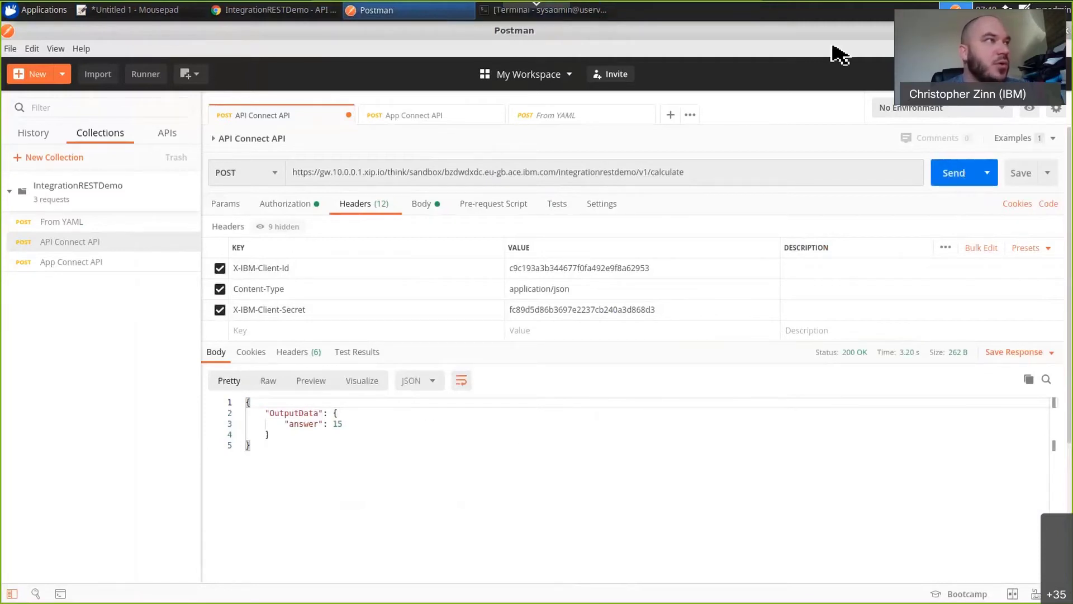
Return to the developer portal and review the POST /calculate details, covering security, parameters and the curl example request.
left_click(247, 11)
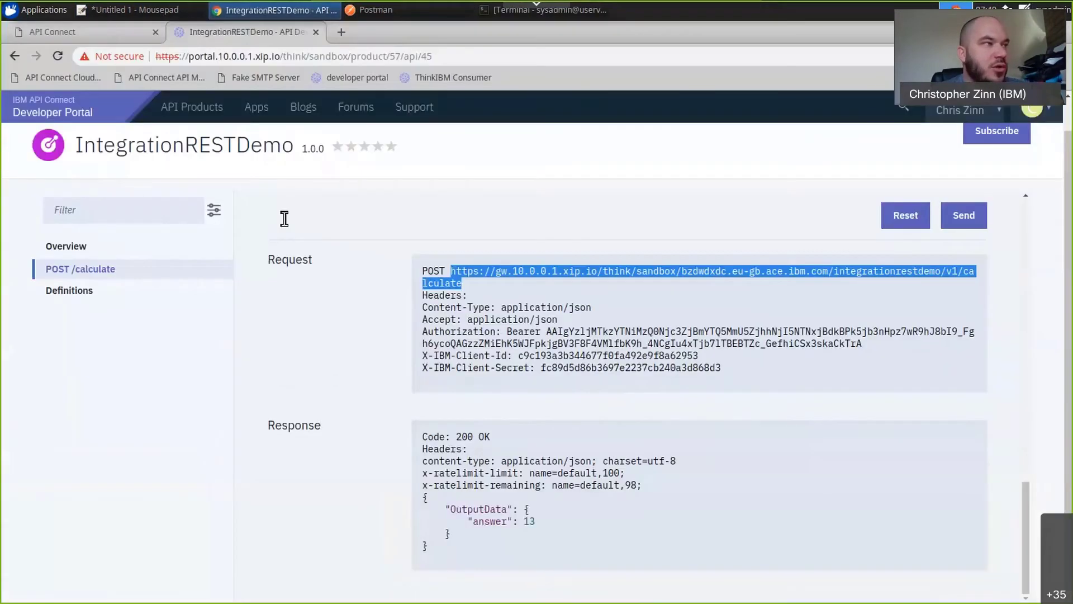
left_click(80, 271)
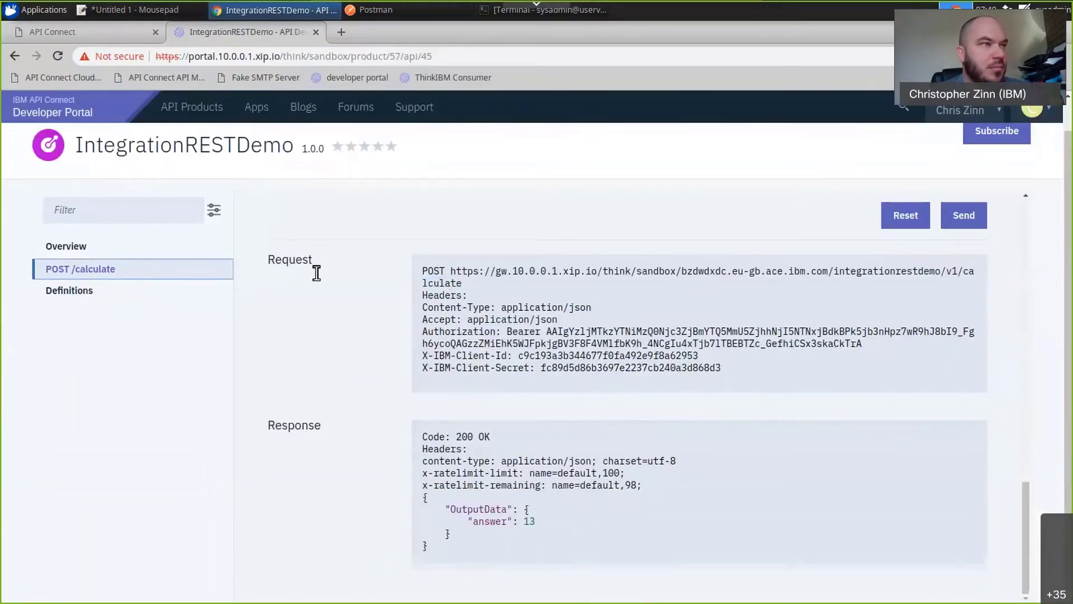
scroll(314, 272, "up", 3)
scroll(314, 274, "up", 10)
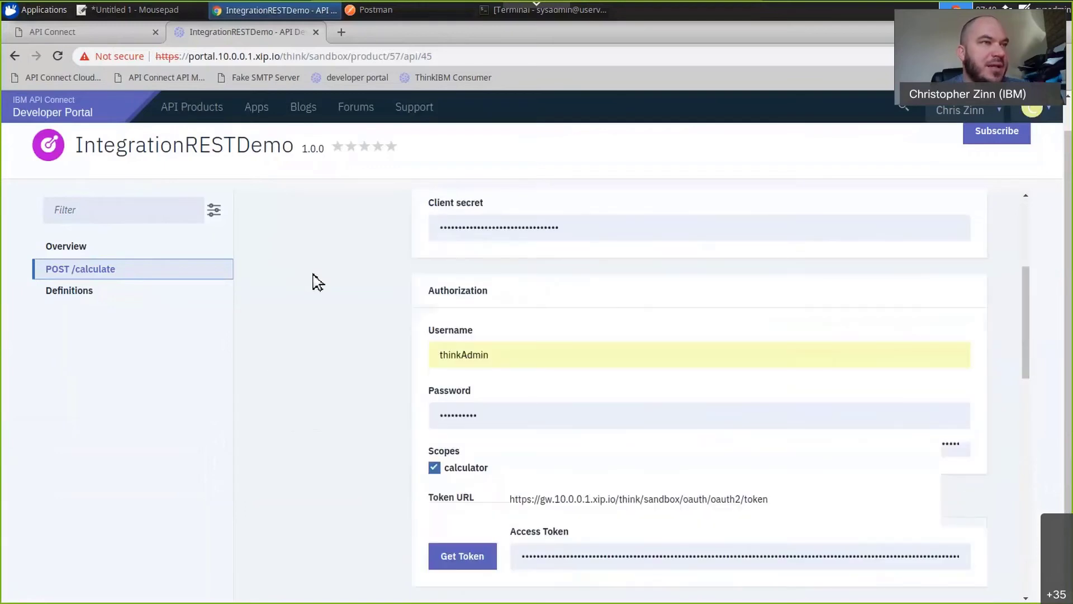
left_click(300, 263)
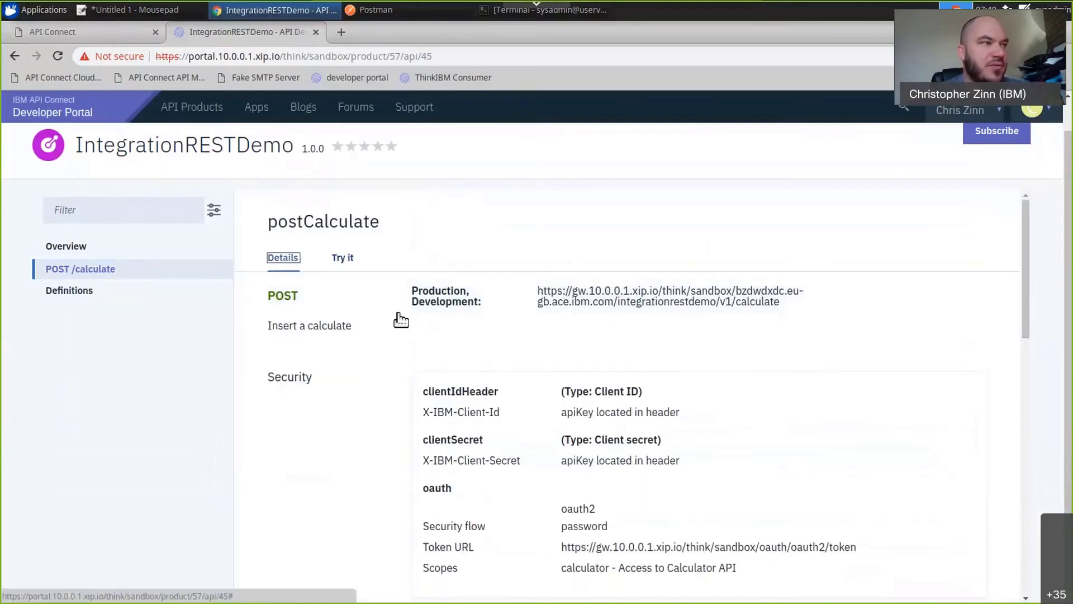
scroll(379, 400, "down", 4)
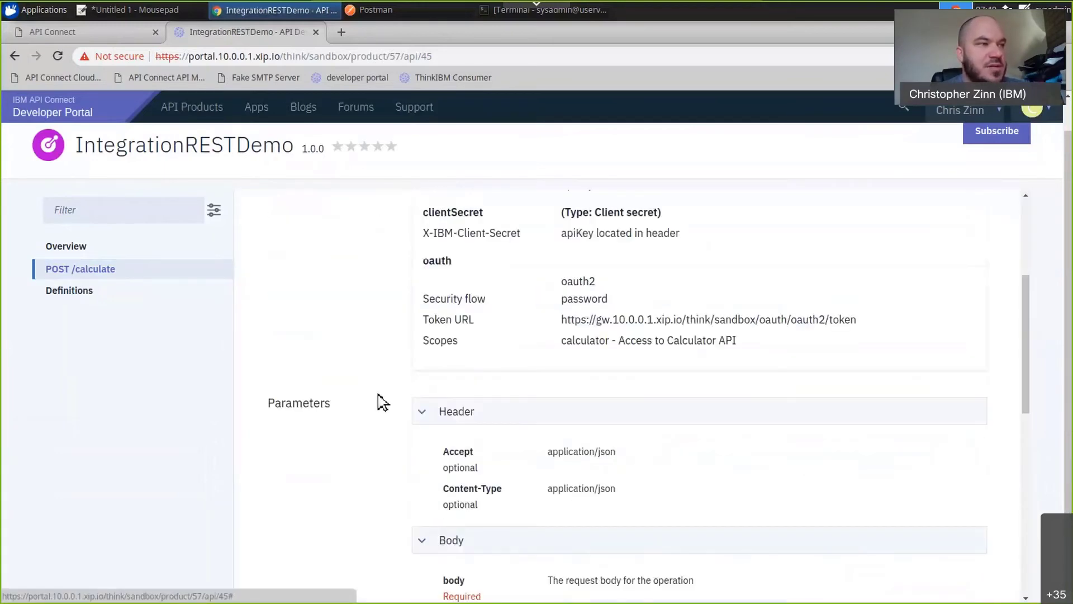
scroll(493, 454, "down", 6)
scroll(525, 414, "down", 2)
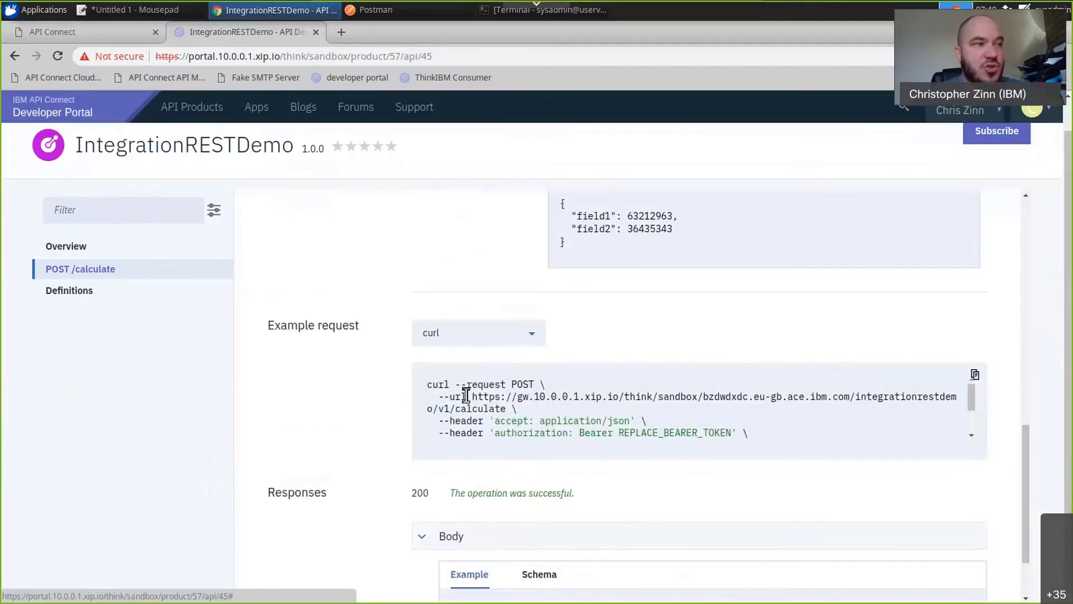
left_click_drag(672, 412, 698, 447)
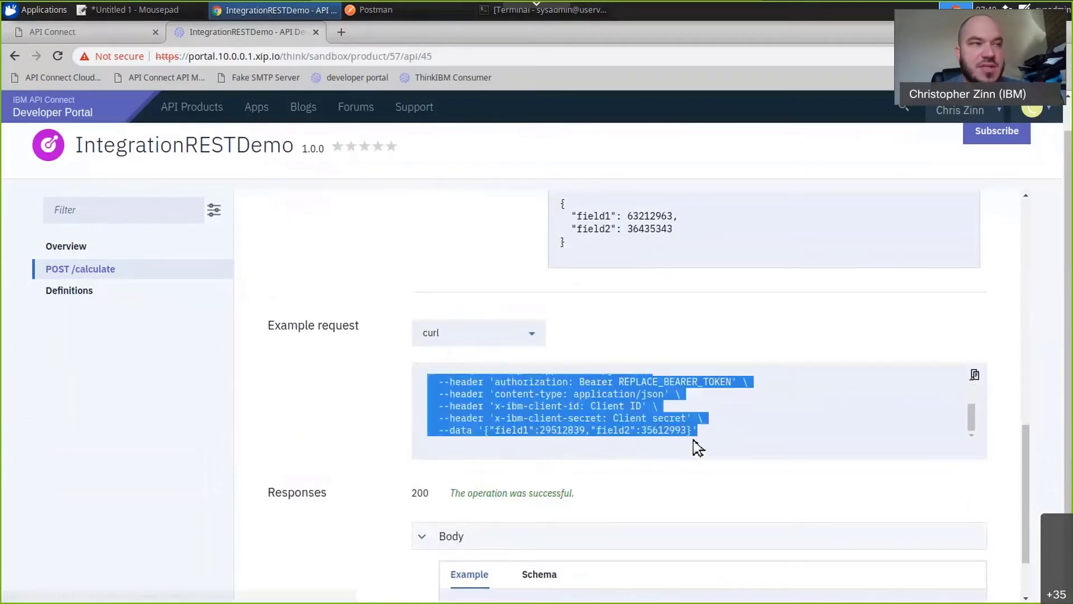
left_click(698, 445)
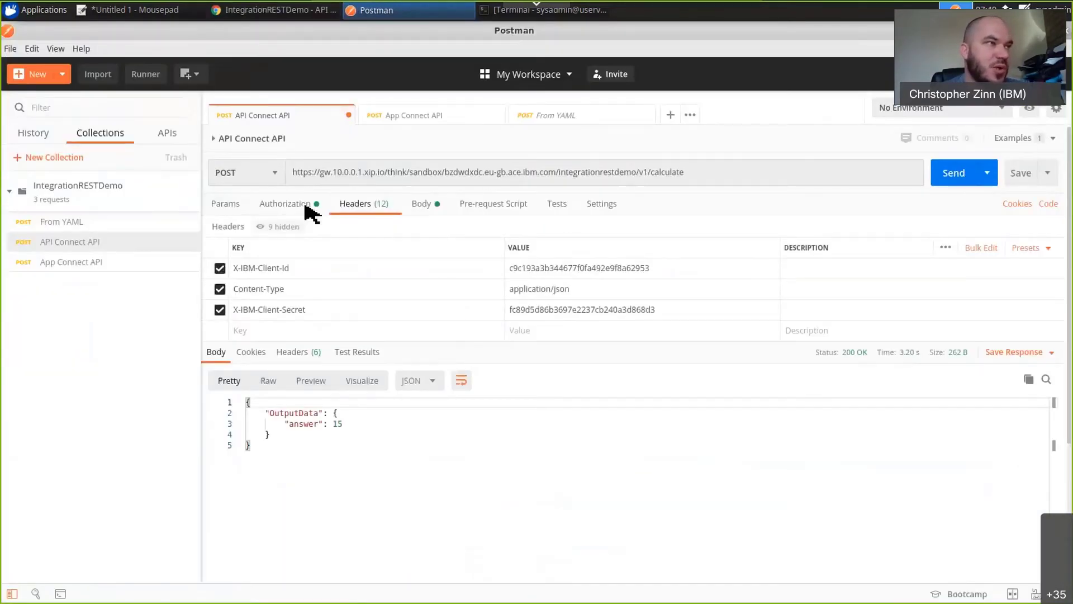
Open the Postman request's authorization settings and copy the whole bearer token.
left_click(285, 203)
left_click(670, 297)
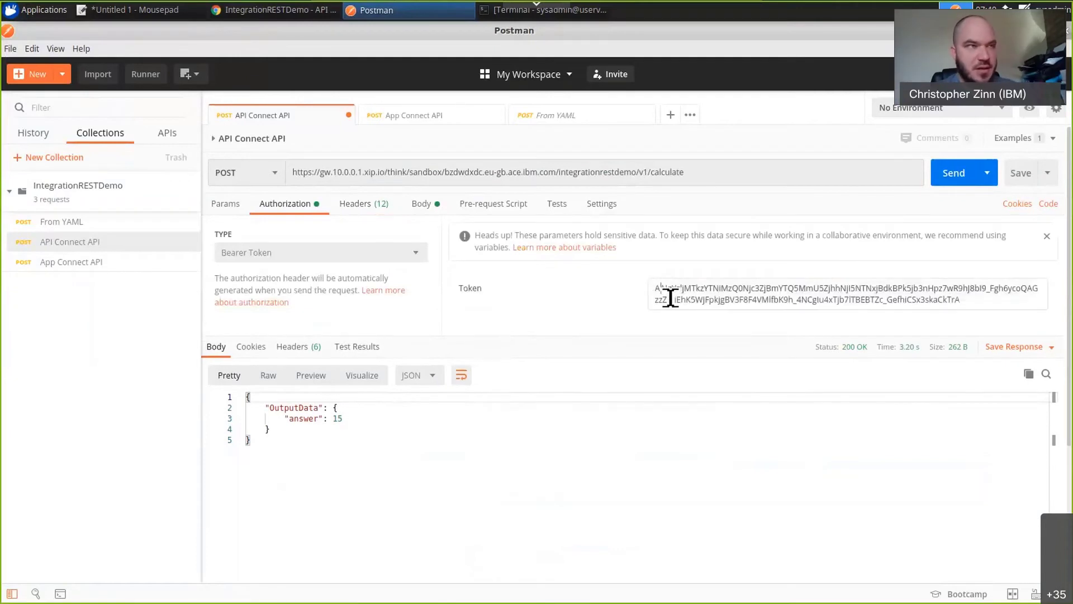
key("ctrl+a")
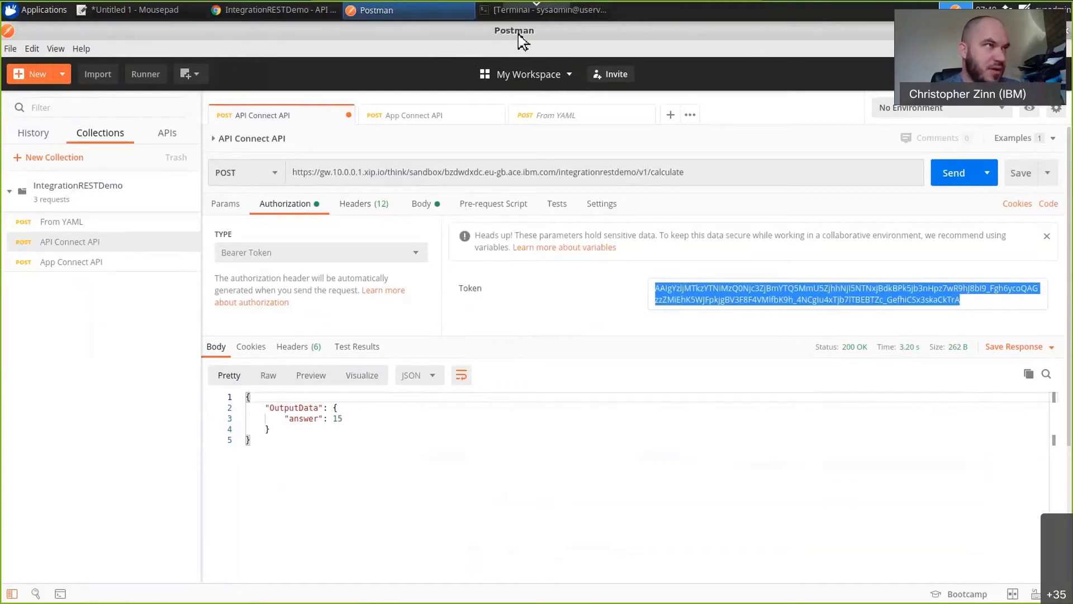
Switch to the terminal, clear its screen and recall the last command.
left_click(566, 16)
type("clear")
key("Return")
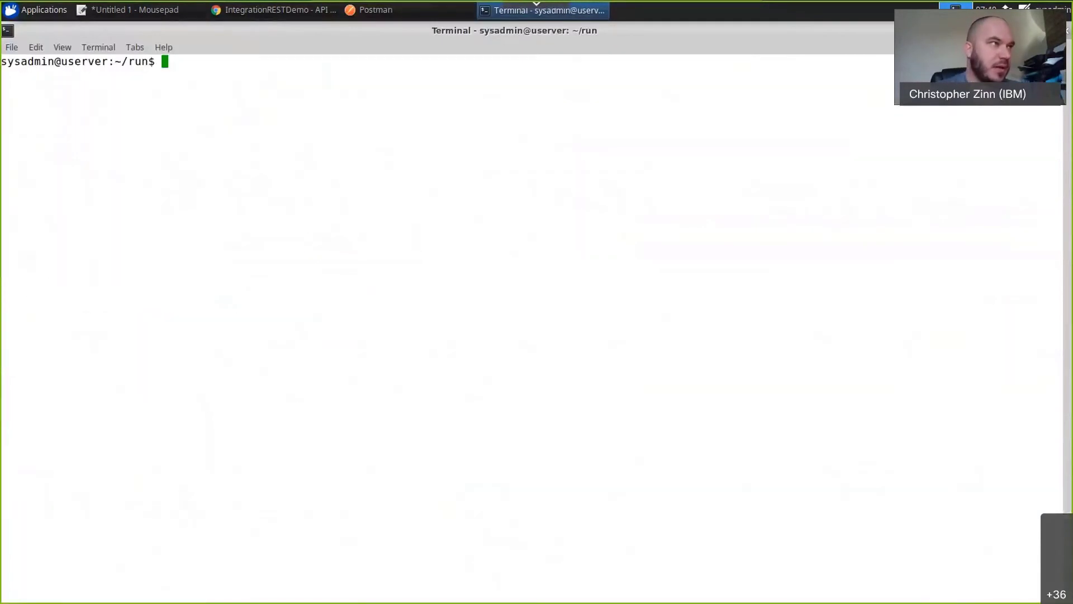
key("Up")
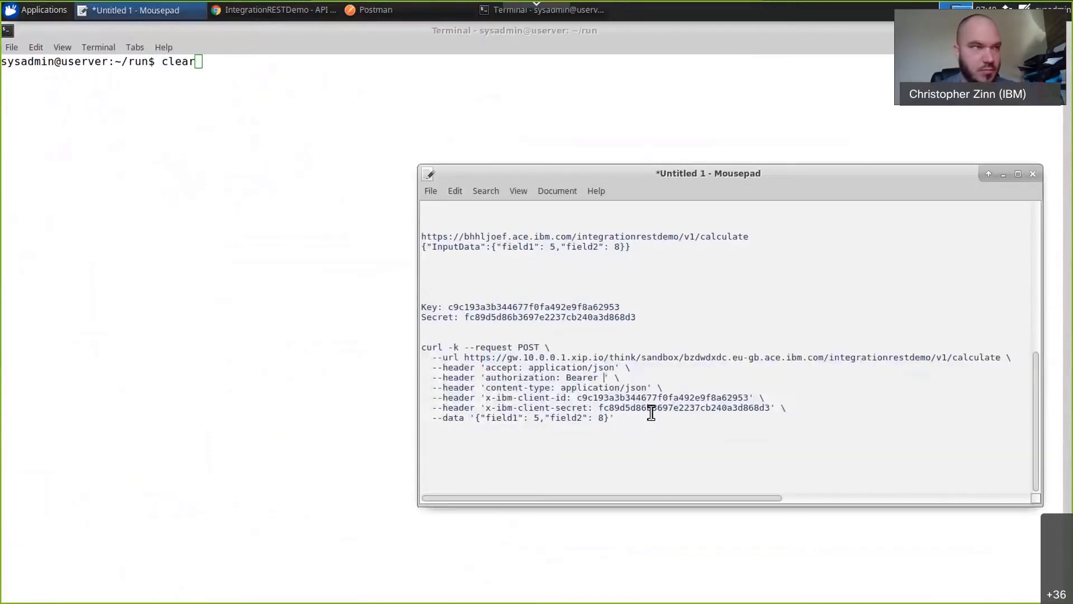
Paste the bearer token into the authorization header of the Mousepad curl command, then copy the complete command.
key("ctrl+v")
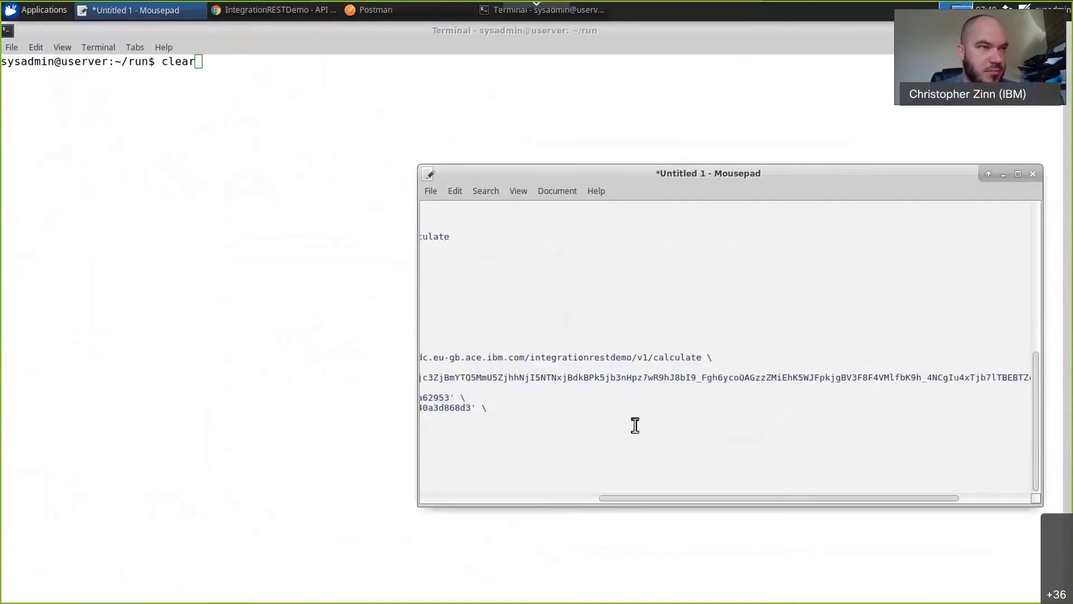
key("Home")
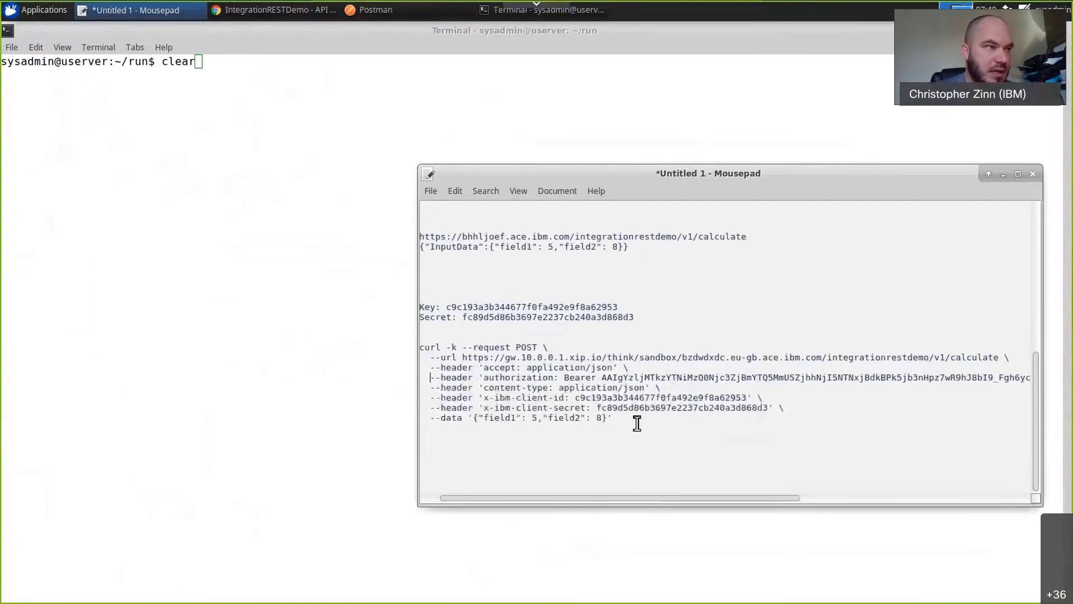
left_click_drag(430, 350, 423, 348)
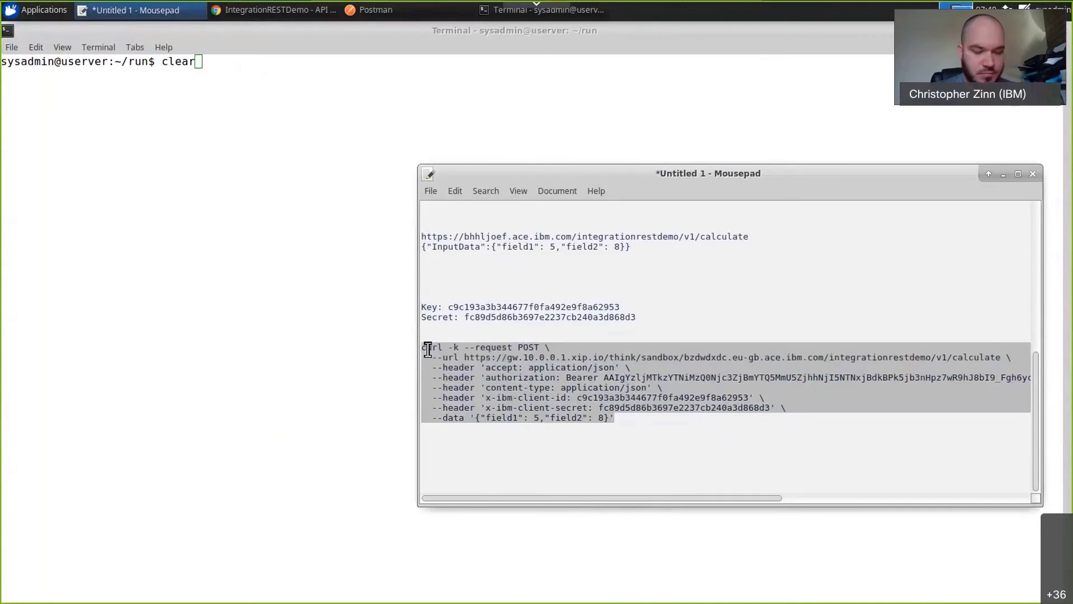
Remove the leftover clear text from the terminal prompt, then paste the POST /calculate curl command with its credentials and run it.
right_click(158, 283)
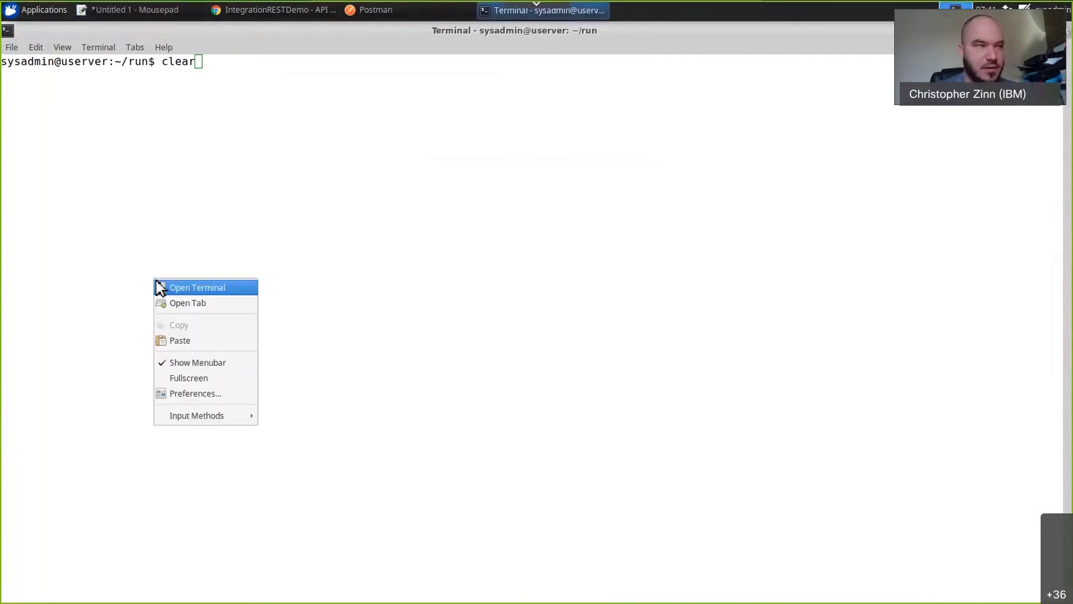
left_click(479, 189)
type("clear")
key("BackSpace")
key("BackSpace")
key("BackSpace")
key("BackSpace")
key("BackSpace")
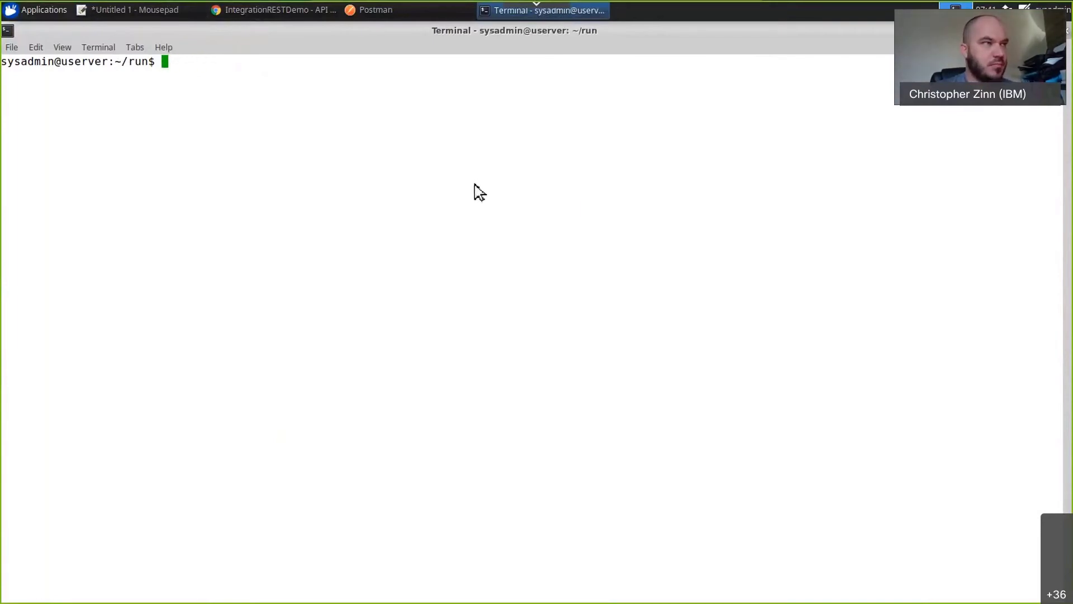
right_click(475, 185)
left_click(506, 249)
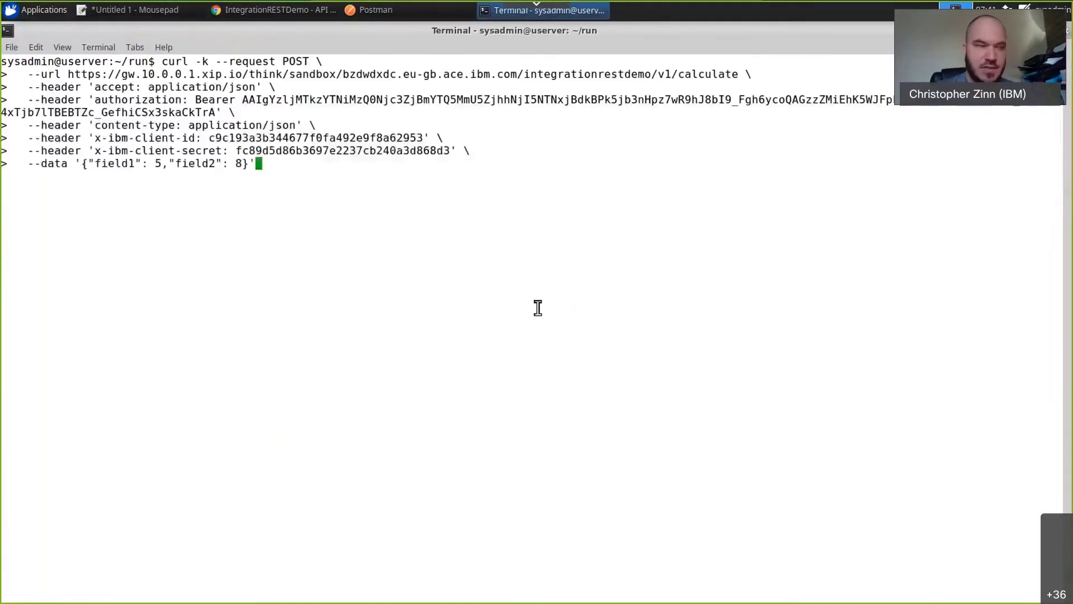
key("Return")
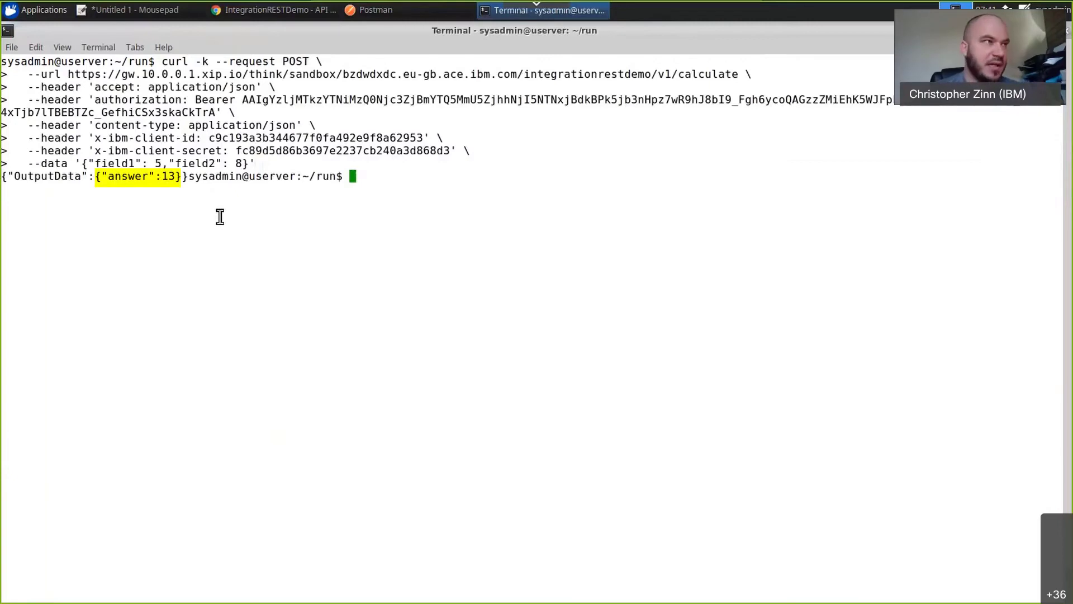
Rerun the curl command with its output piped through python -m json.tool, and highlight the formatted JSON response.
key("Up")
type("|")
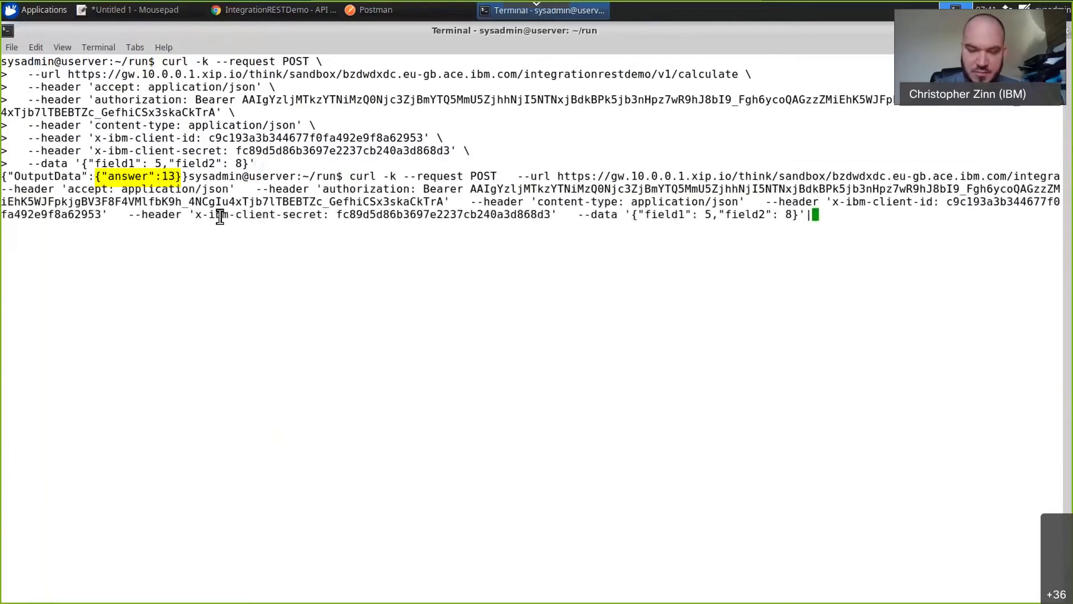
type("python -")
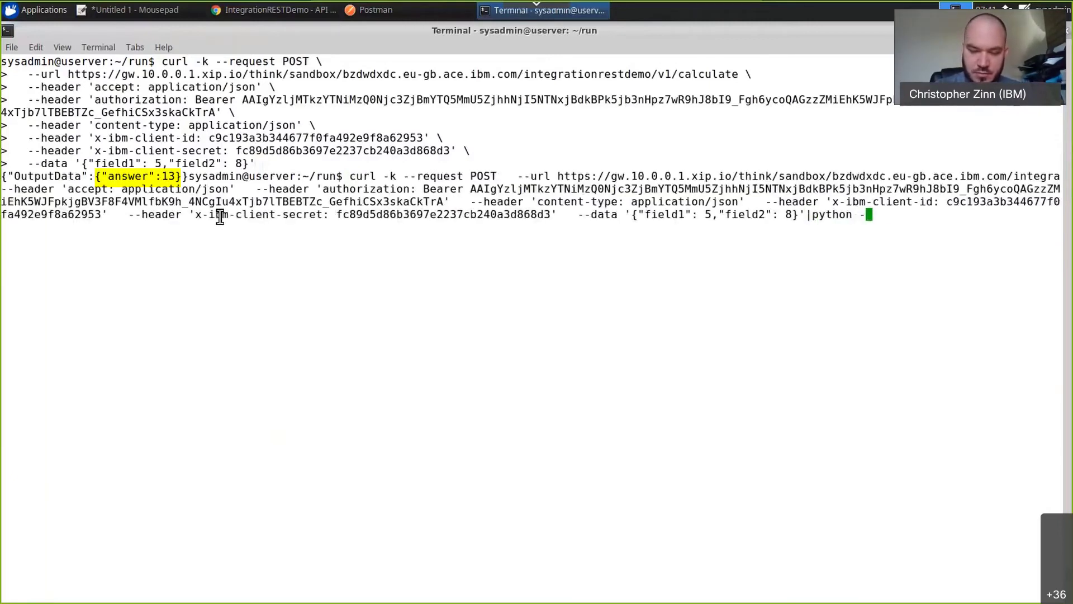
type("m json.tool")
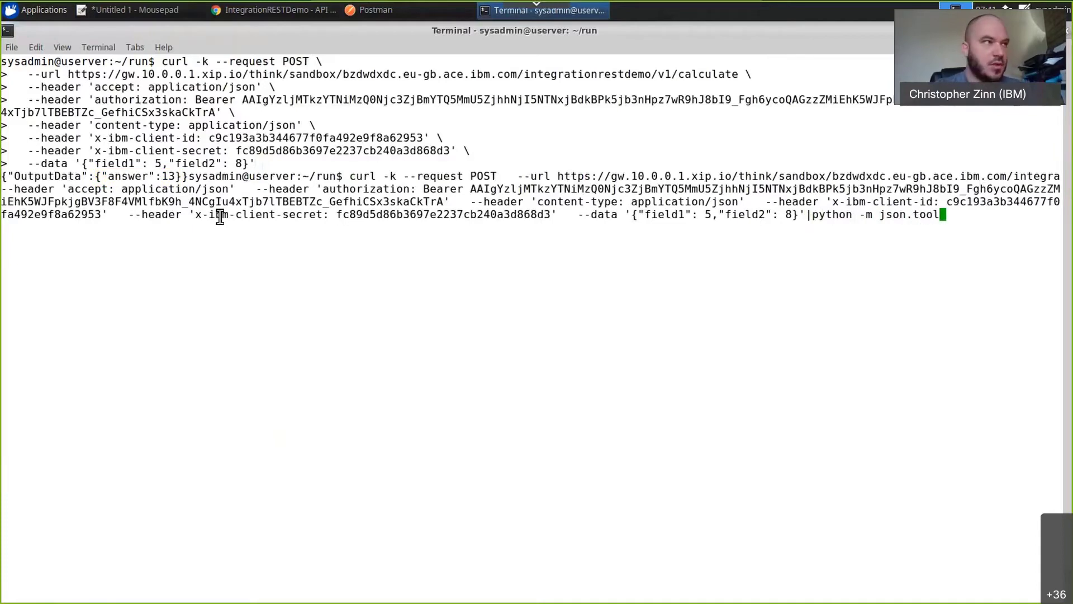
key("Return")
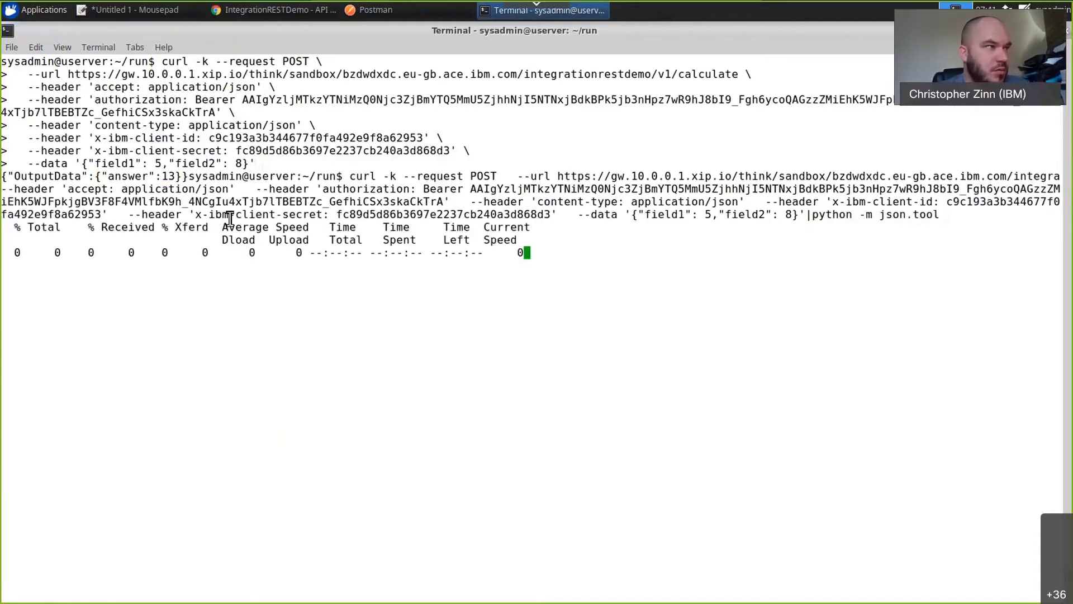
left_click_drag(52, 313, 14, 270)
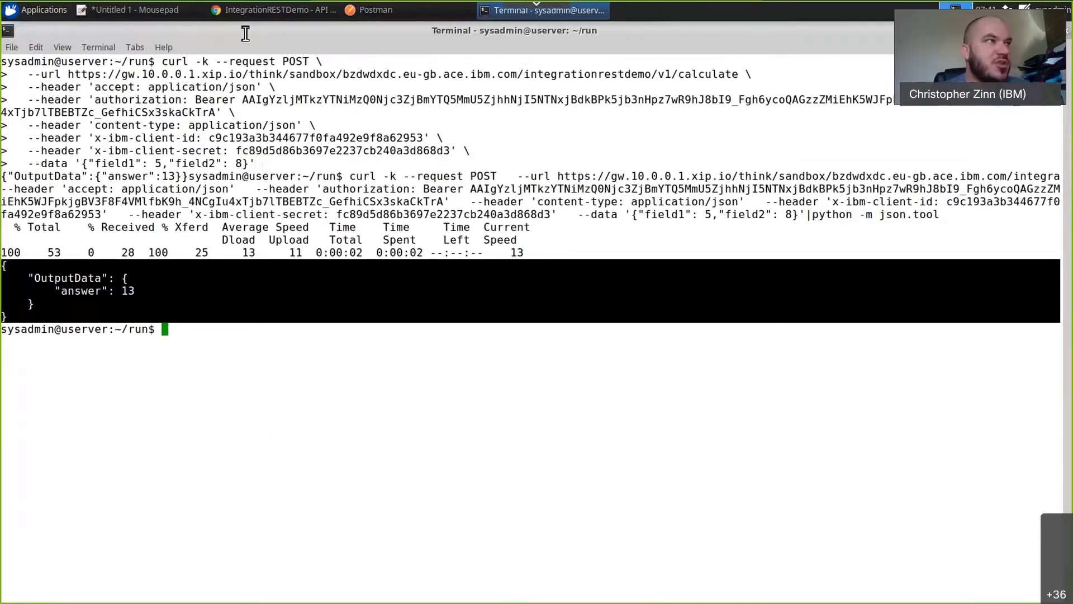
Return to Chrome and bring up the API Connect page.
left_click(273, 9)
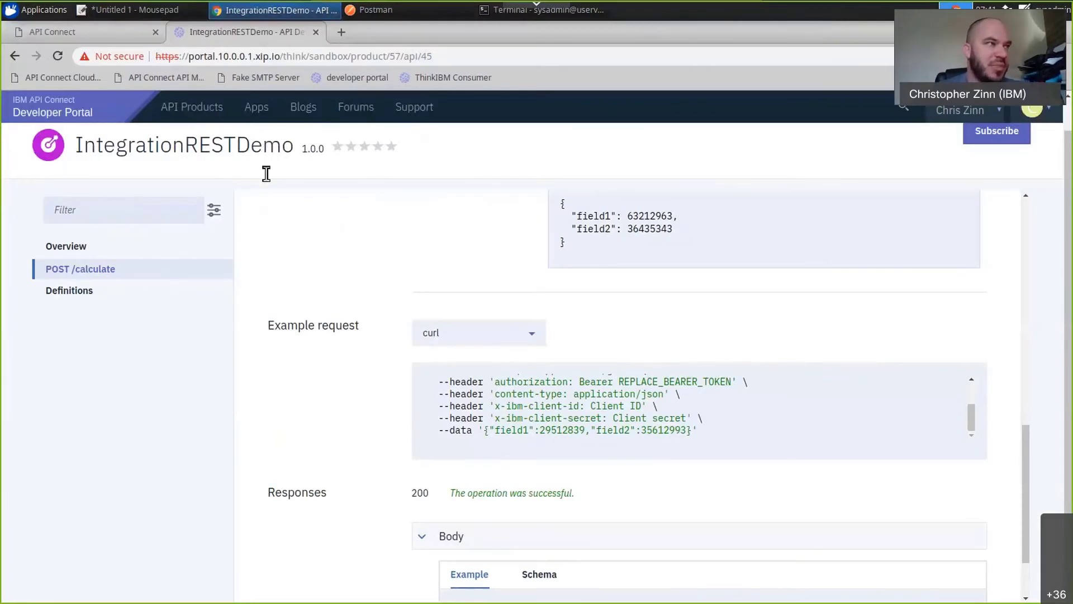
left_click(128, 38)
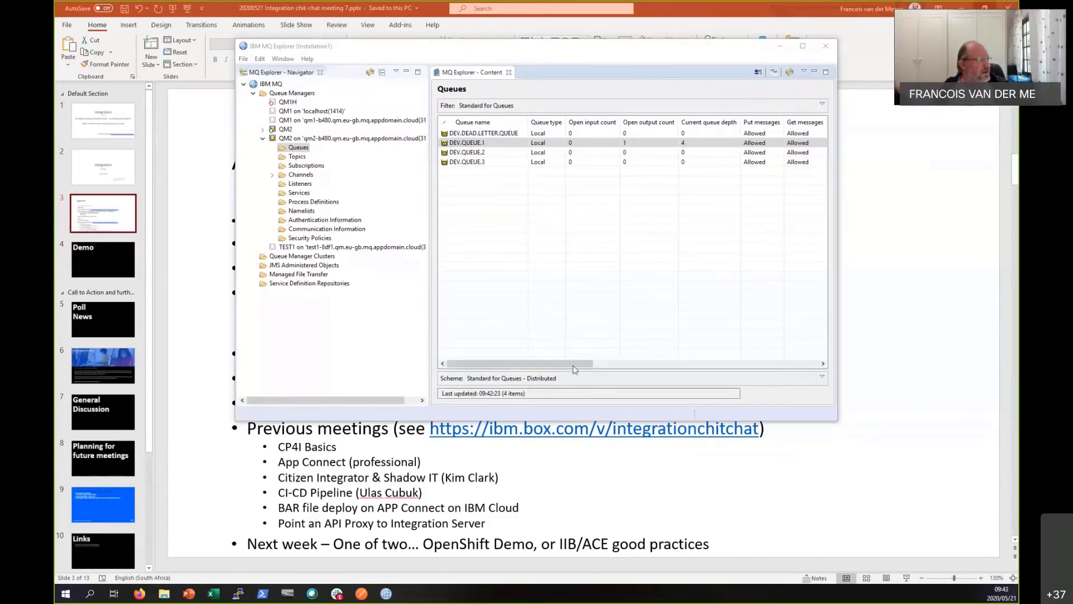
In IBM MQ Explorer, browse the messages on QM2's DEV.QUEUE.1 and enlarge the message browser to show the full message data.
left_click(519, 56)
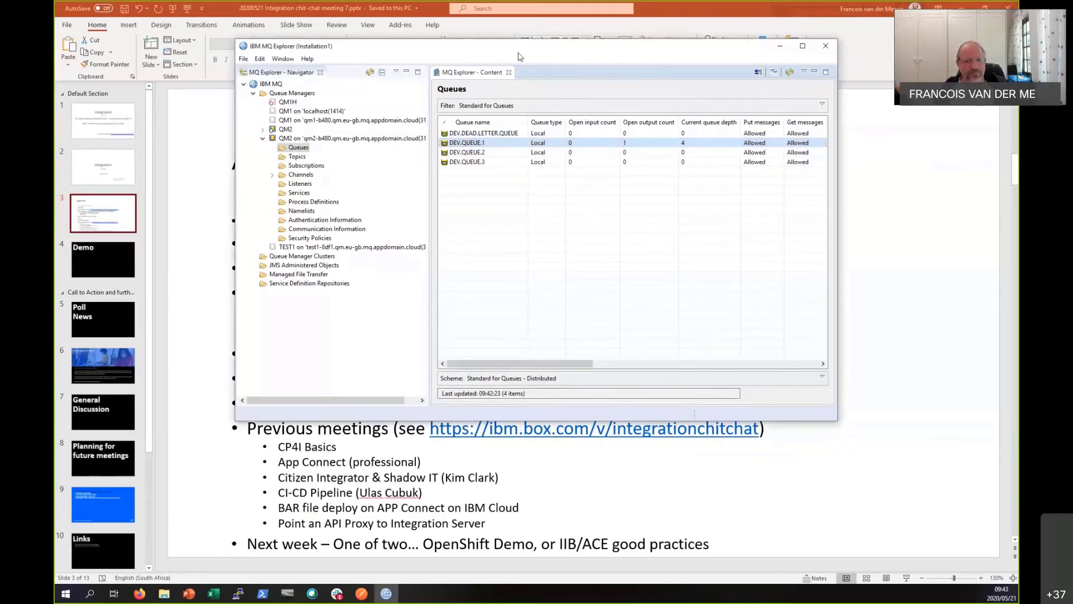
right_click(499, 143)
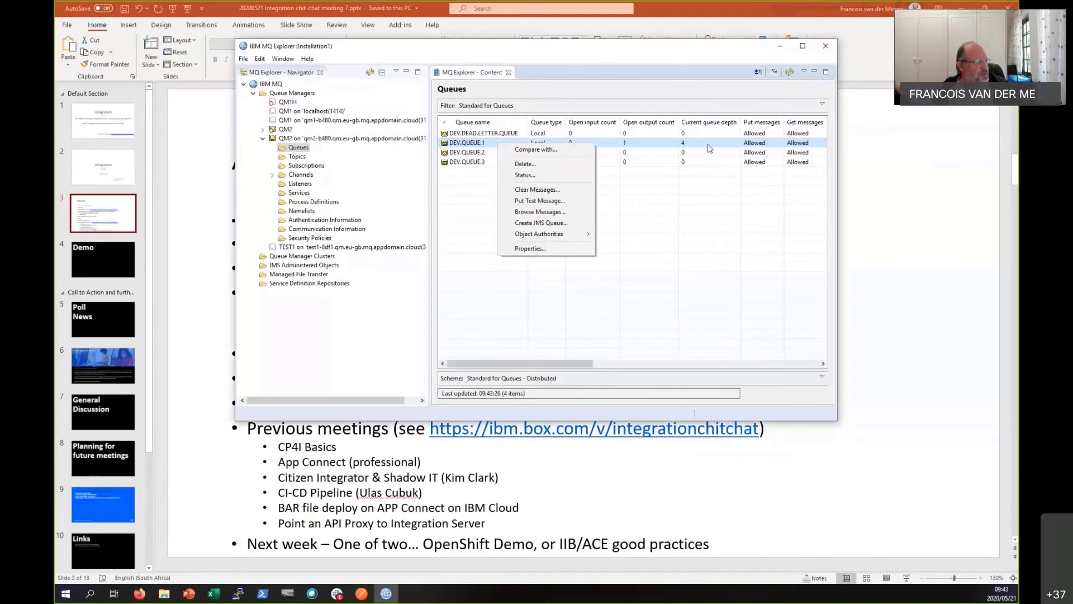
left_click(537, 213)
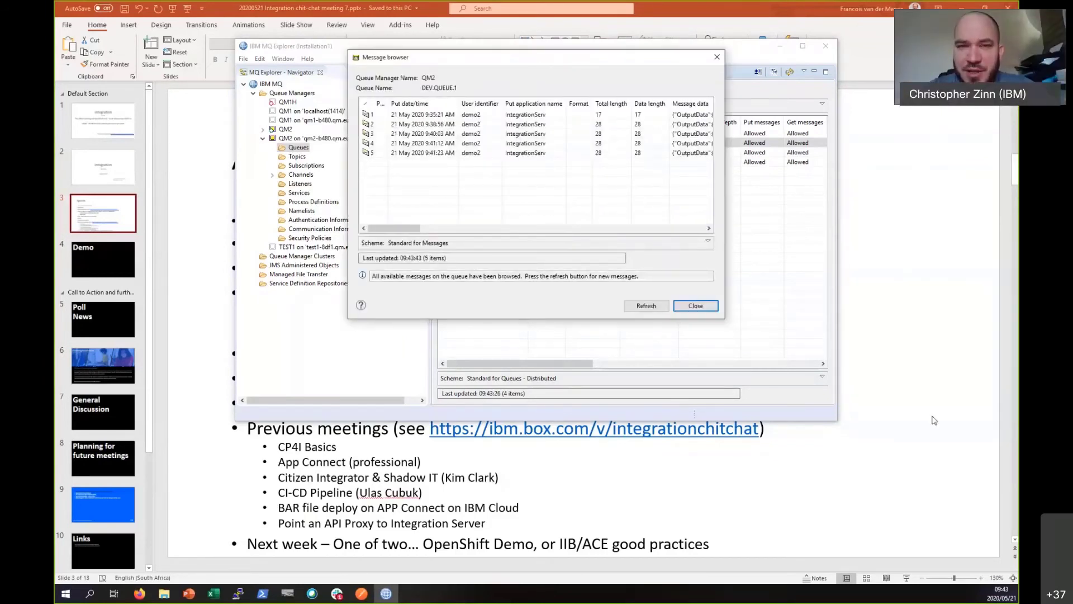
left_click_drag(965, 438, 960, 431)
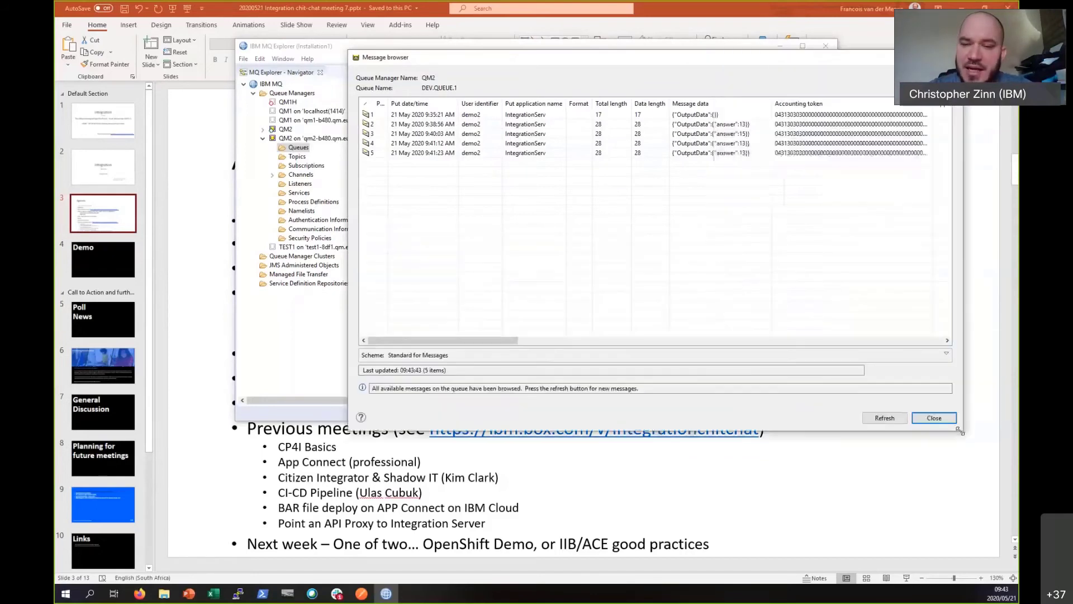